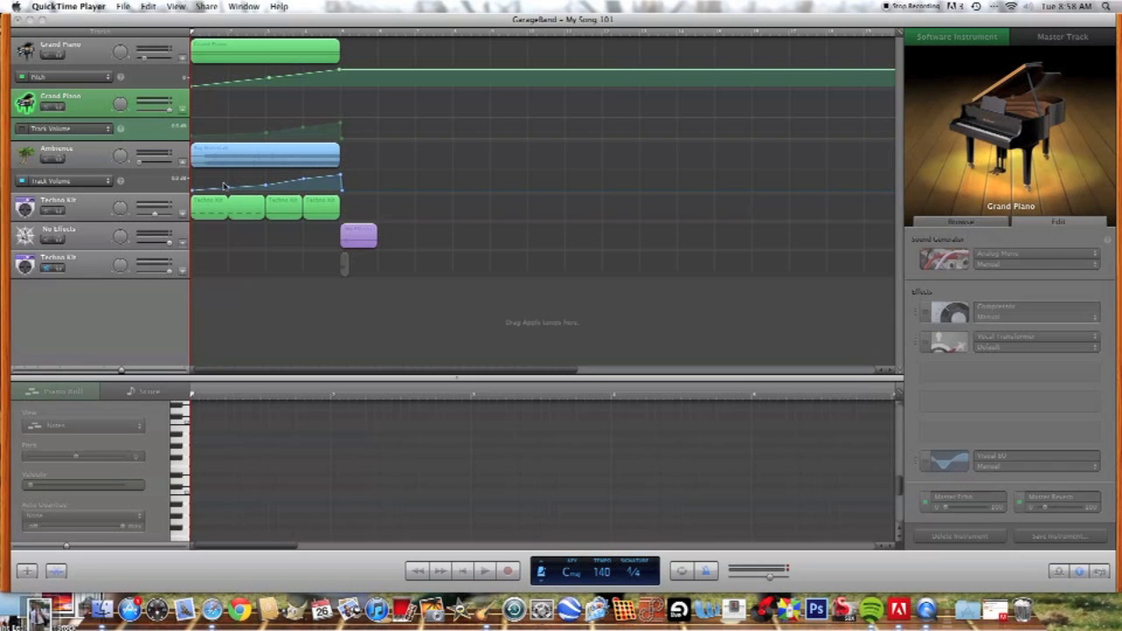
# Step: Play the existing arrangement from the beginning through the No Effects clip, and return the playhead to the start
pyautogui.click(215, 239)
pyautogui.press('space')
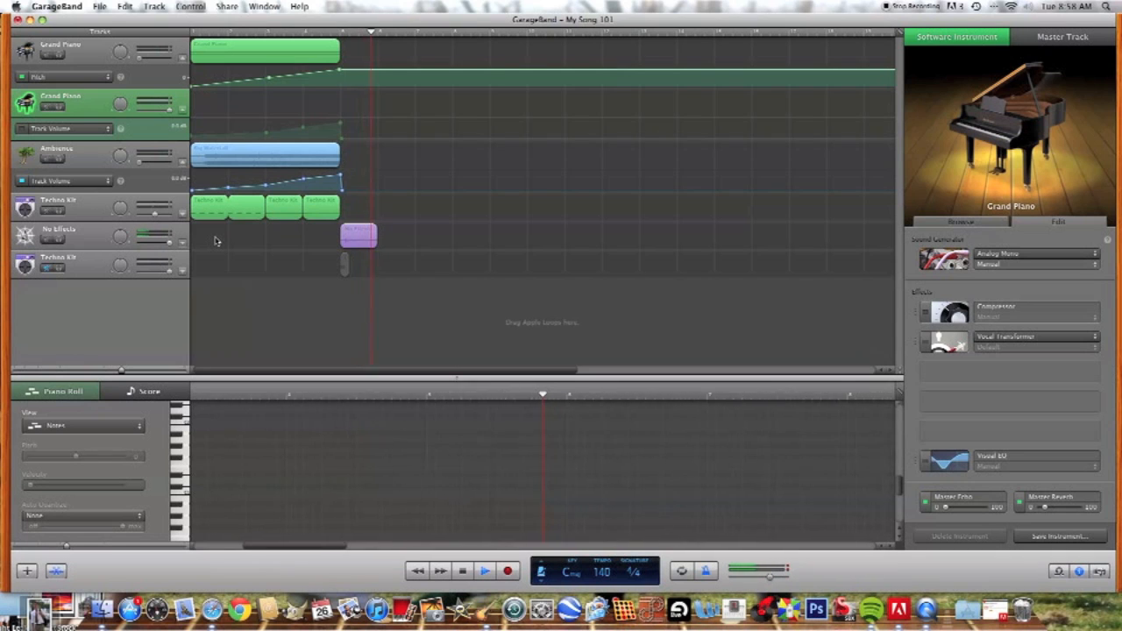
pyautogui.press('space')
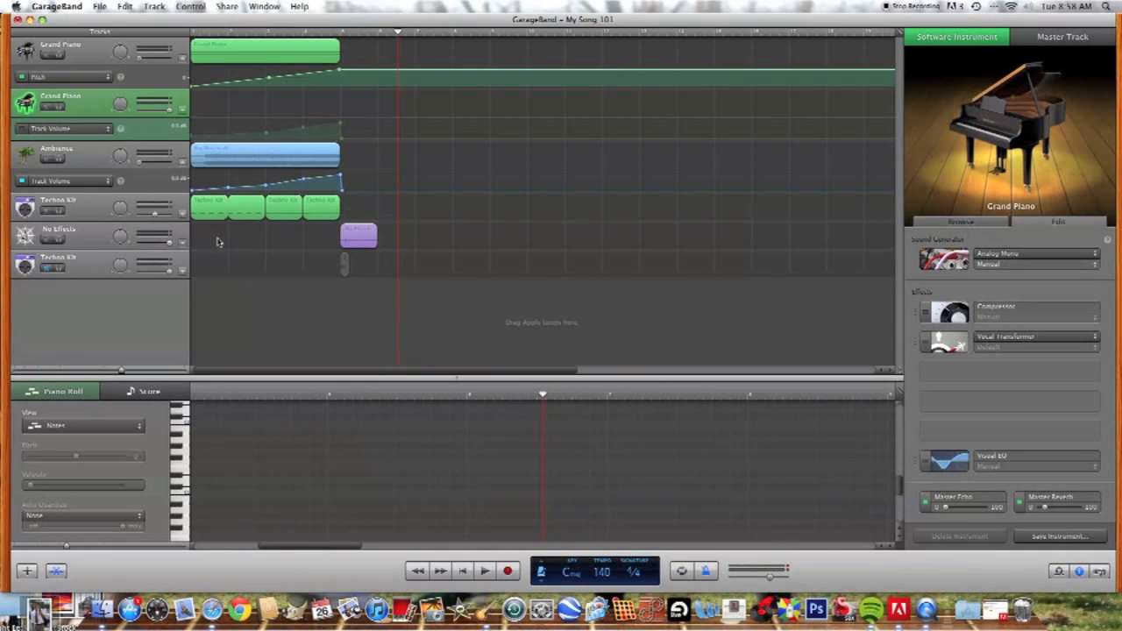
pyautogui.click(464, 572)
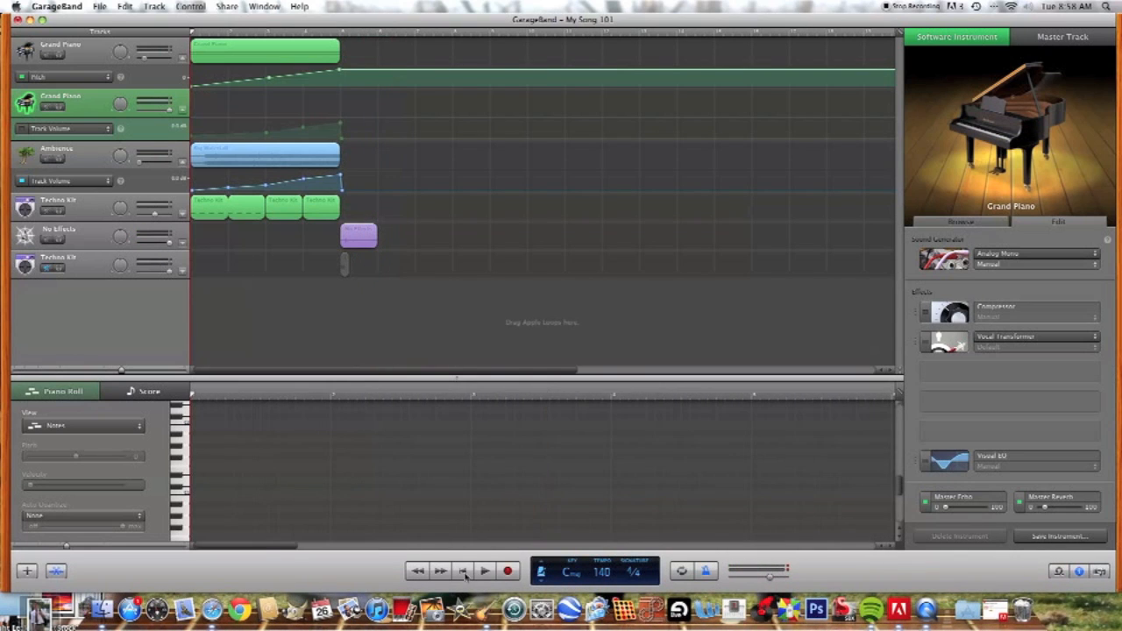
# Step: Create a new software instrument track for the second layer of the riser
pyautogui.click(85, 51)
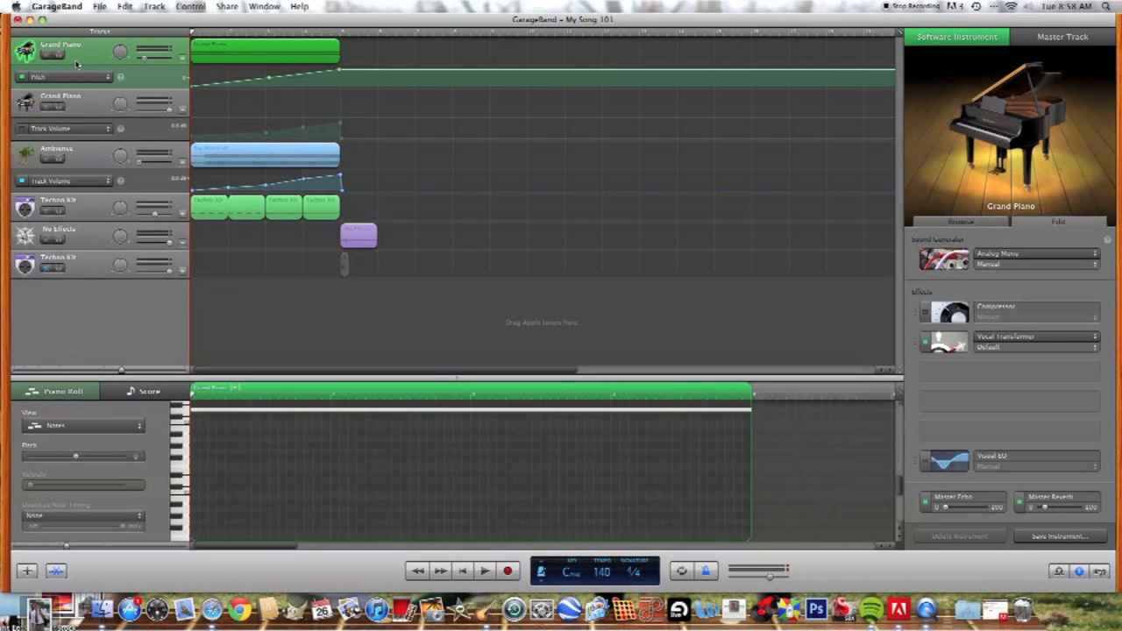
pyautogui.click(25, 571)
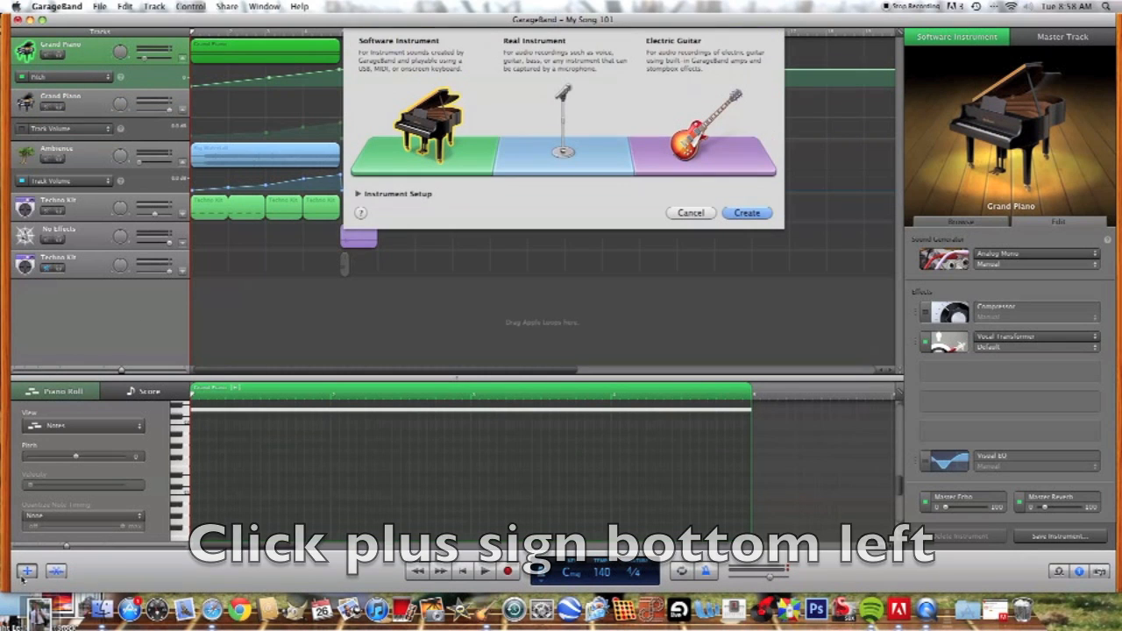
pyautogui.click(745, 215)
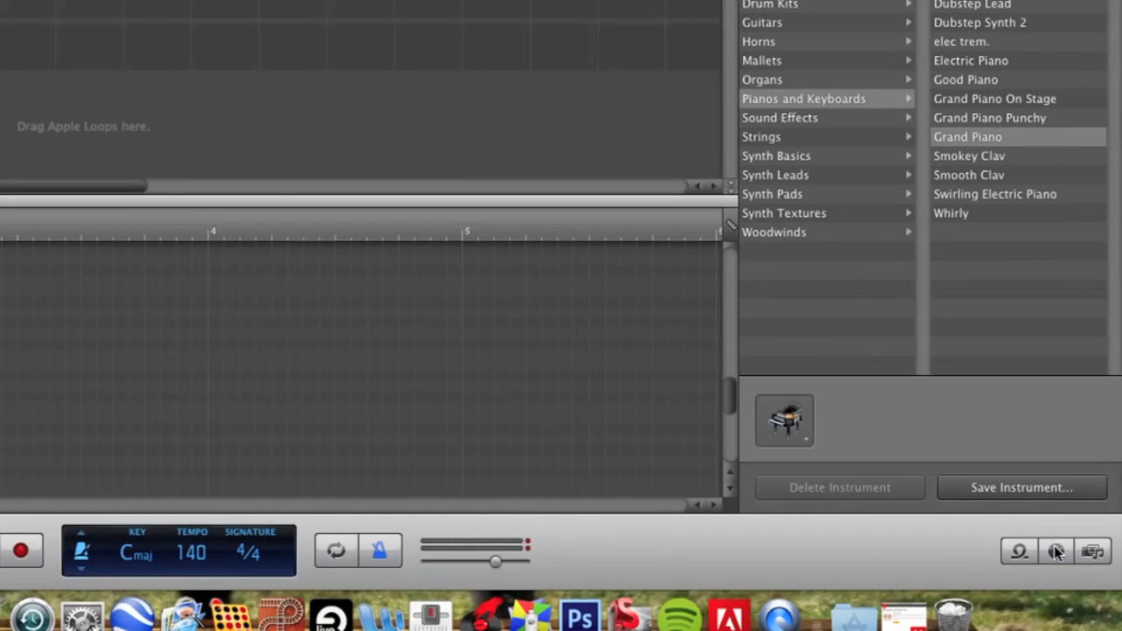
# Step: Change the new Grand Piano track's sound generator to Analog Mono
pyautogui.click(1057, 551)
pyautogui.click(1057, 550)
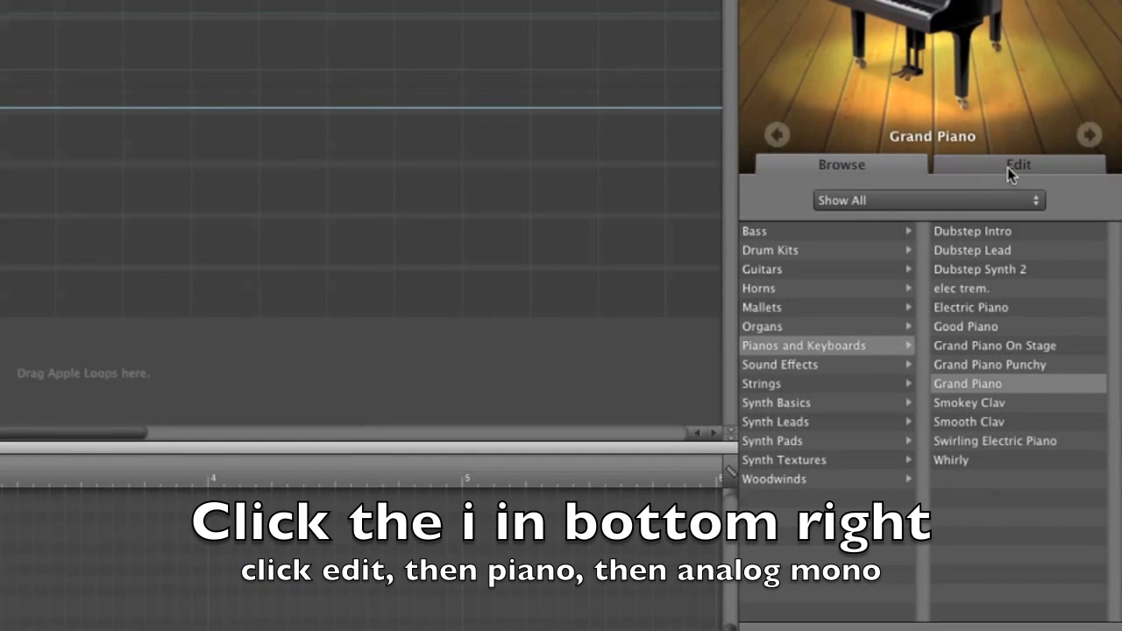
pyautogui.click(1010, 166)
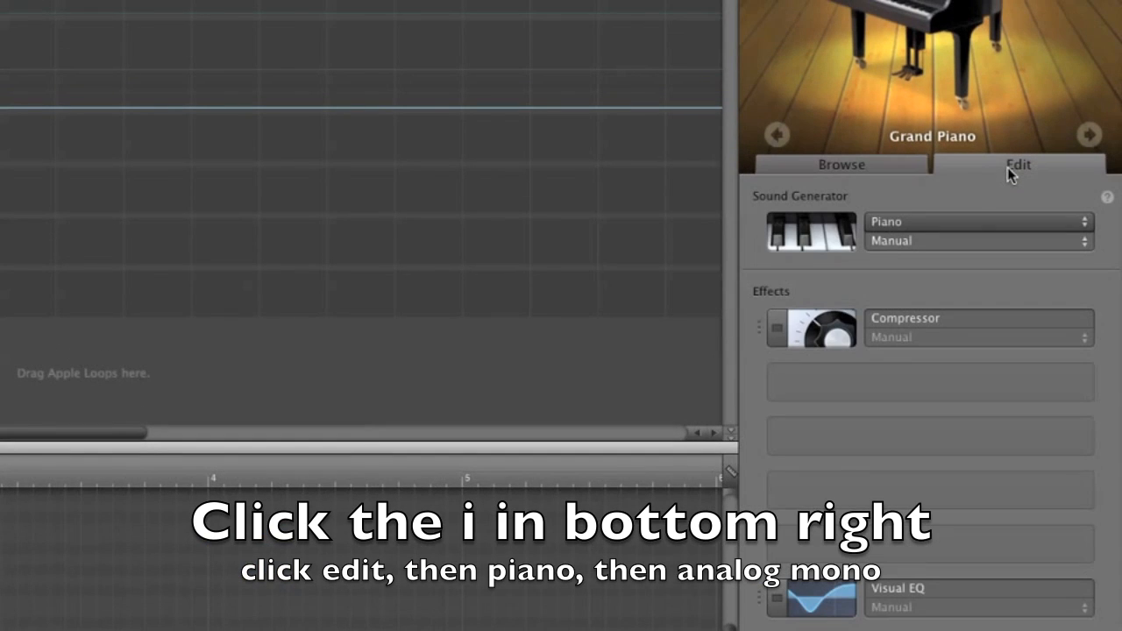
pyautogui.click(919, 225)
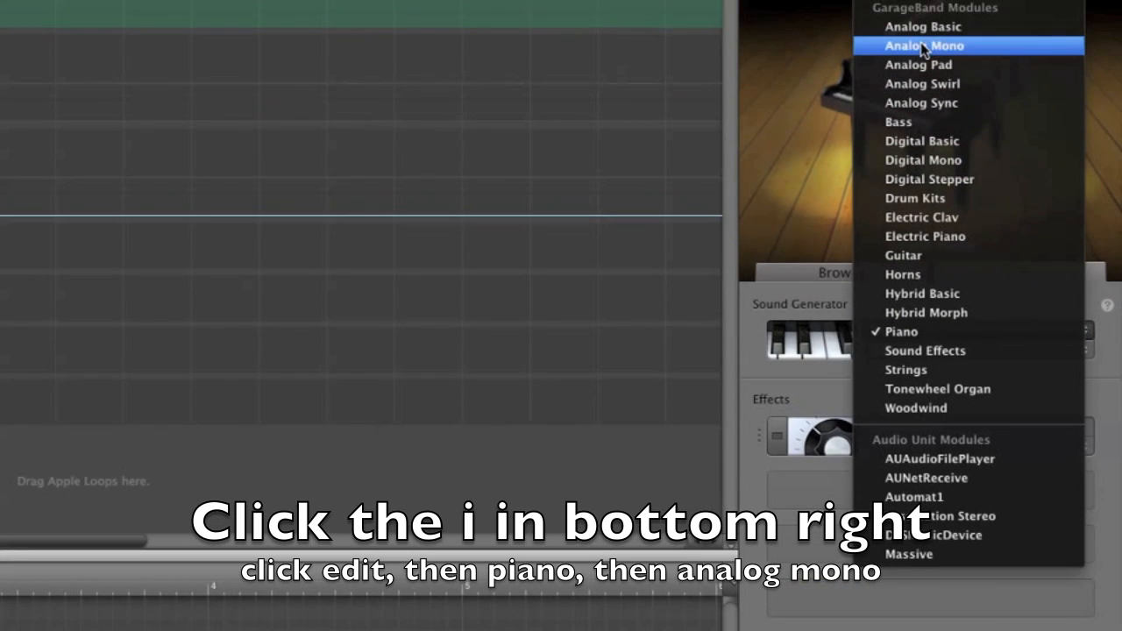
pyautogui.click(923, 47)
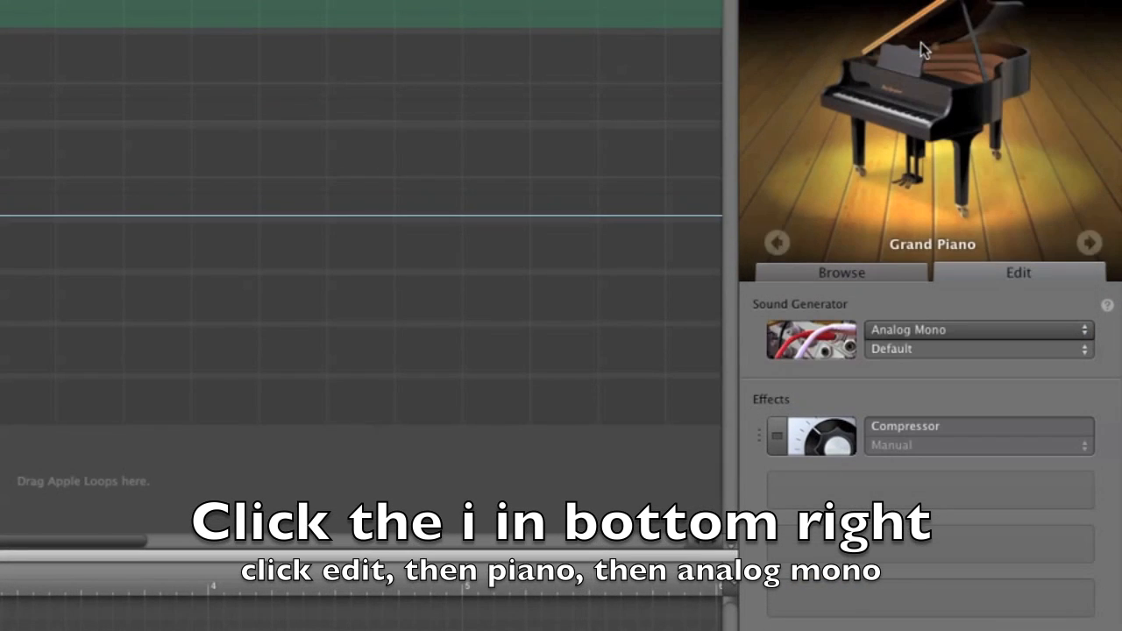
# Step: Lengthen the Analog Mono glide to roughly three quarters of the way toward Long, and solo the new Grand Piano track
pyautogui.click(840, 340)
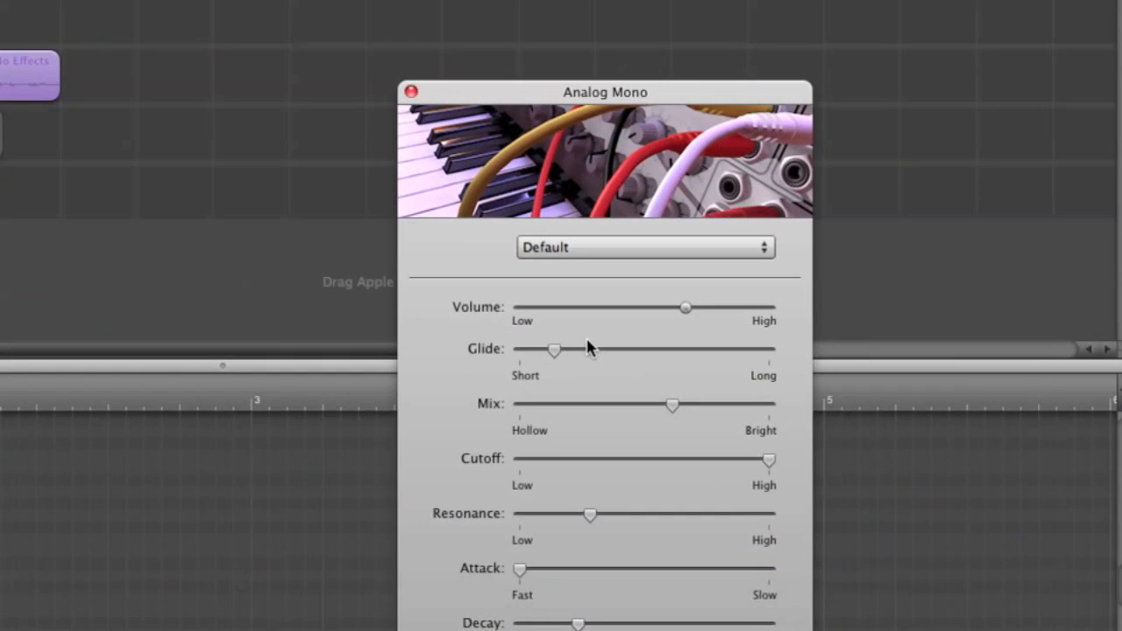
pyautogui.moveTo(555, 350); pyautogui.dragTo(709, 352)
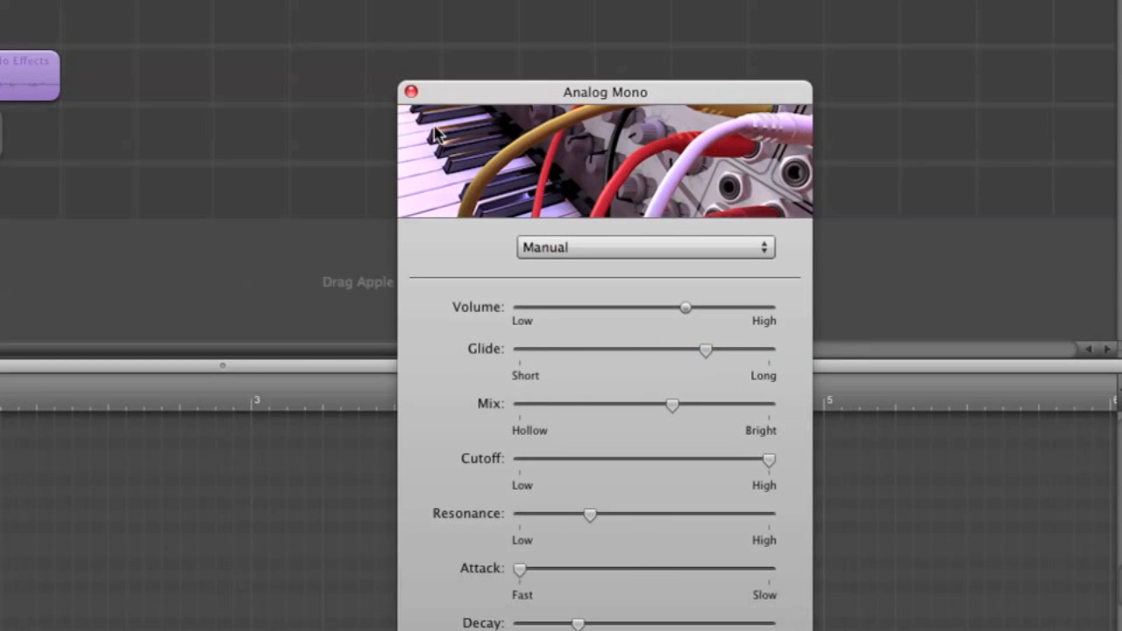
pyautogui.click(411, 92)
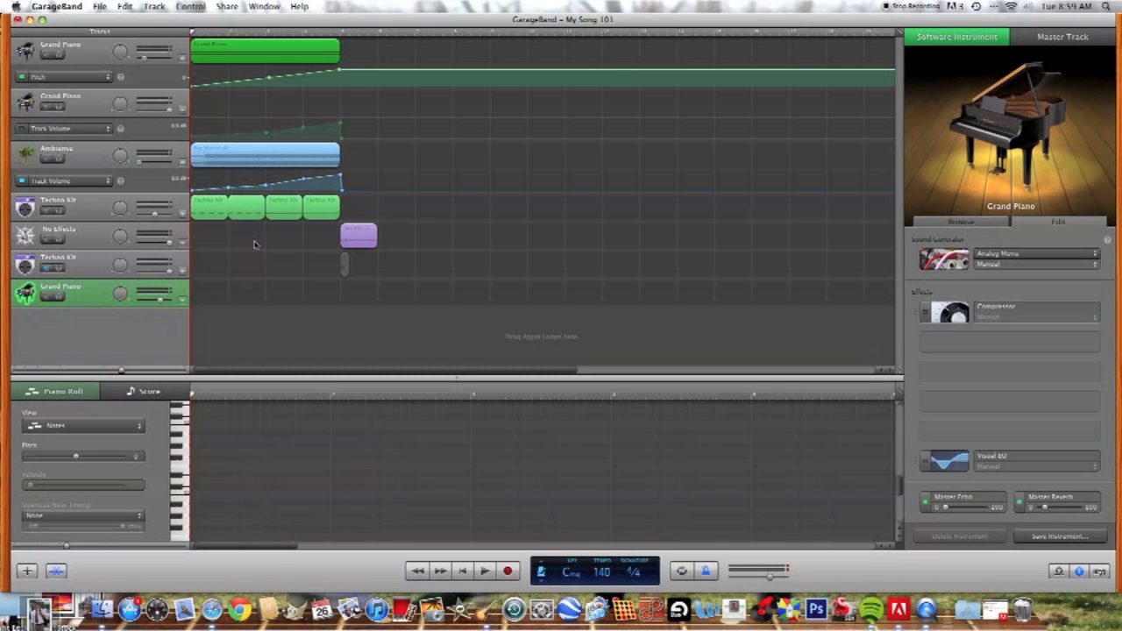
pyautogui.click(59, 297)
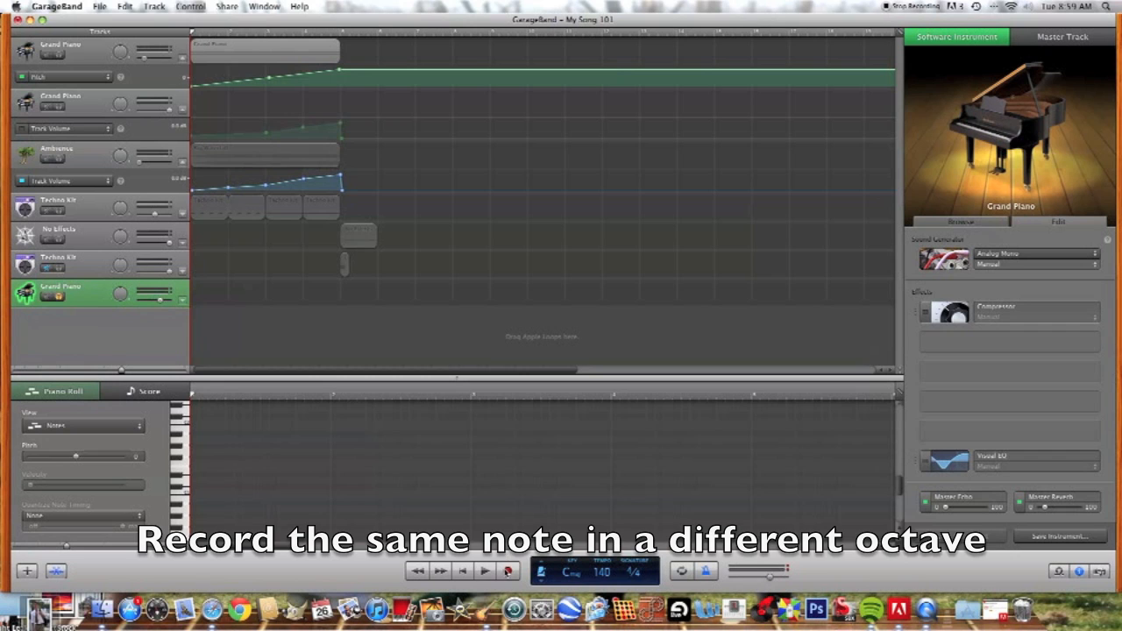
pyautogui.click(507, 570)
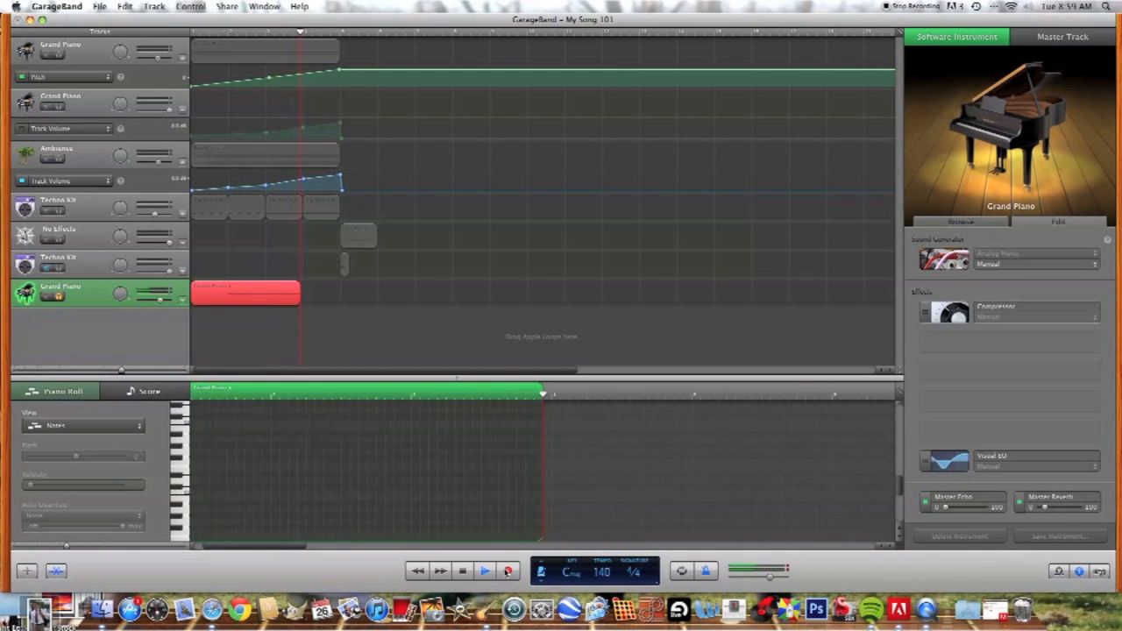
pyautogui.press('space')
pyautogui.moveTo(343, 302); pyautogui.dragTo(302, 299)
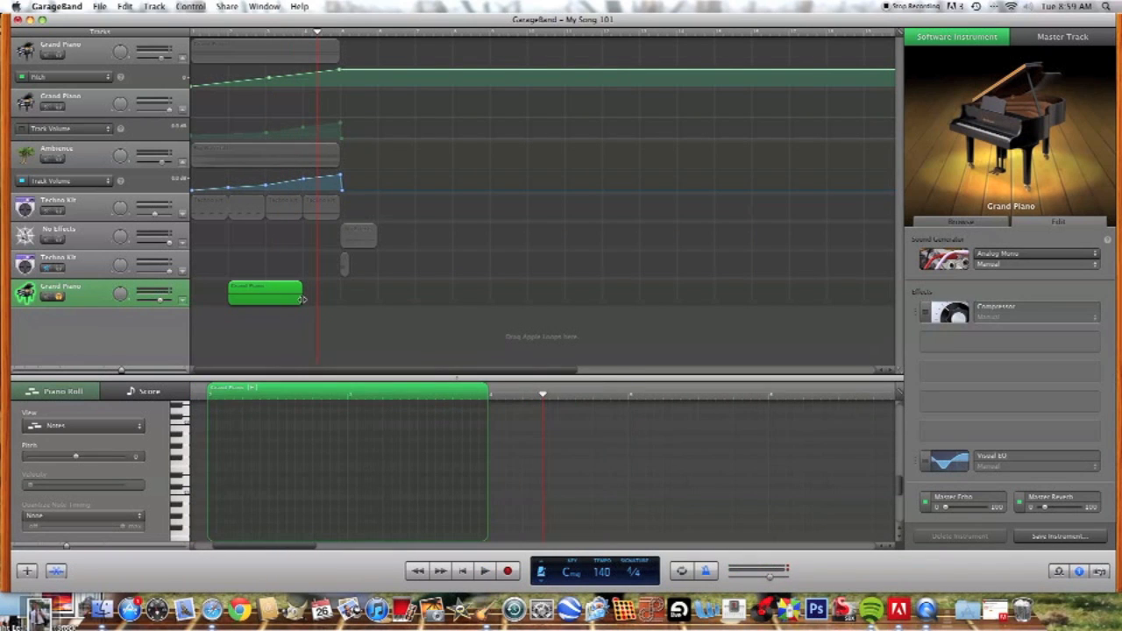
pyautogui.press('Delete')
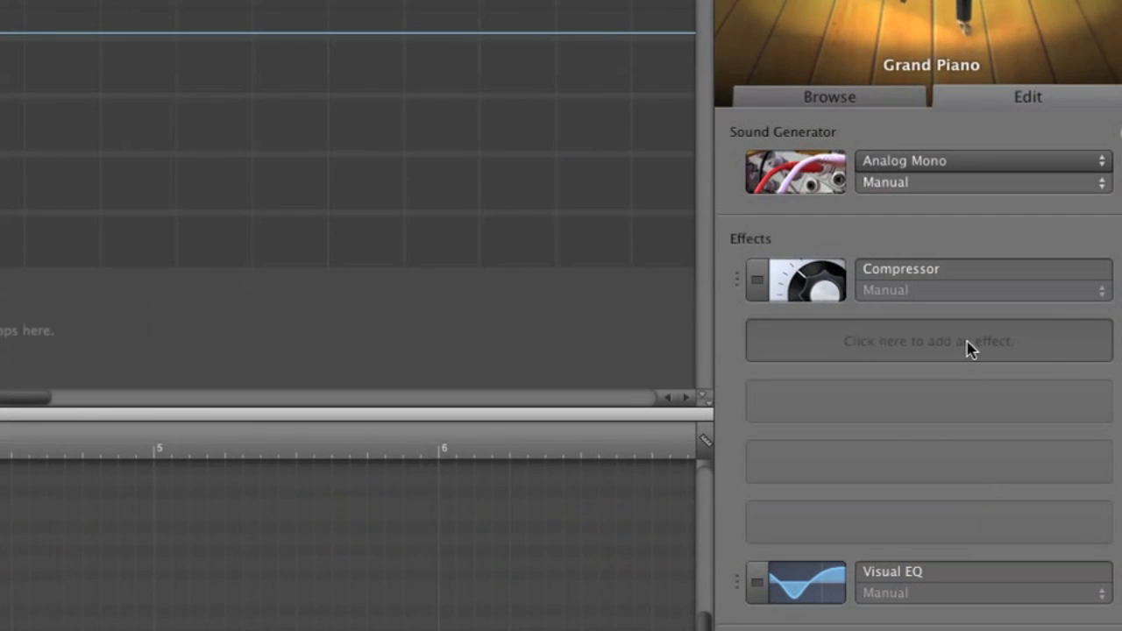
# Step: Add the Vocal Transformer effect to the new Grand Piano track and add its Pitch and Sound parameters as automation options
pyautogui.click(970, 347)
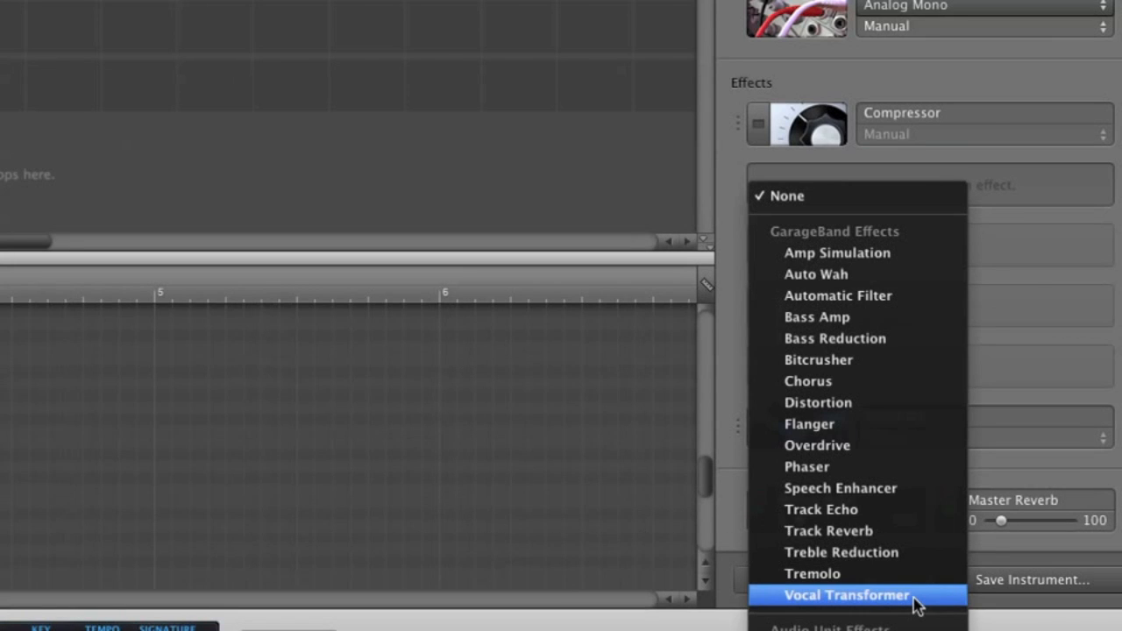
pyautogui.click(916, 600)
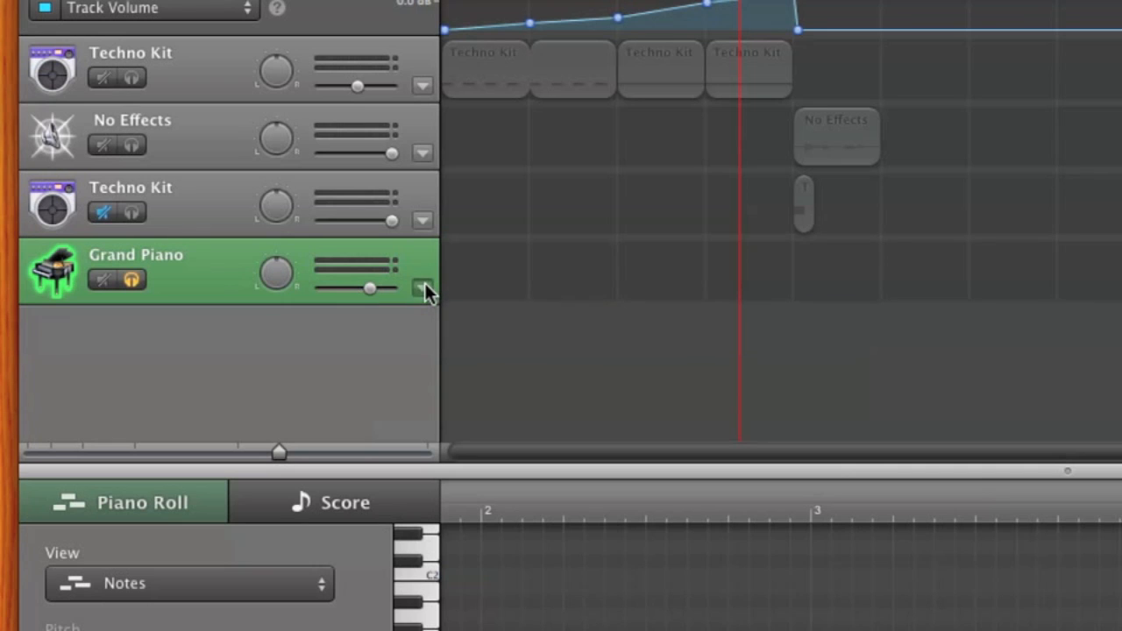
pyautogui.click(425, 285)
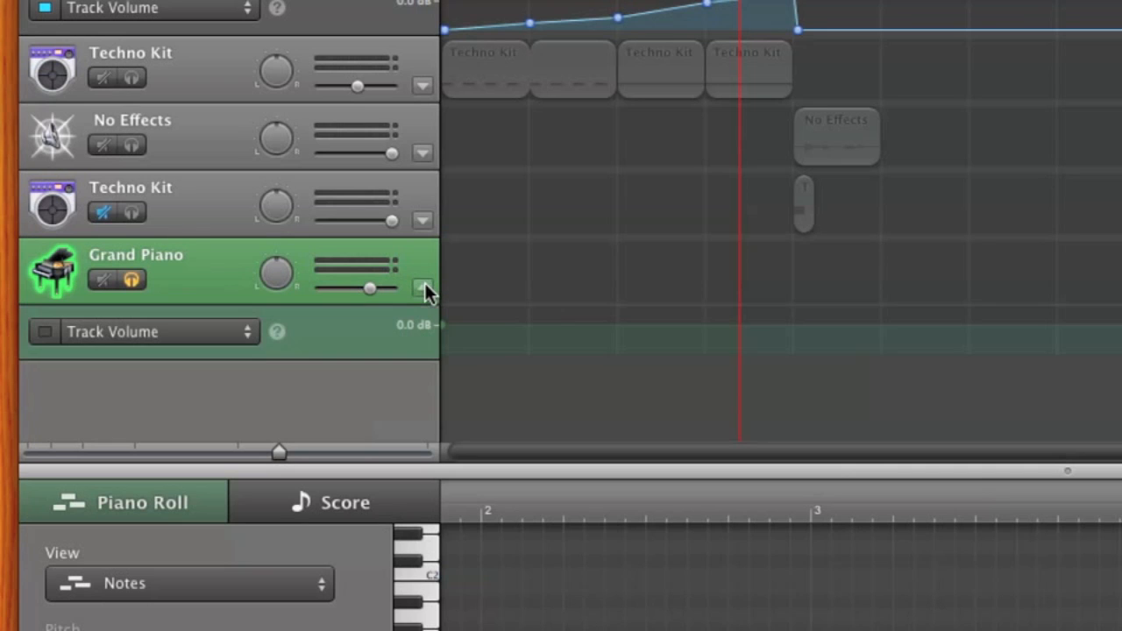
pyautogui.click(143, 334)
pyautogui.click(145, 404)
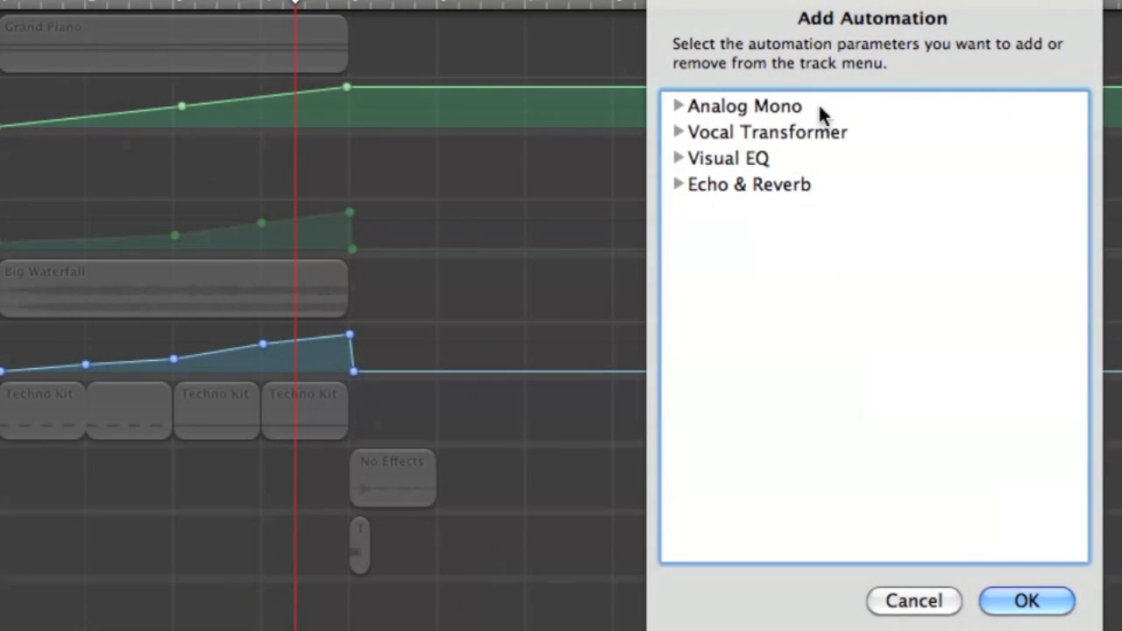
pyautogui.click(680, 133)
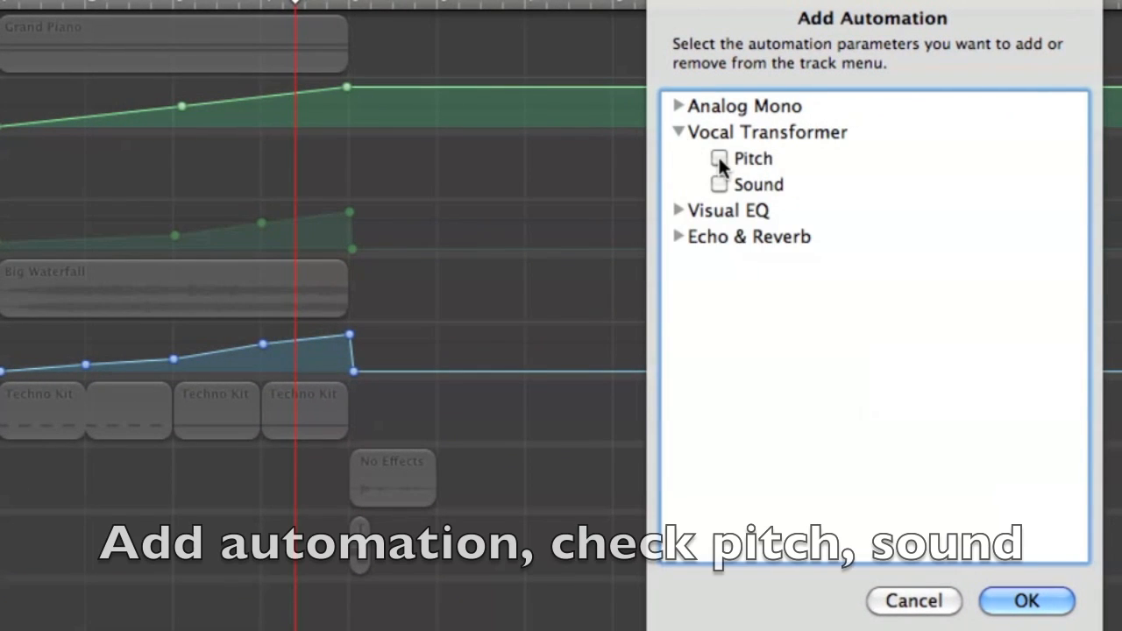
pyautogui.click(719, 158)
pyautogui.click(719, 184)
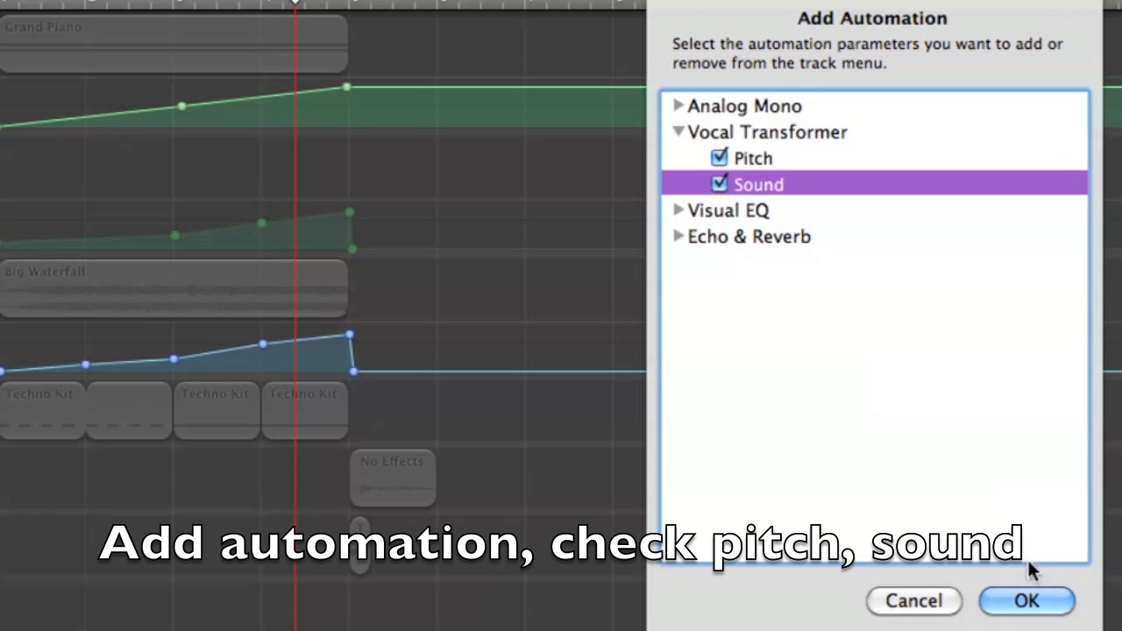
pyautogui.click(1033, 601)
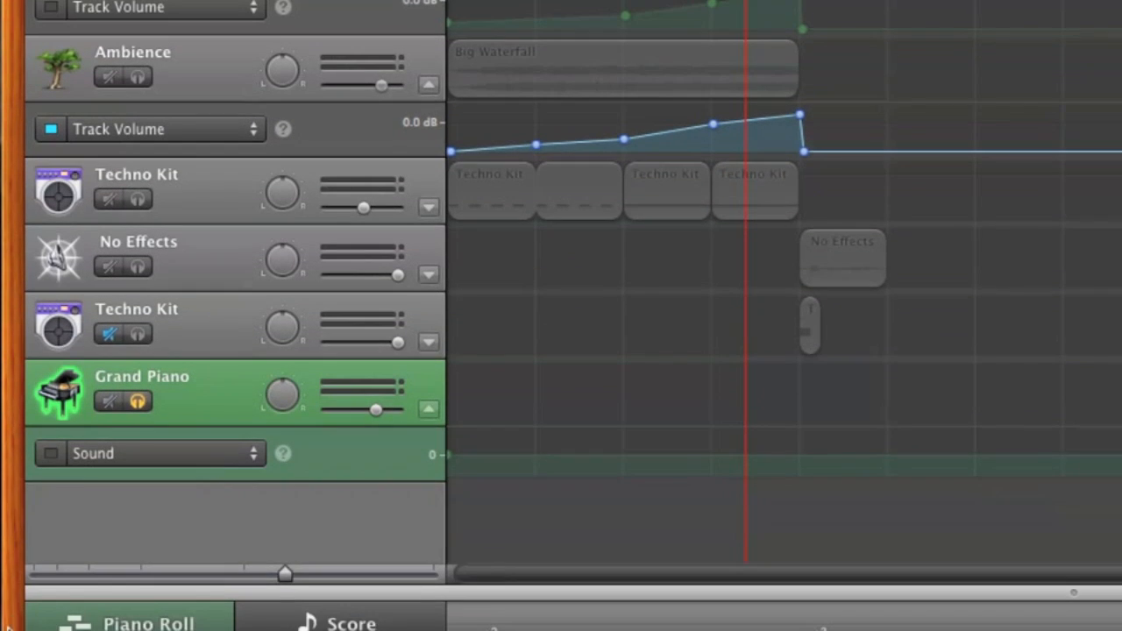
# Step: Enable automation on the new Grand Piano track and ramp Pitch from -24 at the start to its maximum at bar 5
pyautogui.click(55, 454)
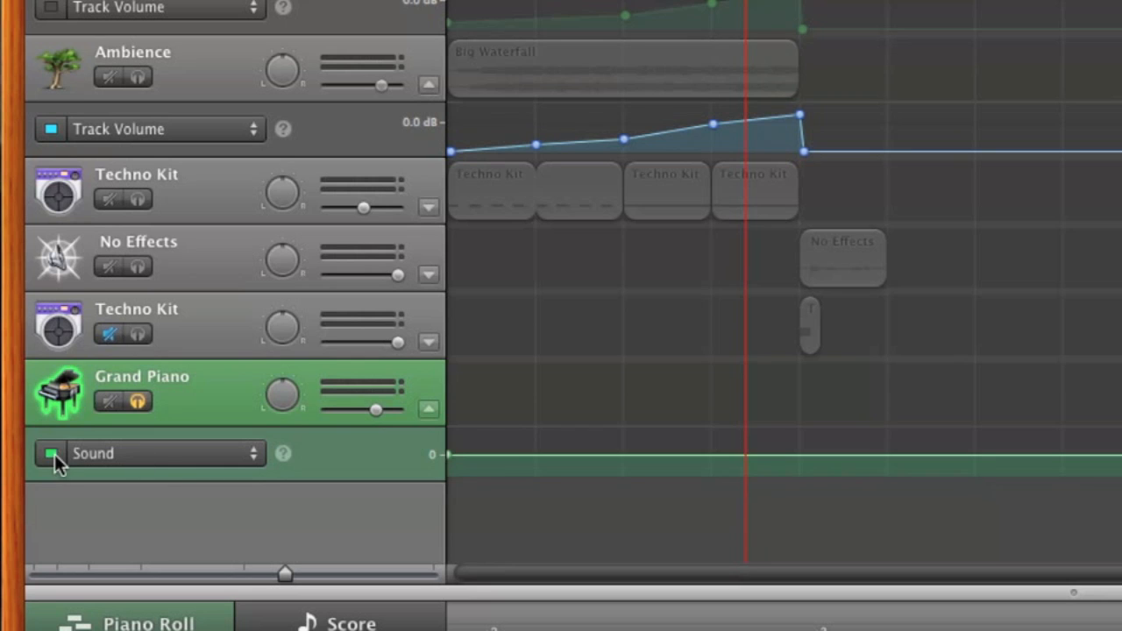
pyautogui.click(161, 454)
pyautogui.click(163, 439)
pyautogui.moveTo(449, 455); pyautogui.dragTo(449, 504)
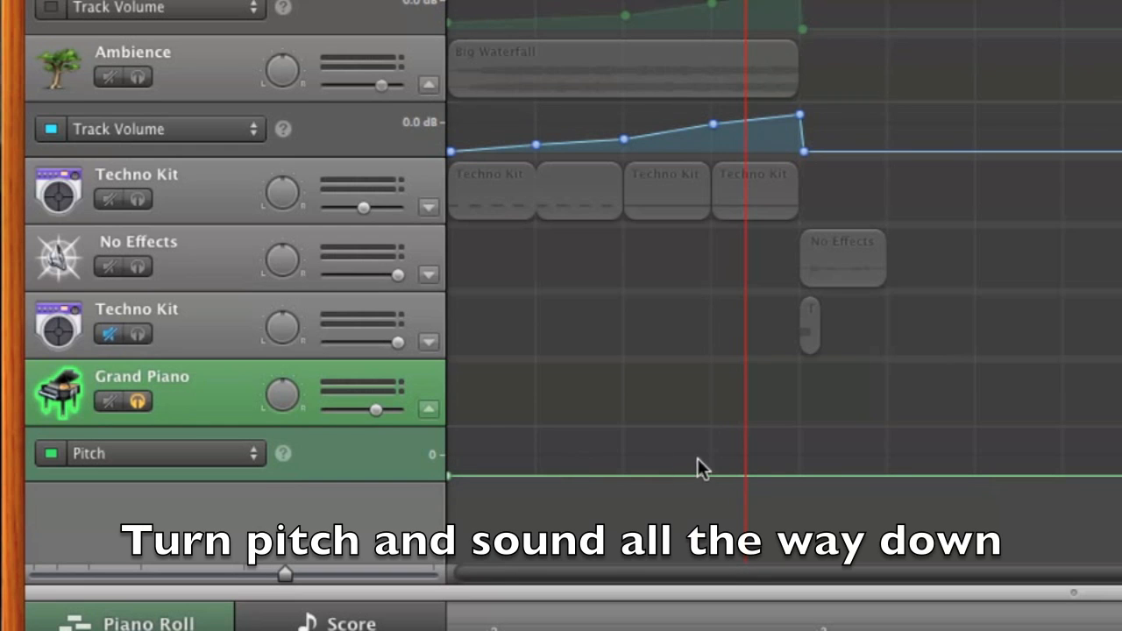
pyautogui.click(800, 476)
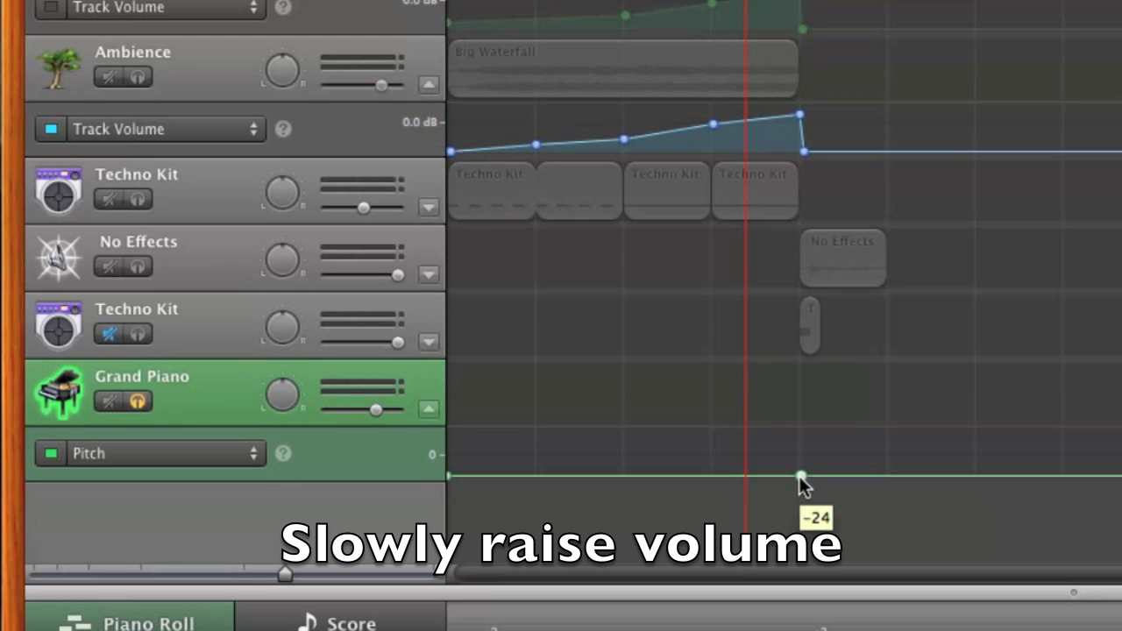
pyautogui.moveTo(799, 479); pyautogui.dragTo(800, 435)
# Step: Automate the Vocal Transformer's Sound parameter on the same track, rising from its minimum at the start to its maximum at bar 5
pyautogui.click(203, 451)
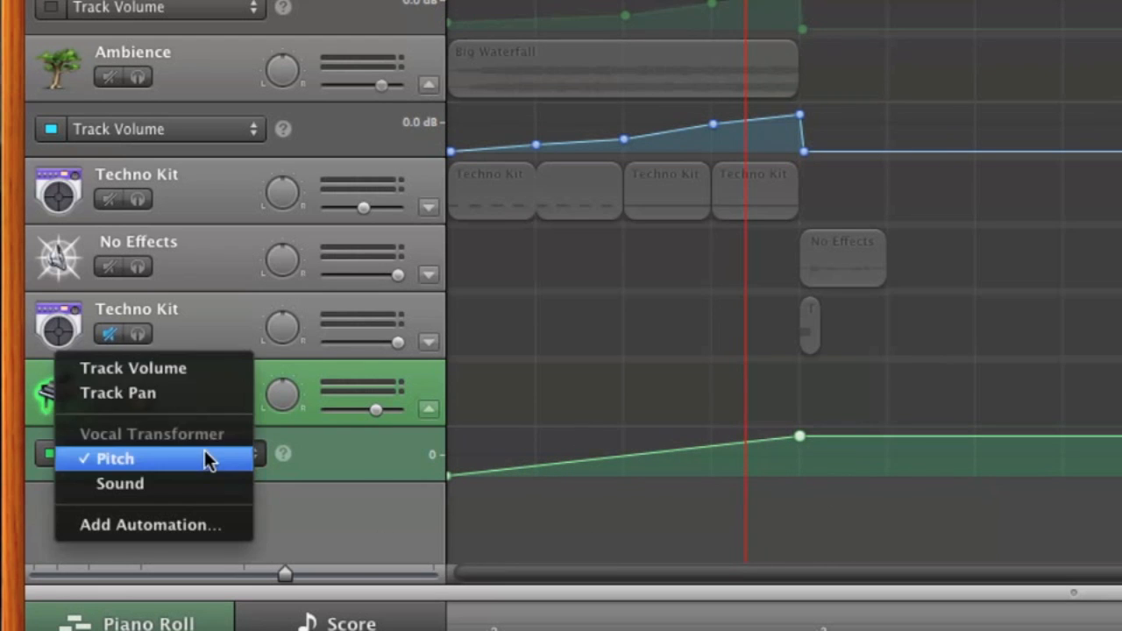
pyautogui.click(204, 476)
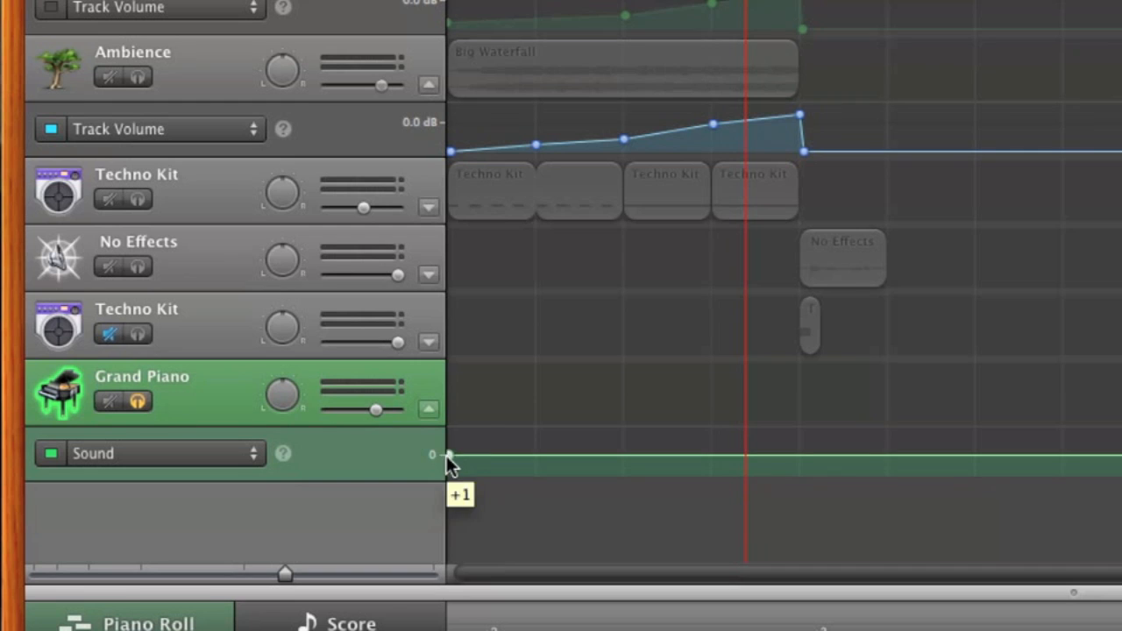
pyautogui.moveTo(450, 456); pyautogui.dragTo(478, 491)
pyautogui.moveTo(797, 476); pyautogui.dragTo(805, 418)
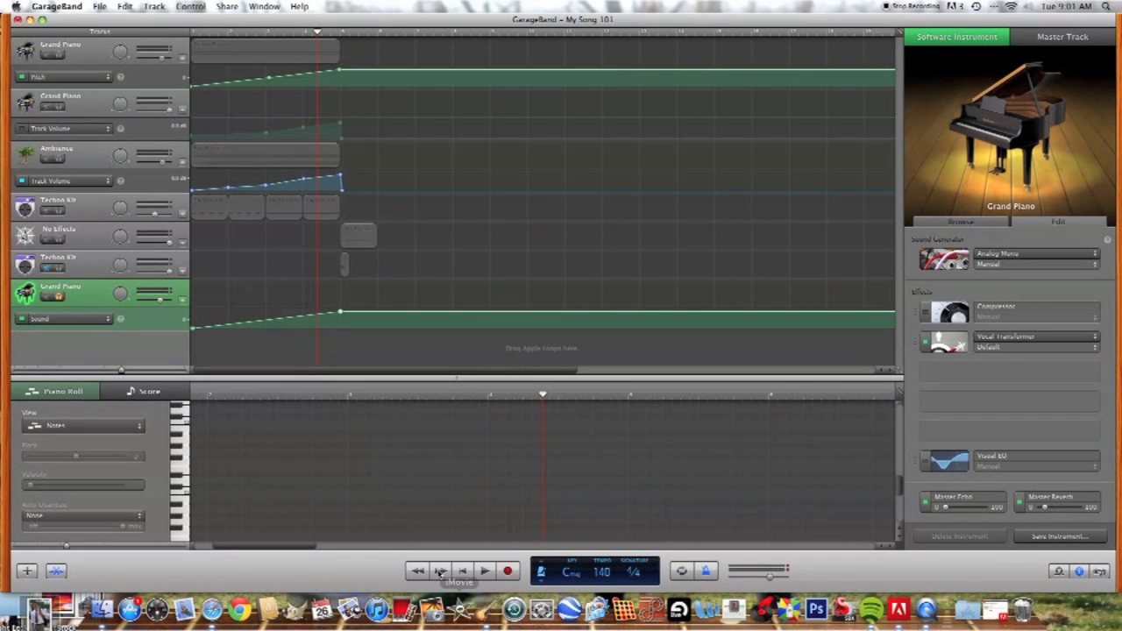
# Step: Record one long held note on the new Grand Piano track, starting from the beginning of the song
pyautogui.click(464, 571)
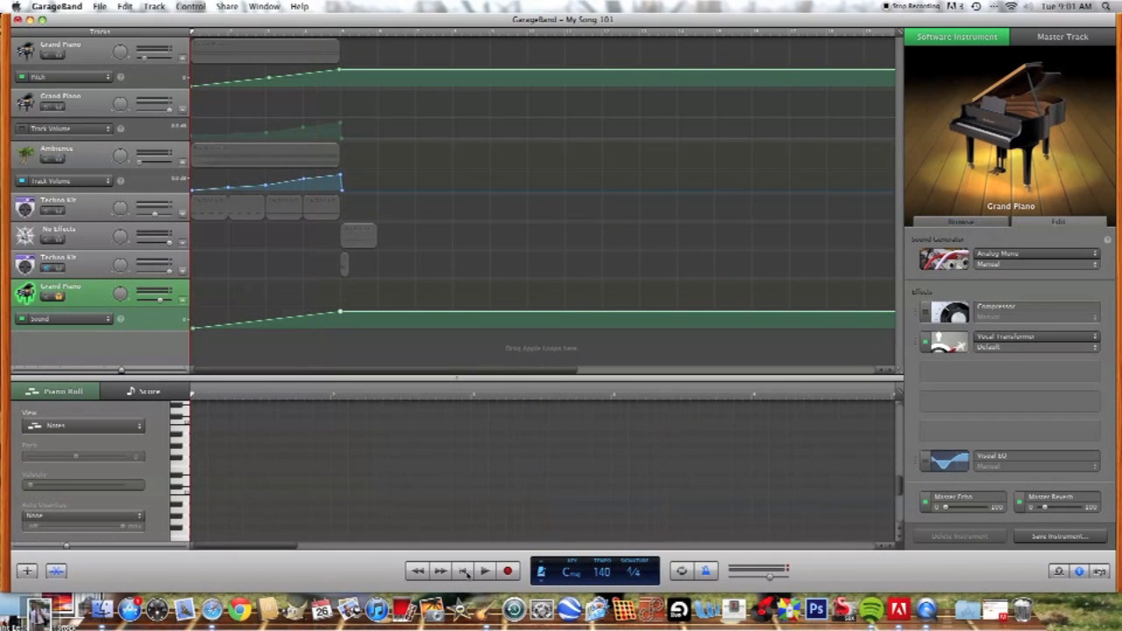
pyautogui.click(509, 572)
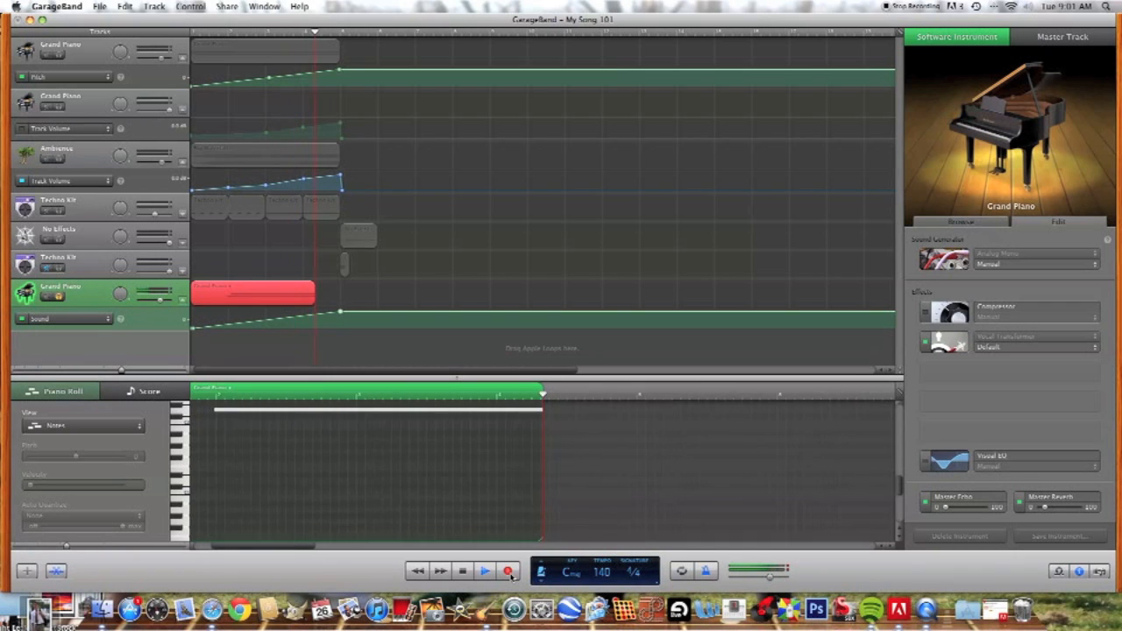
pyautogui.click(508, 572)
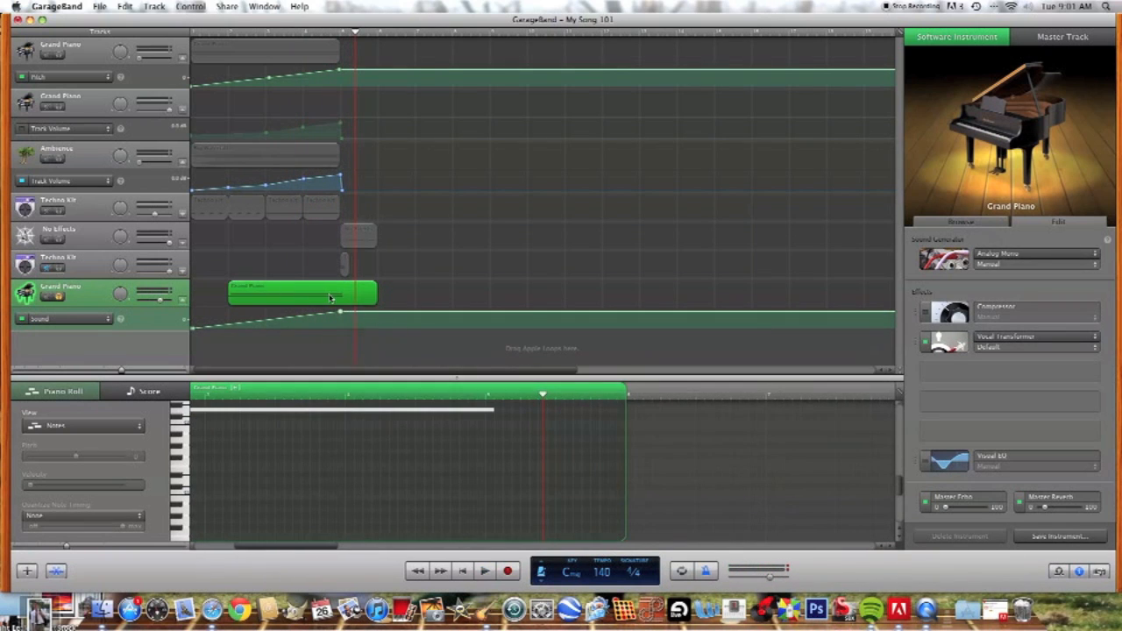
# Step: Fit the recorded Grand Piano region between bars 1 and 5 and stretch its held note across the whole region
pyautogui.moveTo(358, 307); pyautogui.dragTo(219, 299)
pyautogui.scroll(5, 334, 544)
pyautogui.scroll(-1, 332, 507)
pyautogui.click(331, 514)
pyautogui.scroll(-2, 330, 491)
pyautogui.scroll(-3, 370, 467)
pyautogui.moveTo(355, 417); pyautogui.dragTo(569, 426)
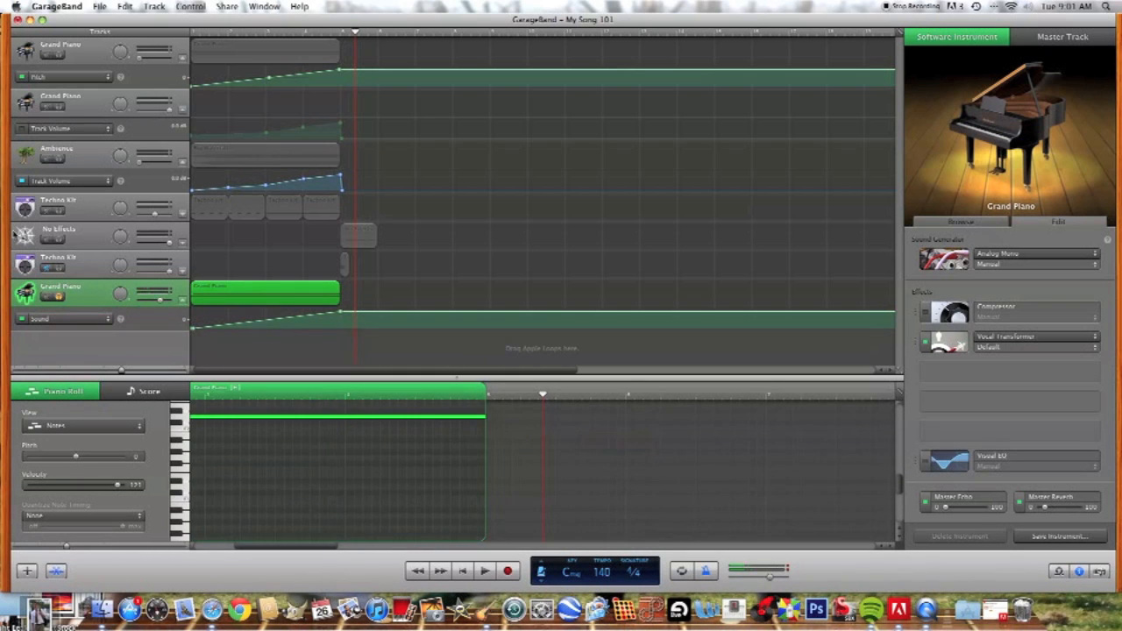
pyautogui.click(57, 321)
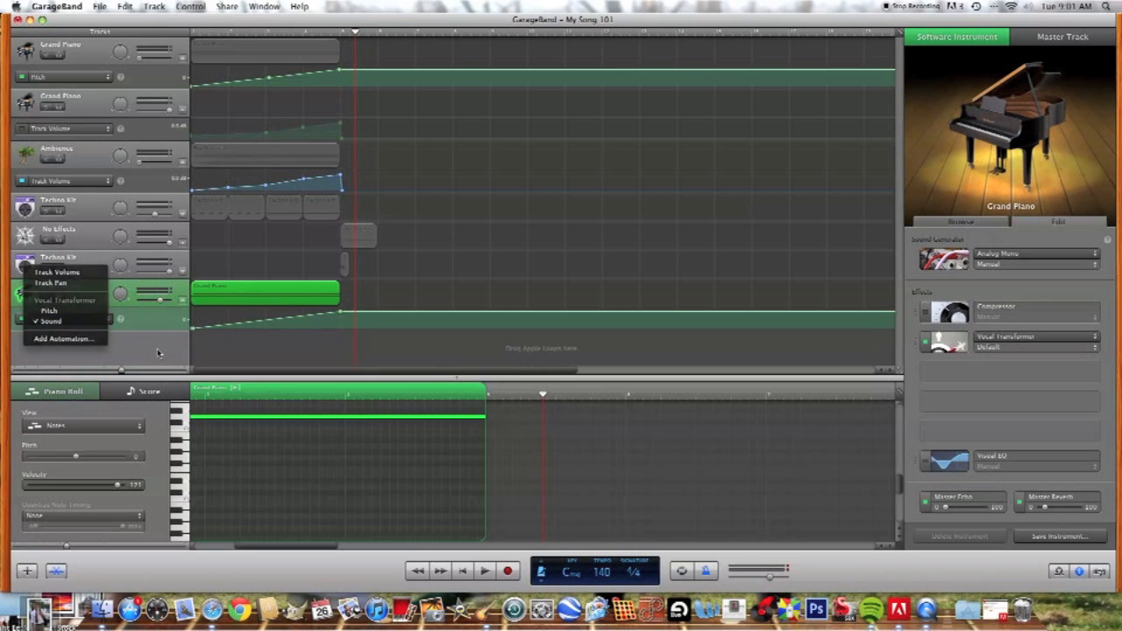
pyautogui.click(42, 321)
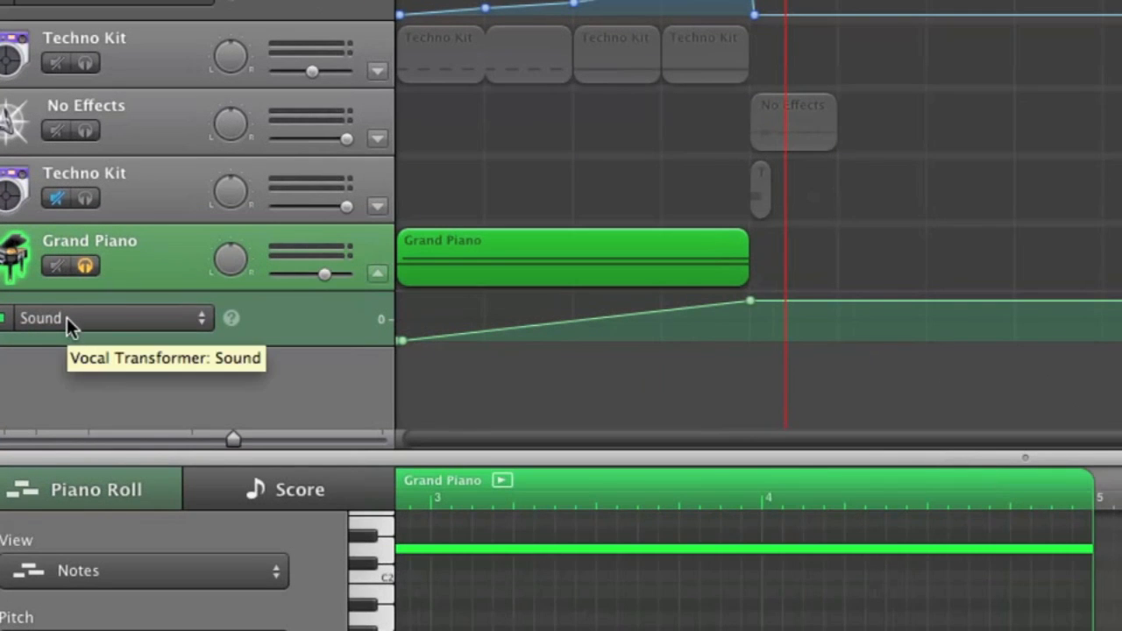
# Step: Switch the new Grand Piano track's automation to Track Volume and drop its level at the start to about -34 dB
pyautogui.click(54, 321)
pyautogui.click(91, 207)
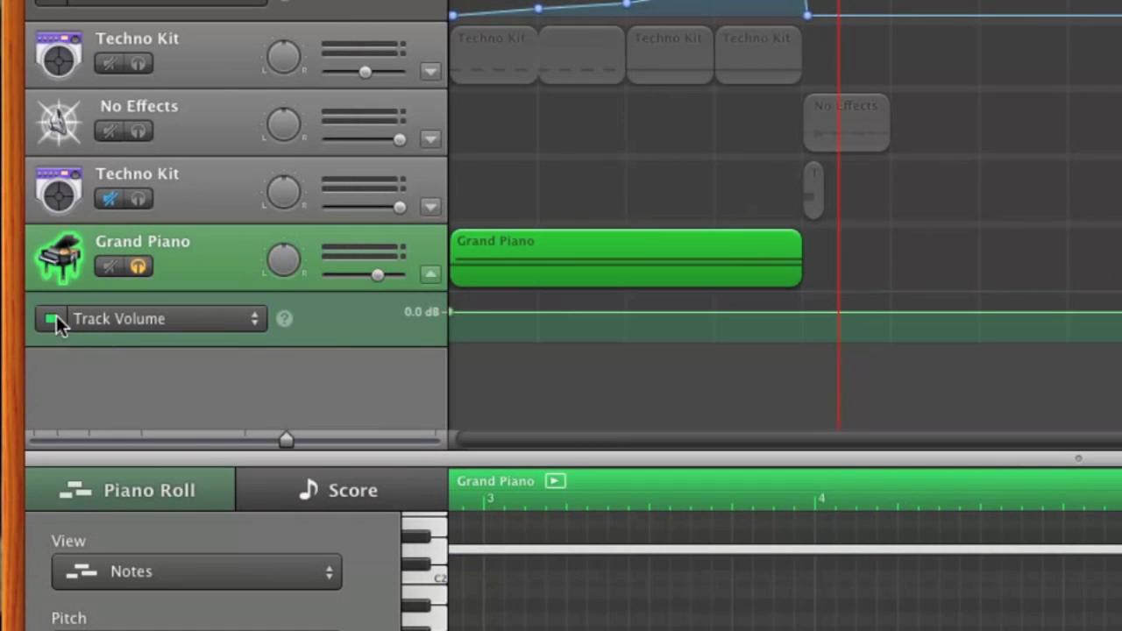
pyautogui.moveTo(449, 312); pyautogui.dragTo(445, 335)
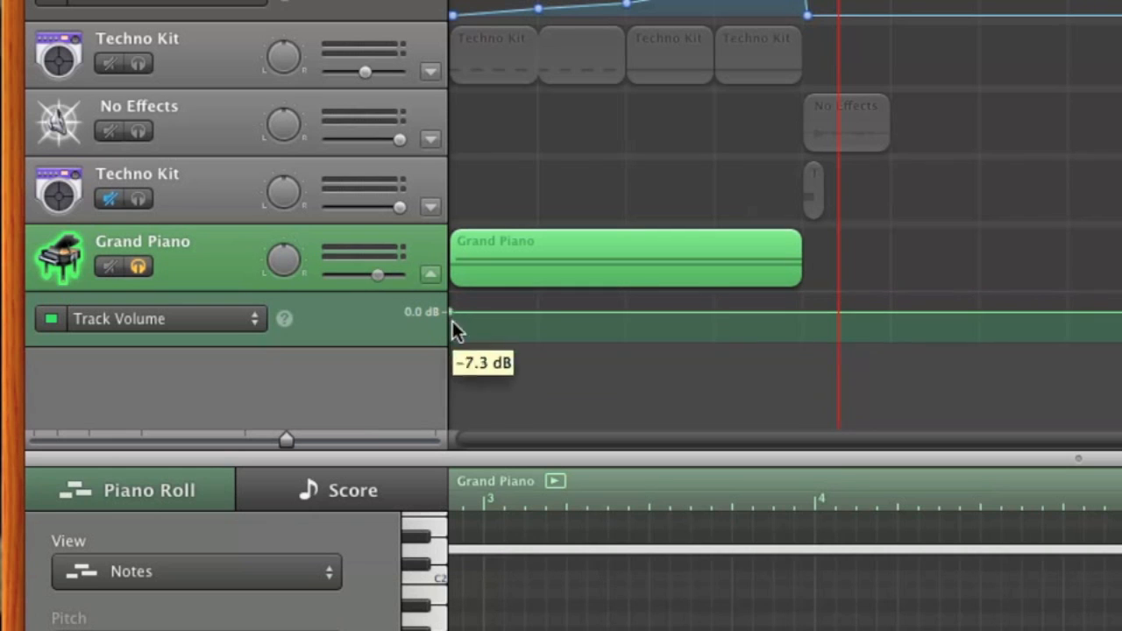
pyautogui.click(454, 312)
pyautogui.moveTo(455, 312); pyautogui.dragTo(449, 336)
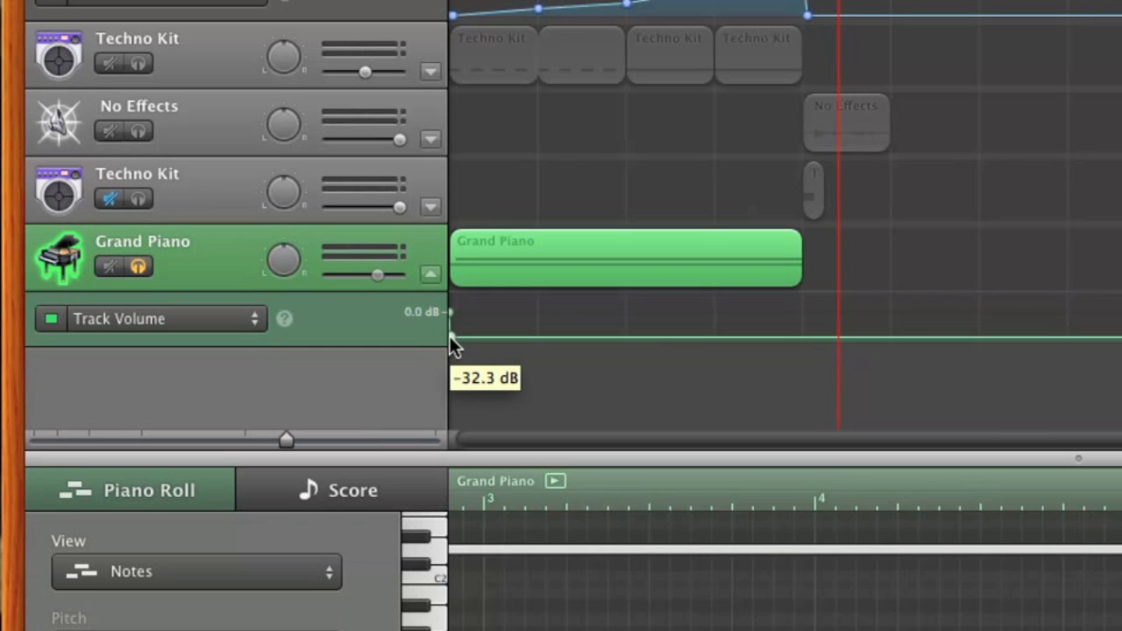
# Step: Add Grand Piano volume points at bars 2, 3, 4 and 5, each higher than the last, to form a rising curve
pyautogui.click(628, 337)
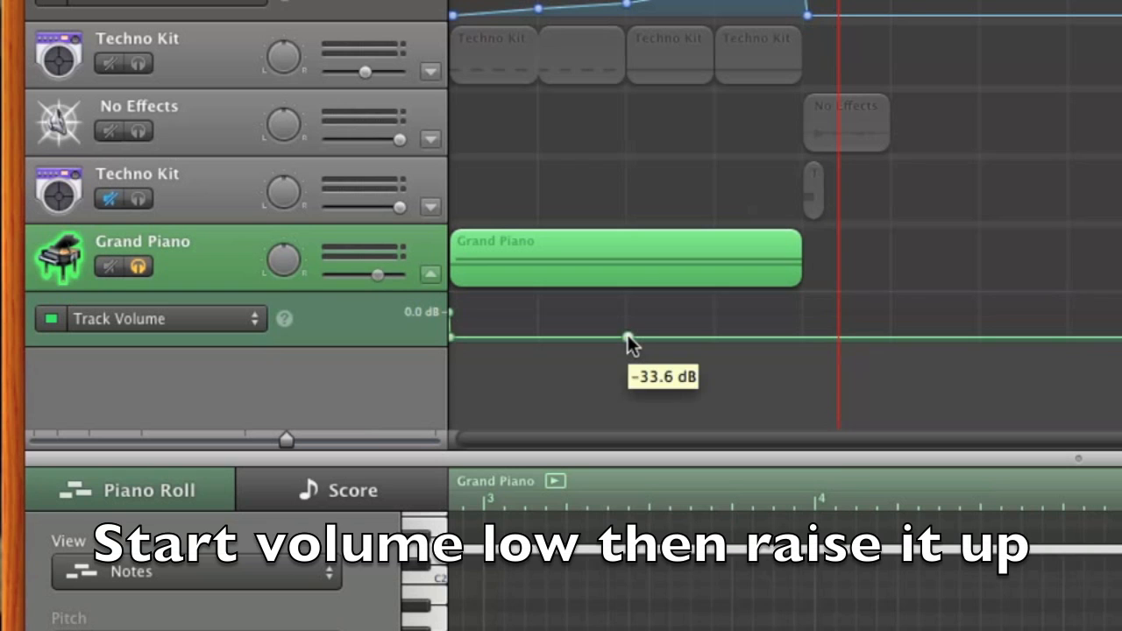
pyautogui.click(540, 337)
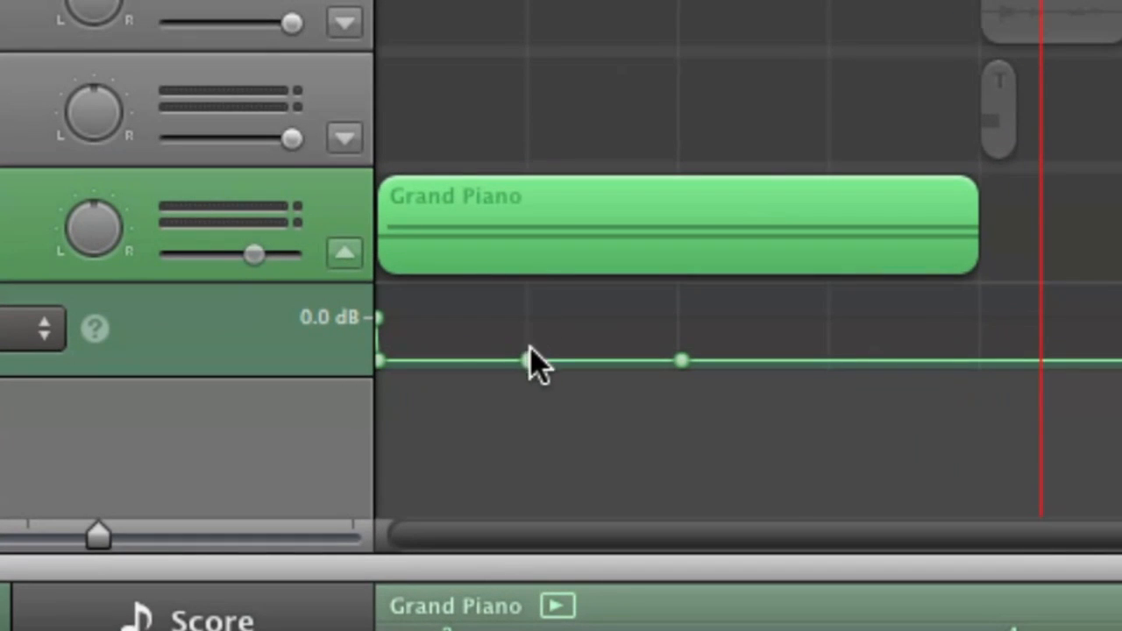
pyautogui.click(539, 337)
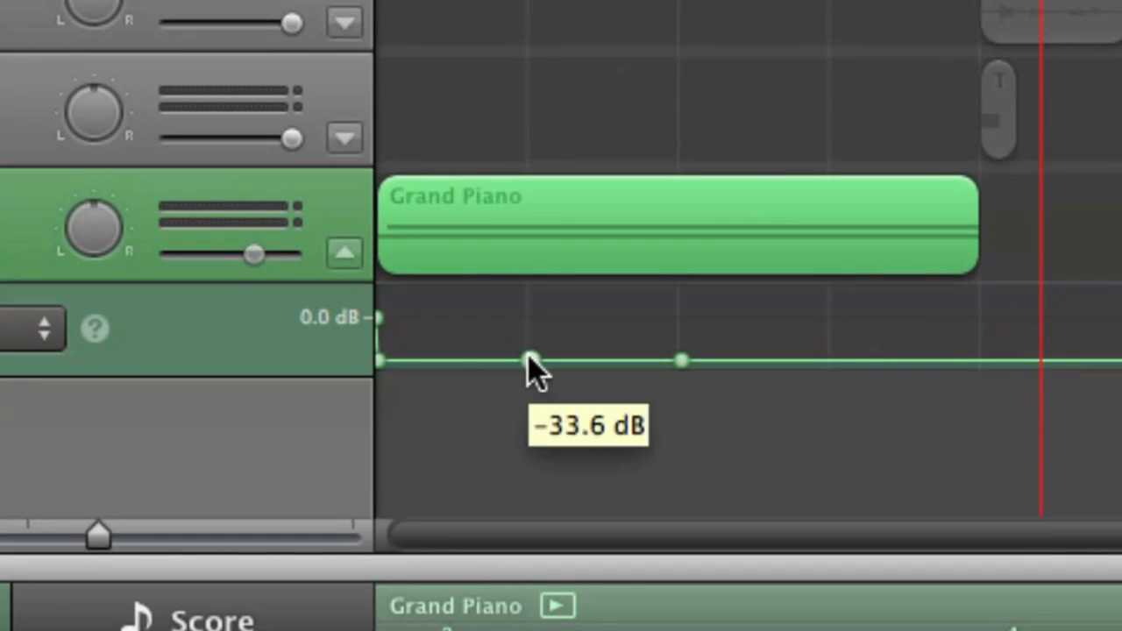
pyautogui.moveTo(529, 360); pyautogui.dragTo(529, 354)
pyautogui.moveTo(679, 360); pyautogui.dragTo(681, 346)
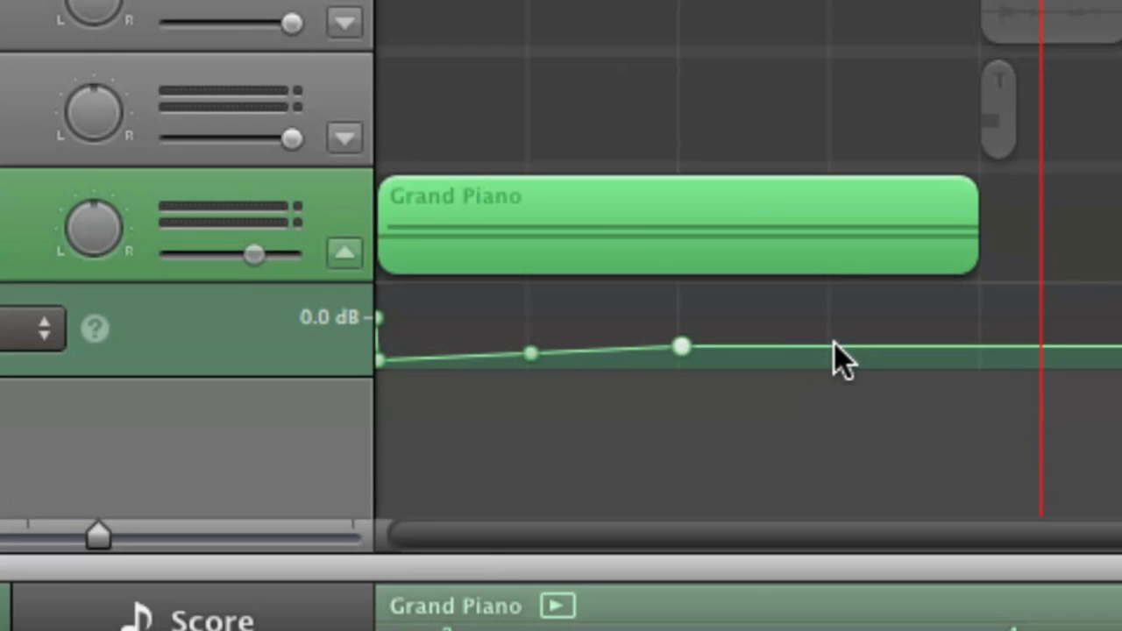
pyautogui.moveTo(830, 346); pyautogui.dragTo(828, 335)
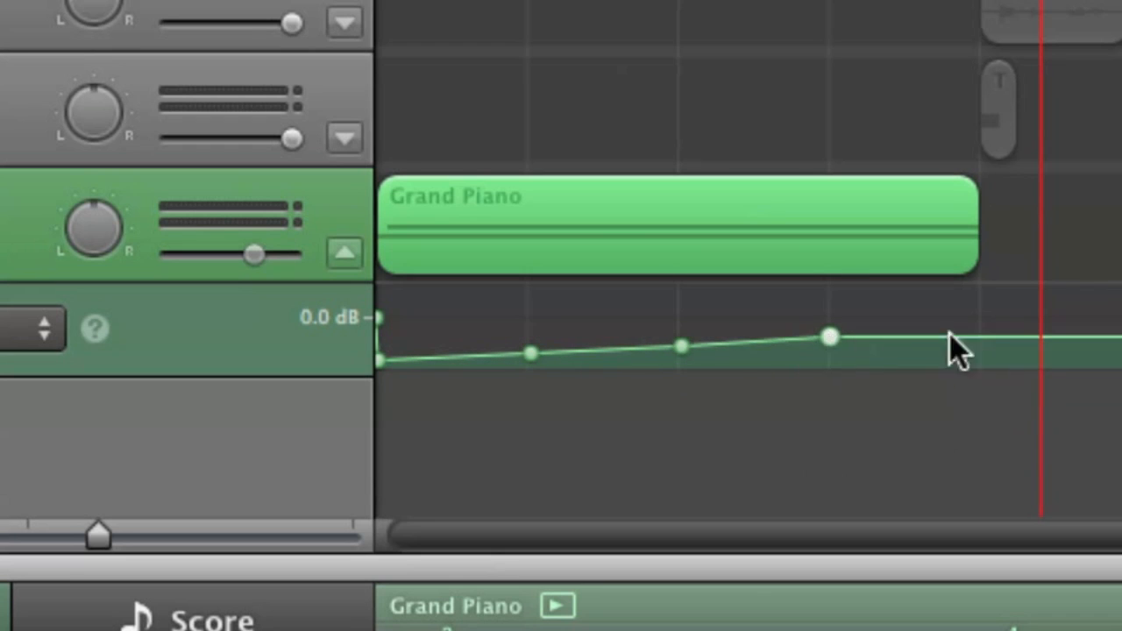
pyautogui.moveTo(979, 336); pyautogui.dragTo(981, 304)
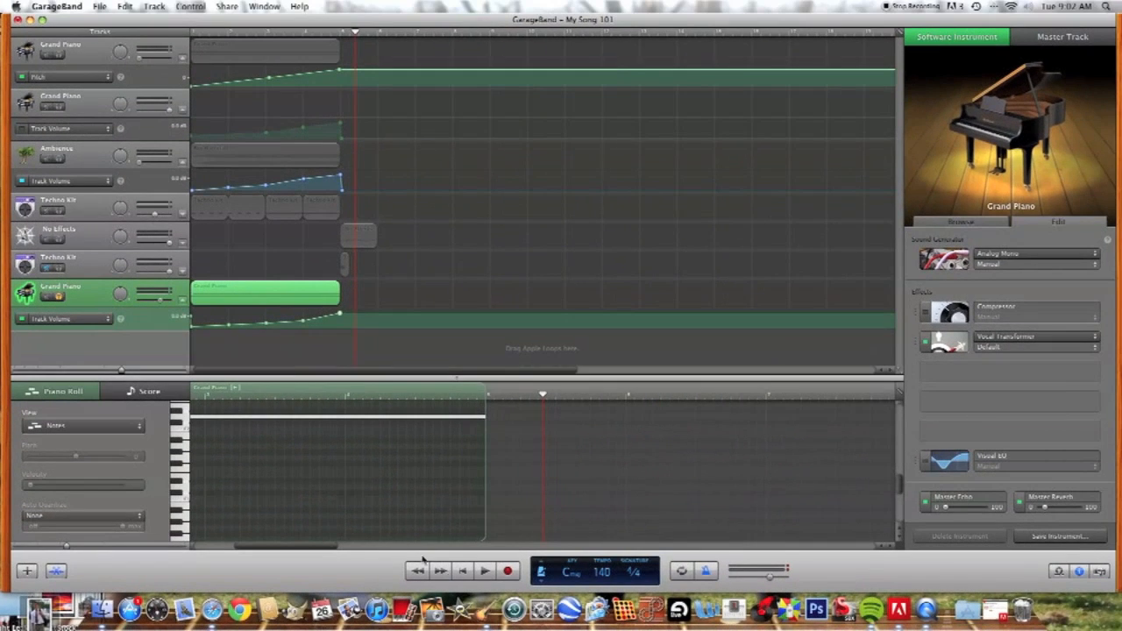
# Step: Play the soloed Grand Piano buildup from the beginning, then stop and return to the start of the song
pyautogui.click(463, 571)
pyautogui.press('space')
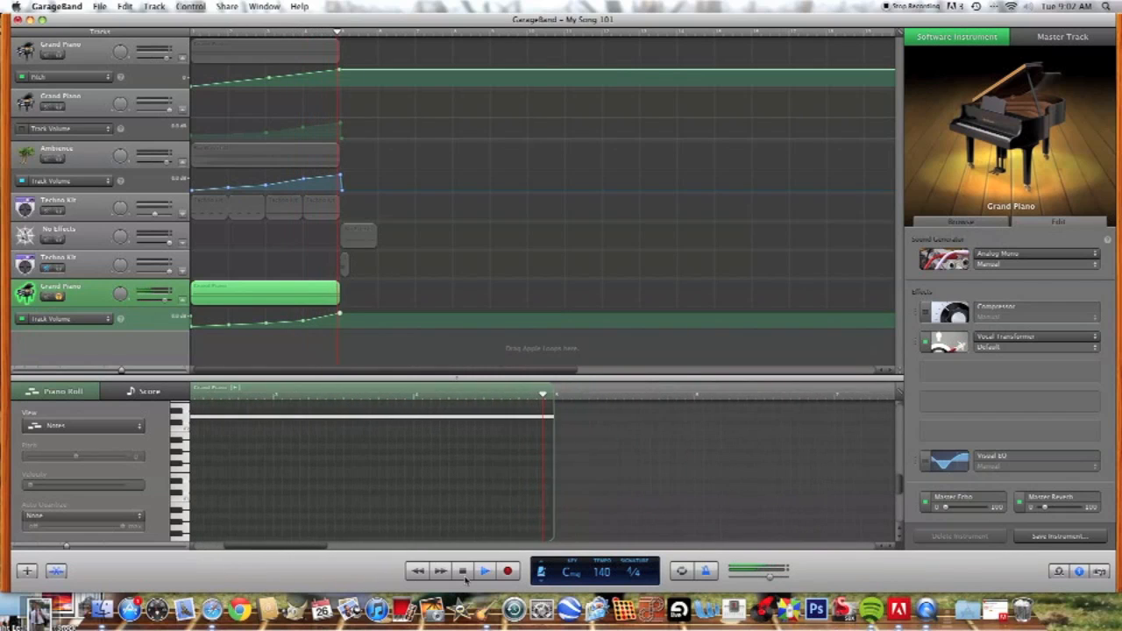
pyautogui.click(463, 571)
pyautogui.click(463, 571)
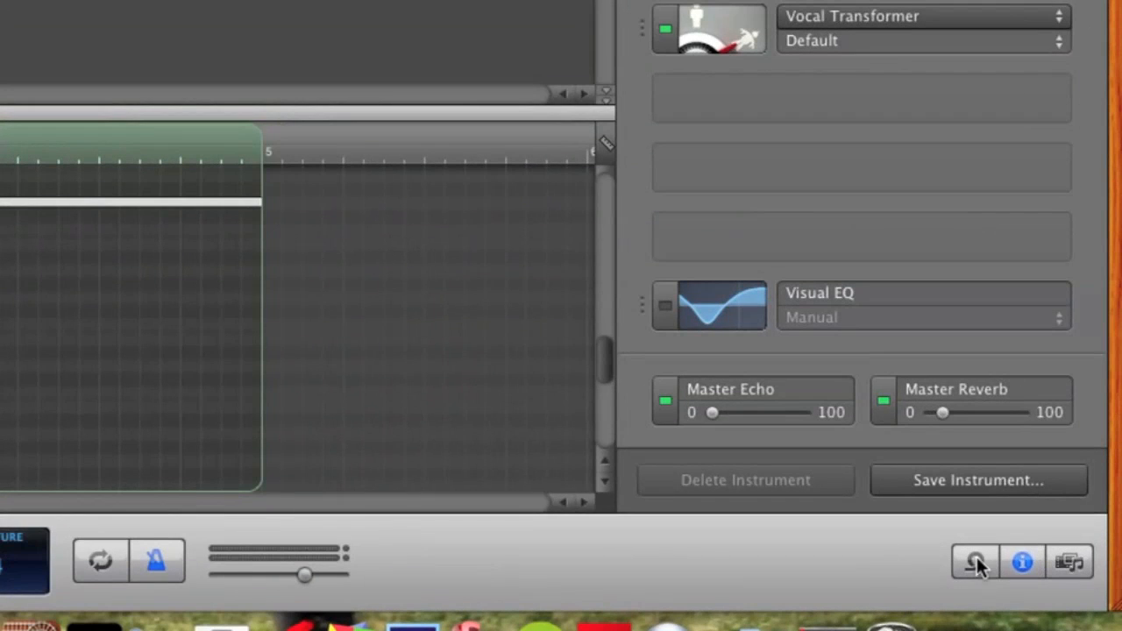
# Step: Find the Big Waterfall loop in the loop library and place it on a new track at bar 1
pyautogui.click(976, 562)
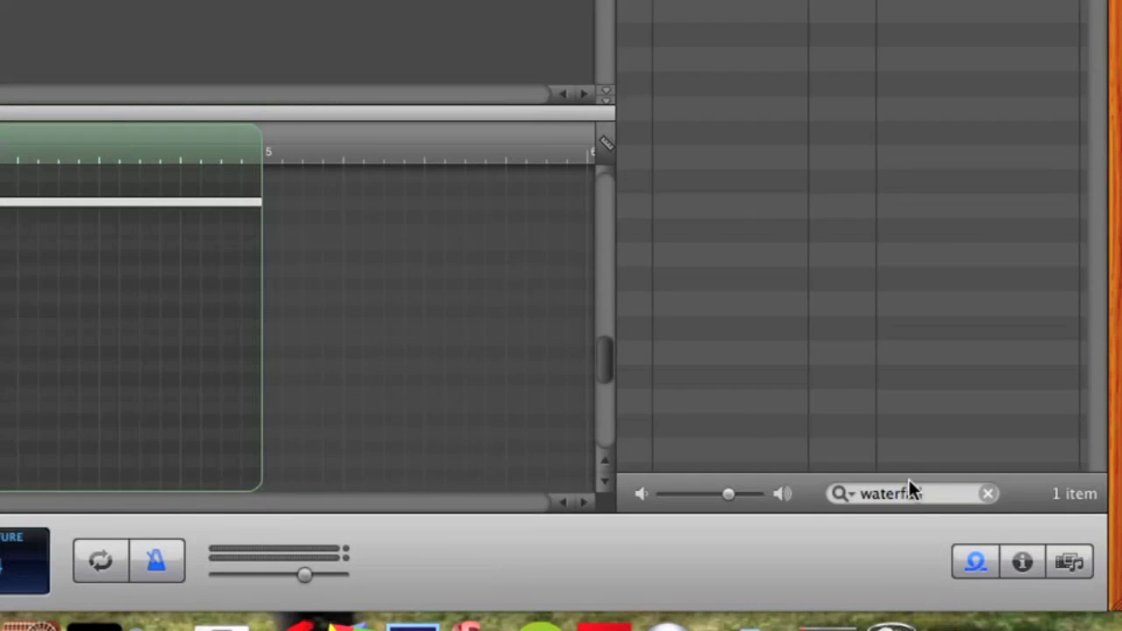
pyautogui.click(927, 495)
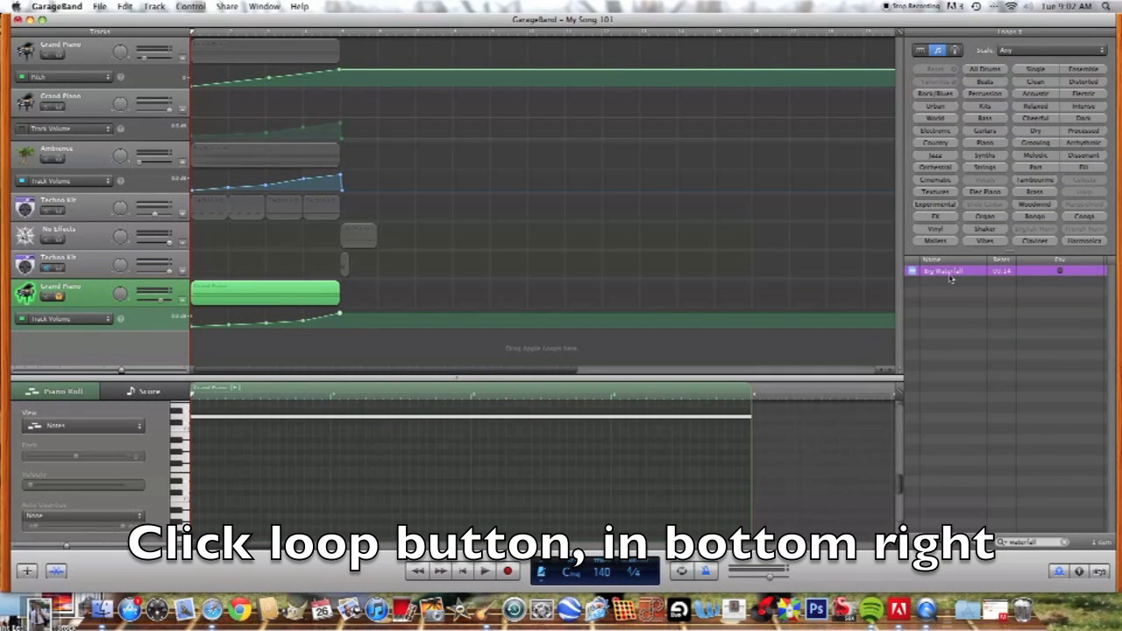
pyautogui.moveTo(946, 276); pyautogui.dragTo(201, 361)
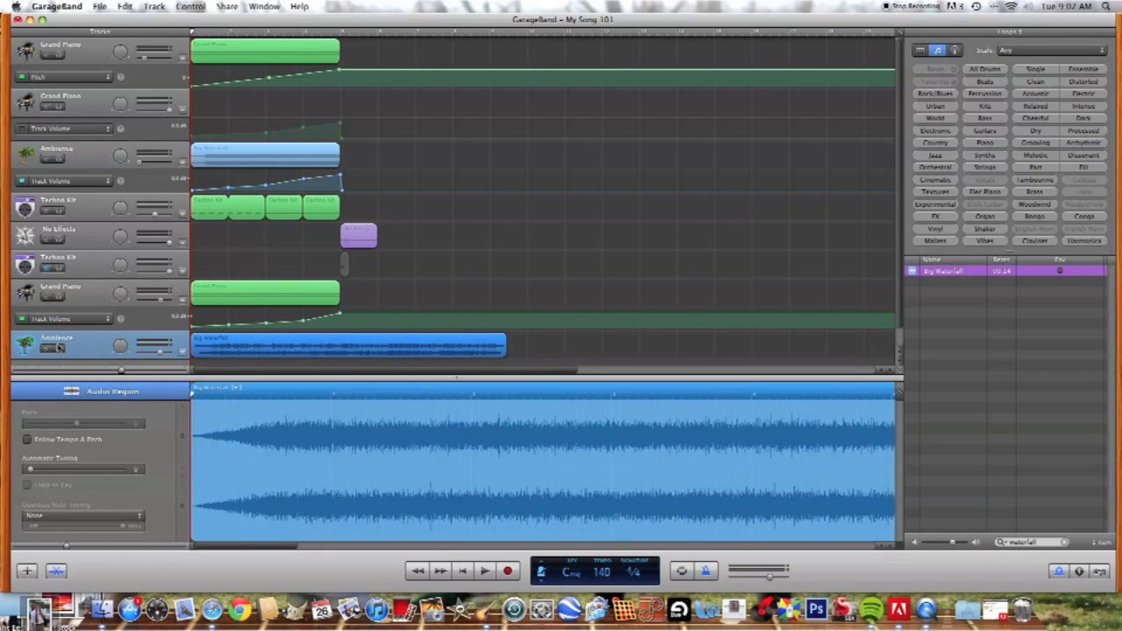
# Step: Solo the new Ambience track and shorten its Big Waterfall region to end at bar 5
pyautogui.press('s')
pyautogui.moveTo(476, 353); pyautogui.dragTo(335, 354)
pyautogui.scroll(-1, 399, 350)
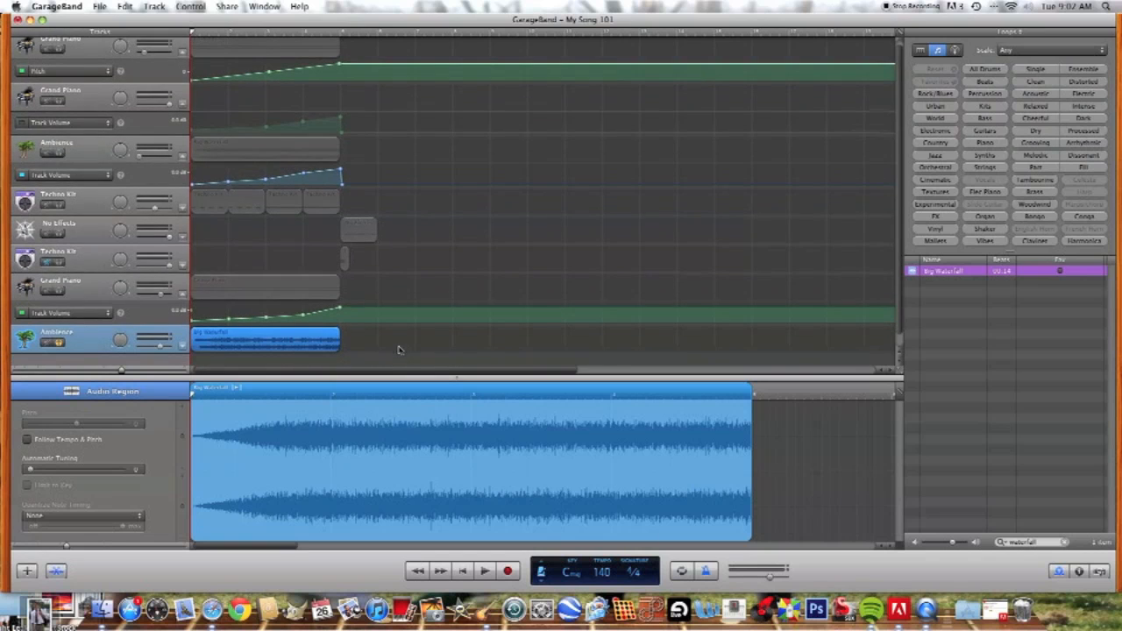
pyautogui.click(398, 350)
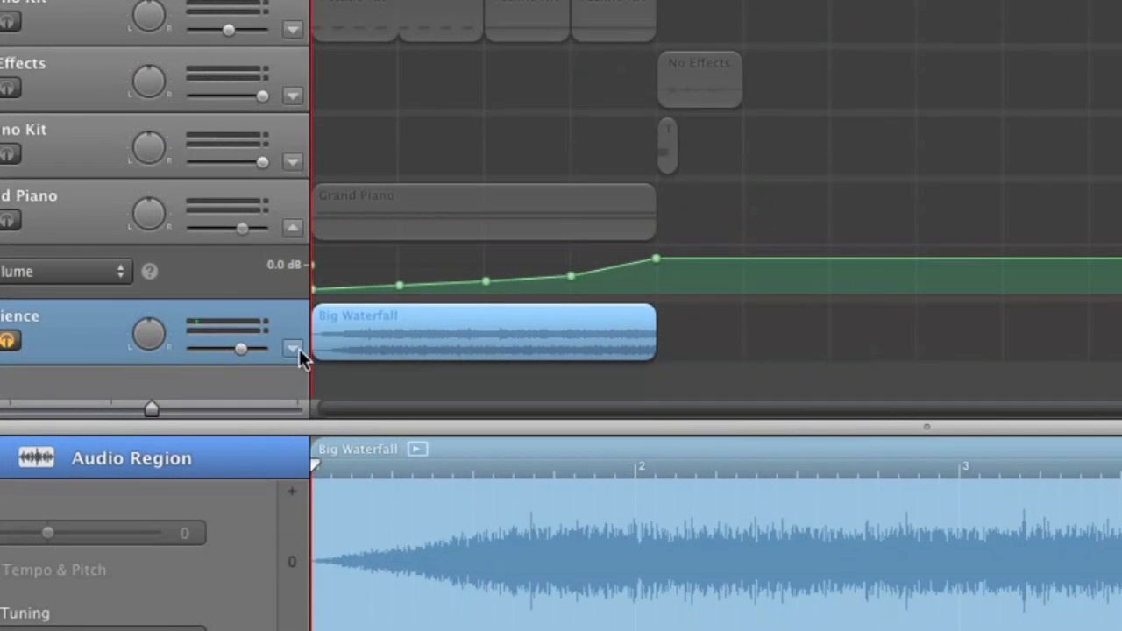
# Step: Enable Track Volume automation on the new Ambience track and lower its level to near the minimum from the start
pyautogui.click(296, 349)
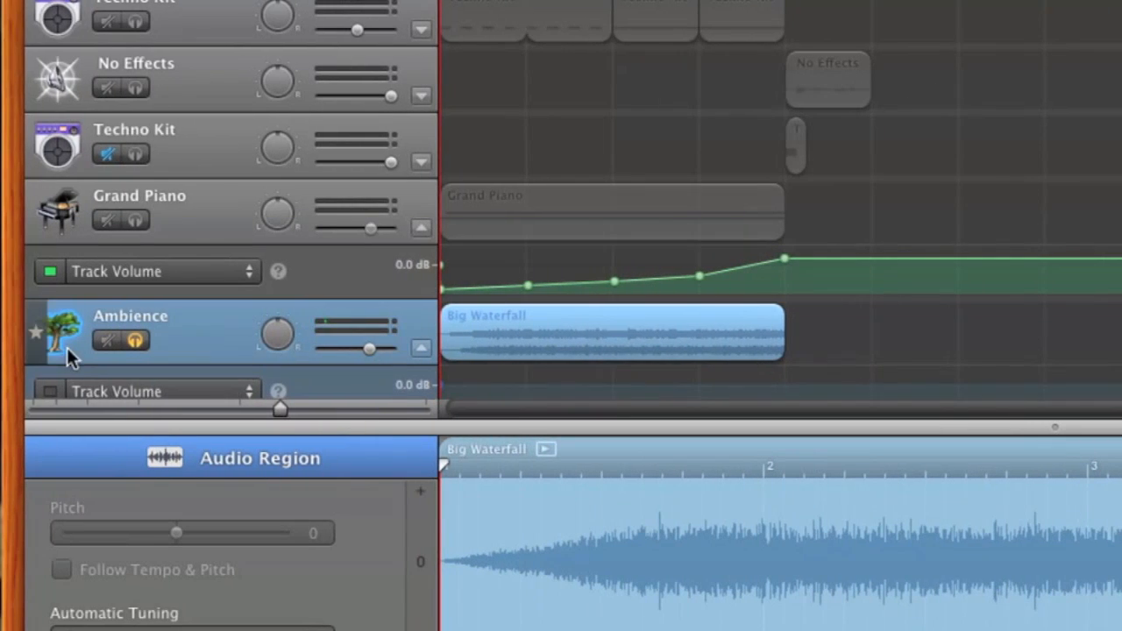
pyautogui.scroll(-1, 69, 347)
pyautogui.click(54, 348)
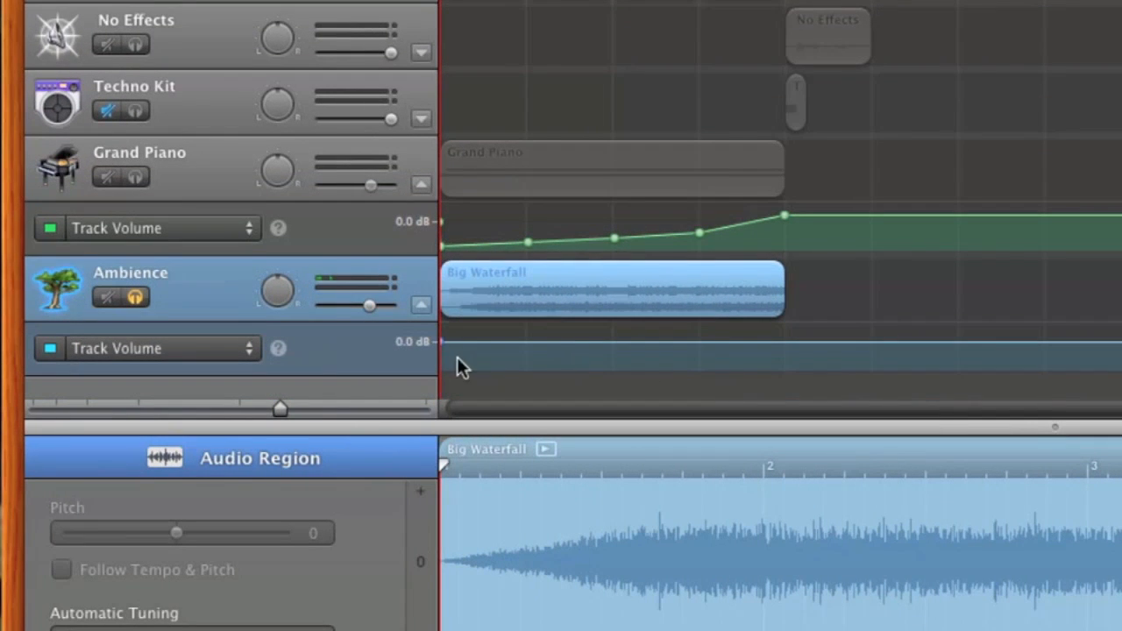
pyautogui.moveTo(441, 341); pyautogui.dragTo(431, 369)
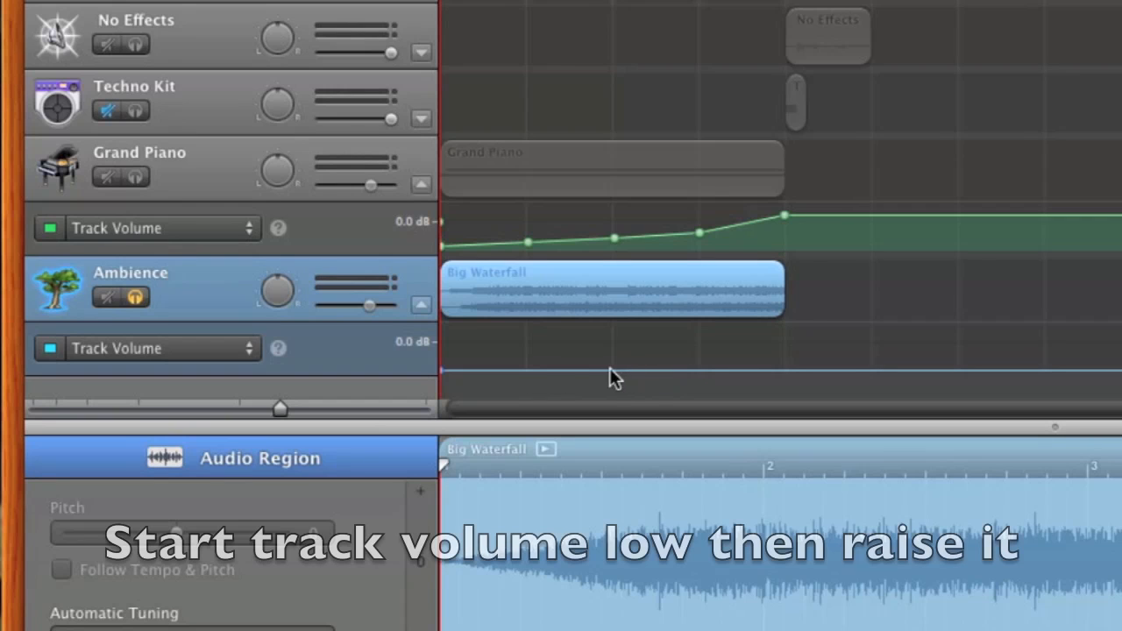
# Step: Shape a gradual volume rise on the new Ambience track with progressively higher points at bars 2, 3, 4 and 5
pyautogui.moveTo(529, 370); pyautogui.dragTo(528, 364)
pyautogui.moveTo(613, 366); pyautogui.dragTo(612, 357)
pyautogui.moveTo(700, 359); pyautogui.dragTo(704, 356)
pyautogui.moveTo(787, 356); pyautogui.dragTo(785, 335)
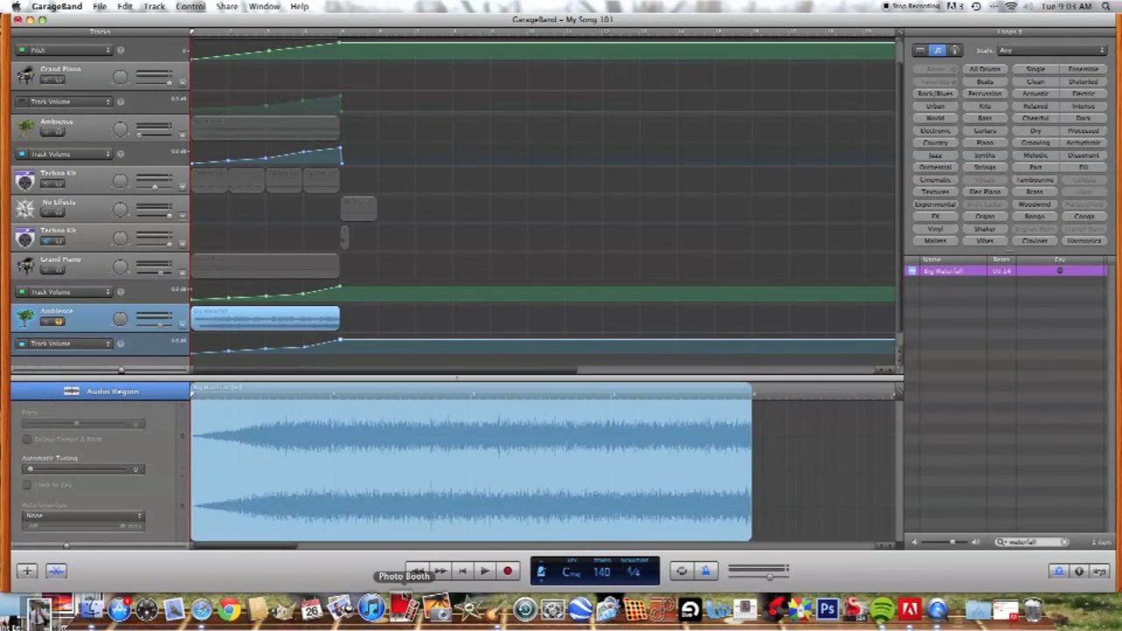
# Step: Listen to the soloed waterfall sweep from the start of the song and return to the beginning
pyautogui.click(485, 571)
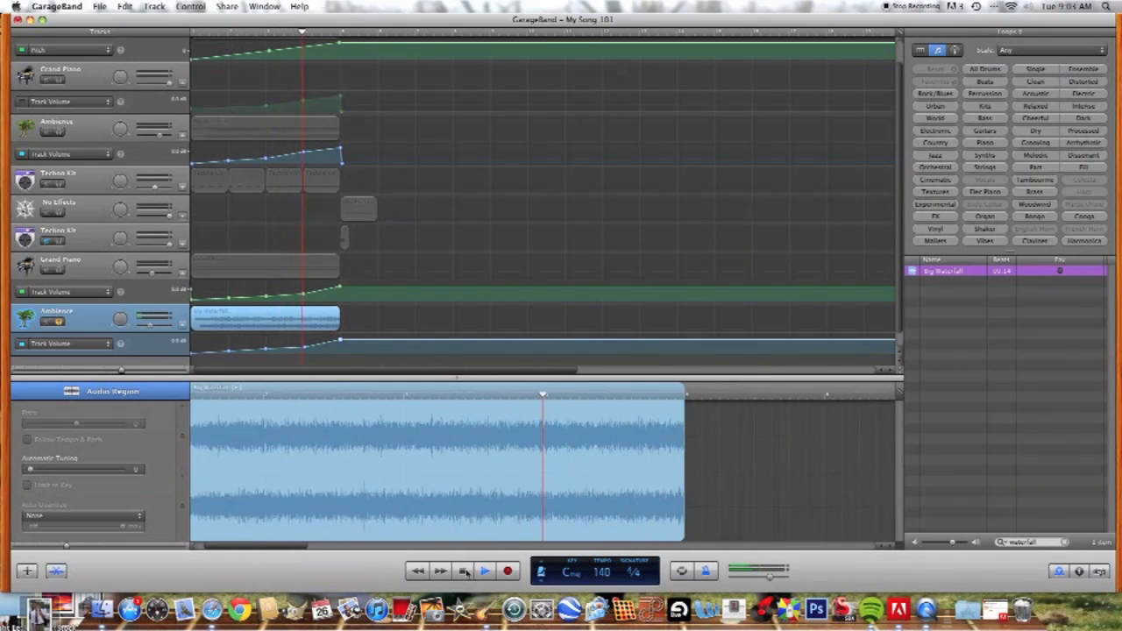
pyautogui.click(464, 570)
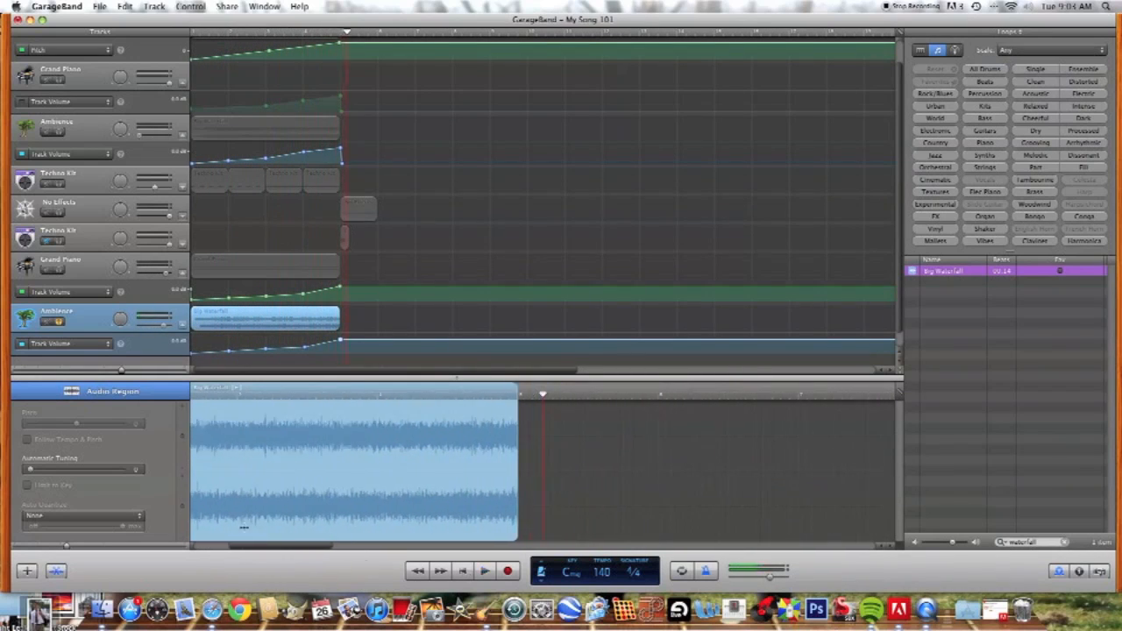
pyautogui.click(463, 571)
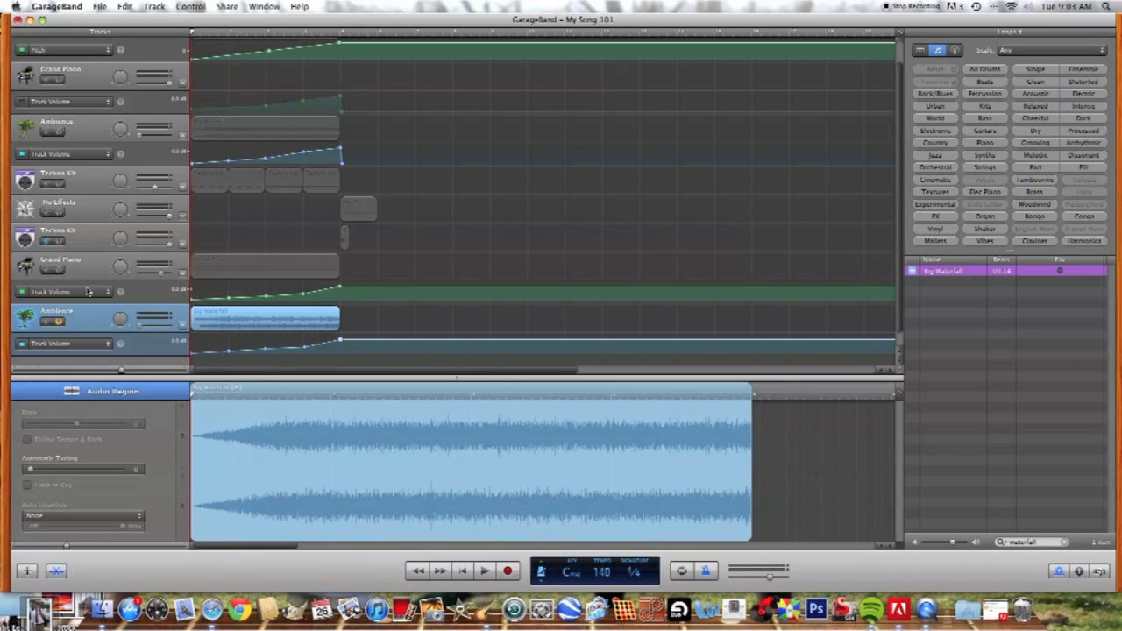
# Step: Solo the Grand Piano buildup track alongside the waterfall track and play both together from the beginning
pyautogui.click(57, 271)
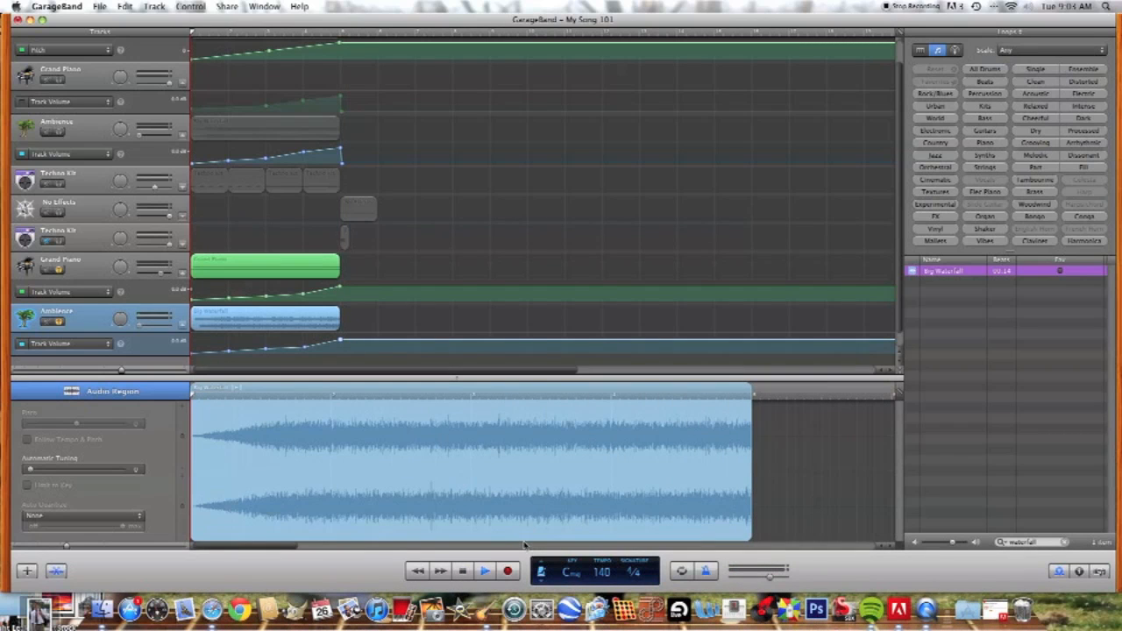
pyautogui.press('space')
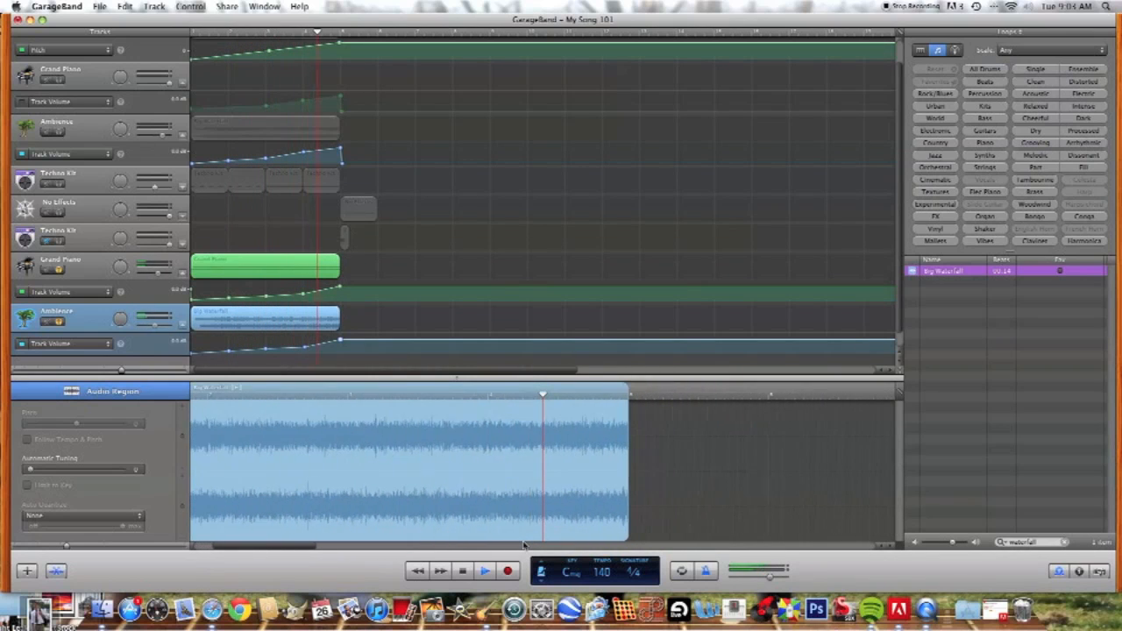
pyautogui.press('space')
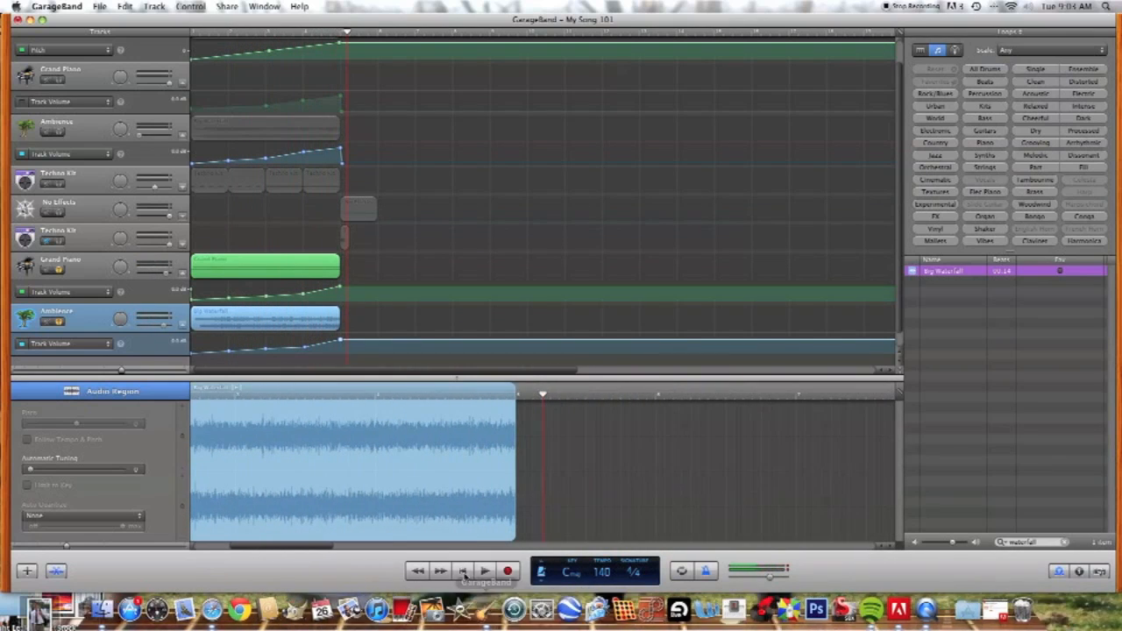
pyautogui.click(465, 571)
# Step: Create a new software instrument track and assign it the Techno Kit from the Drum Kits category
pyautogui.scroll(-2, 391, 318)
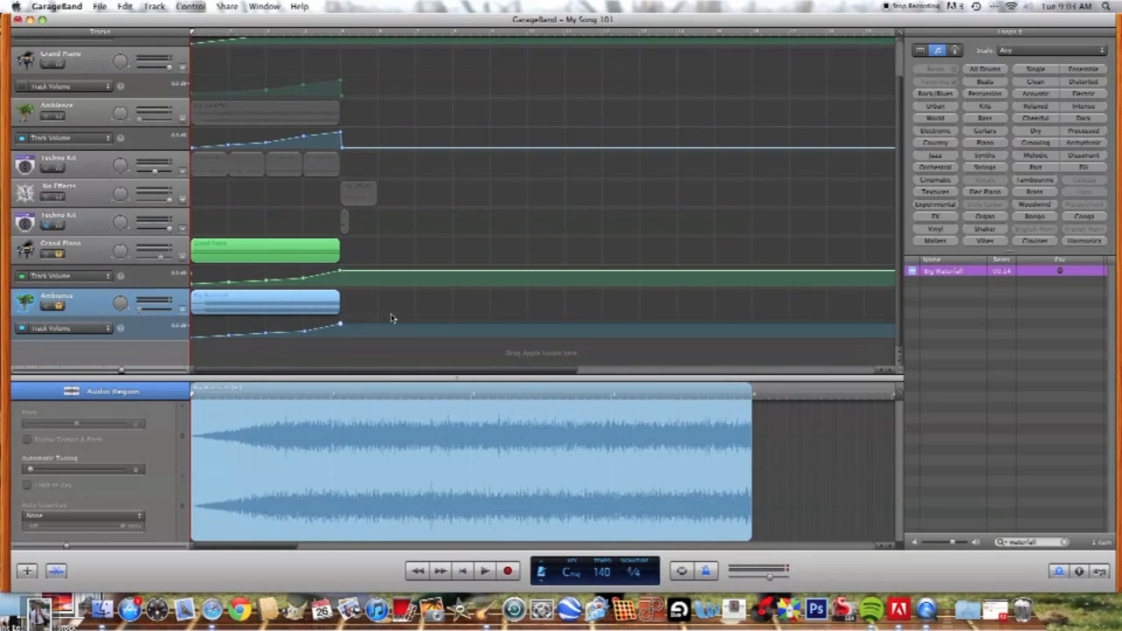
pyautogui.scroll(2, 405, 332)
pyautogui.scroll(-2, 400, 323)
pyautogui.click(26, 571)
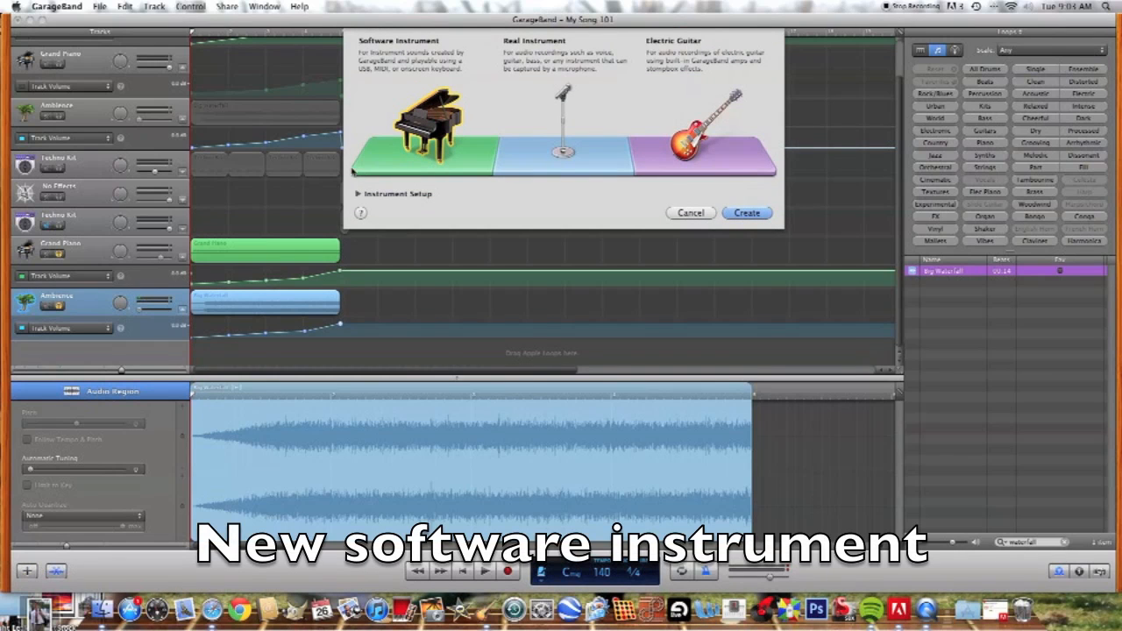
pyautogui.click(759, 214)
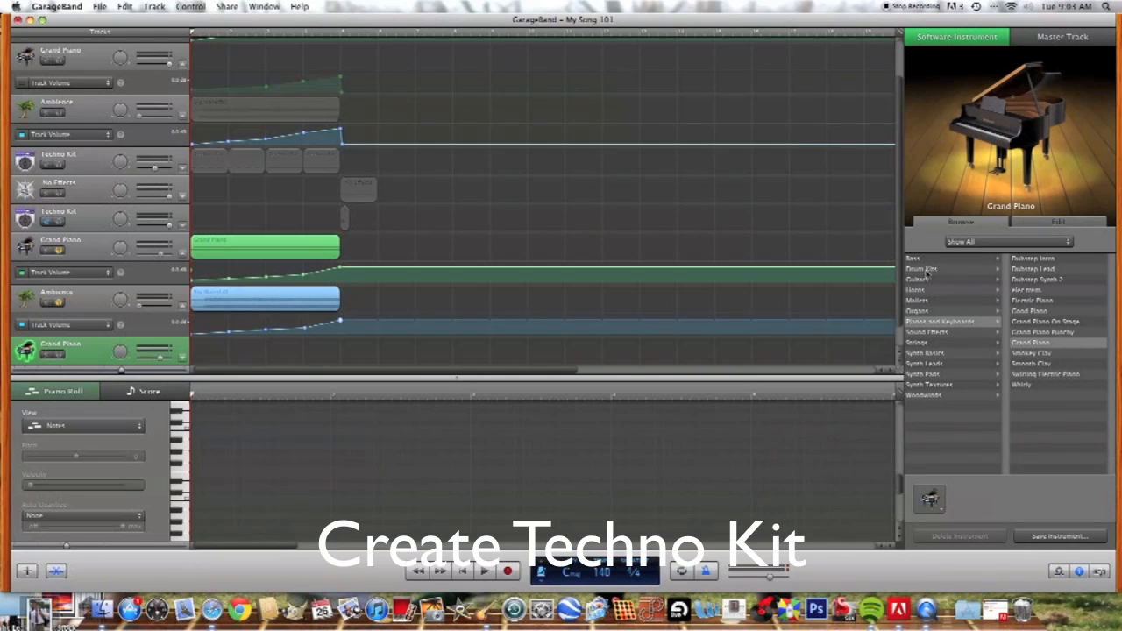
pyautogui.click(926, 270)
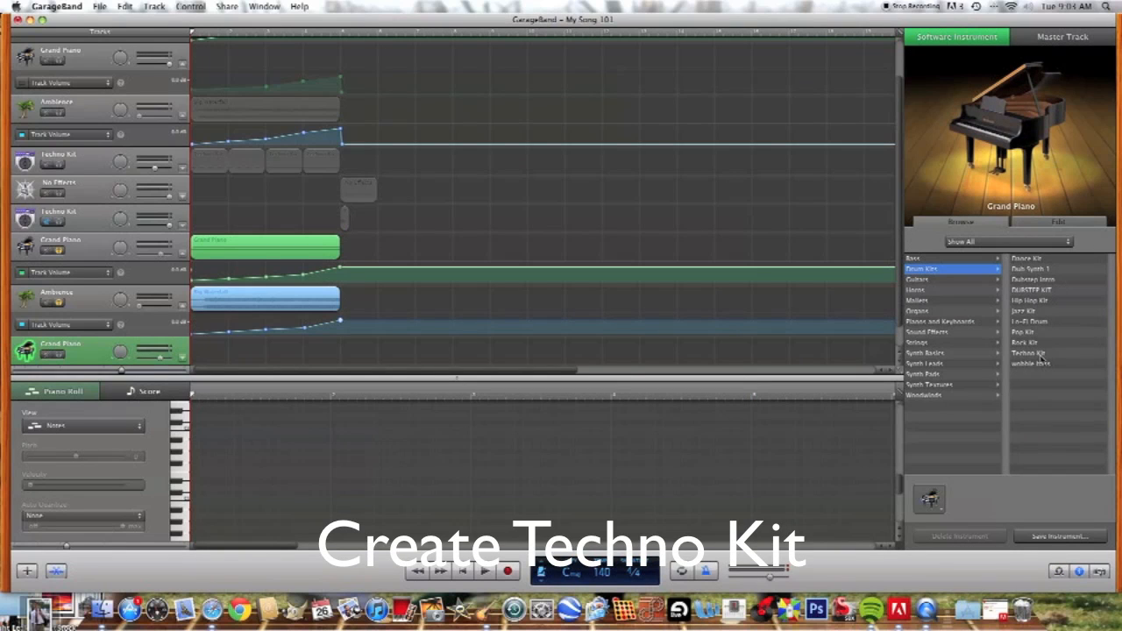
pyautogui.click(1039, 354)
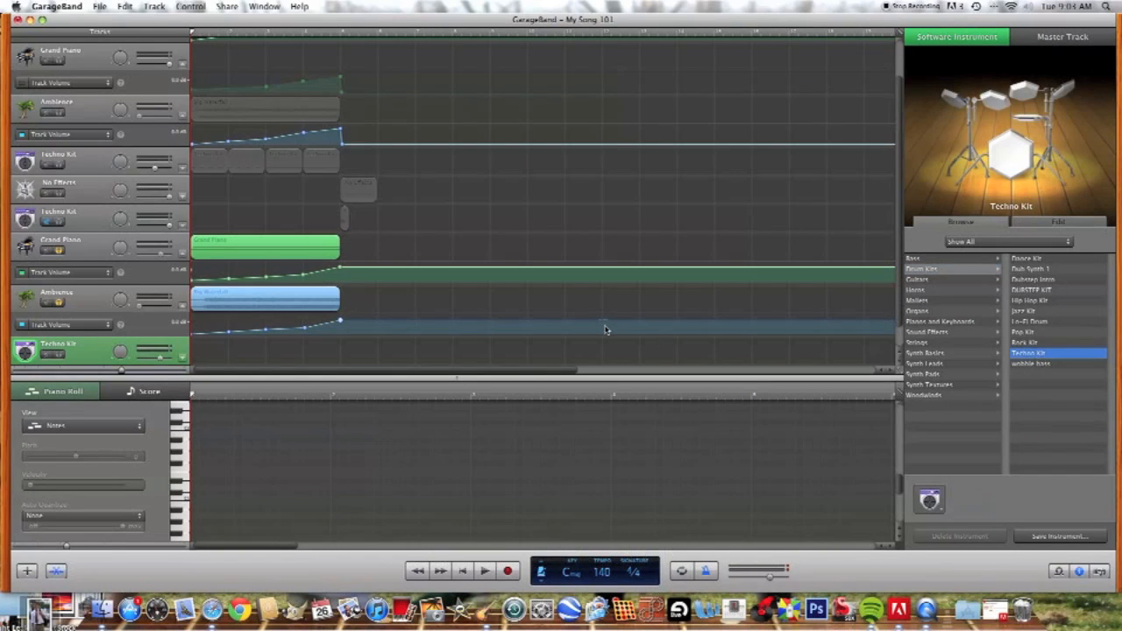
# Step: Create an empty one-bar region at bar 1 on the new Techno Kit track and solo that track
pyautogui.keyDown('super'); pyautogui.click(197, 351); pyautogui.keyUp('super')
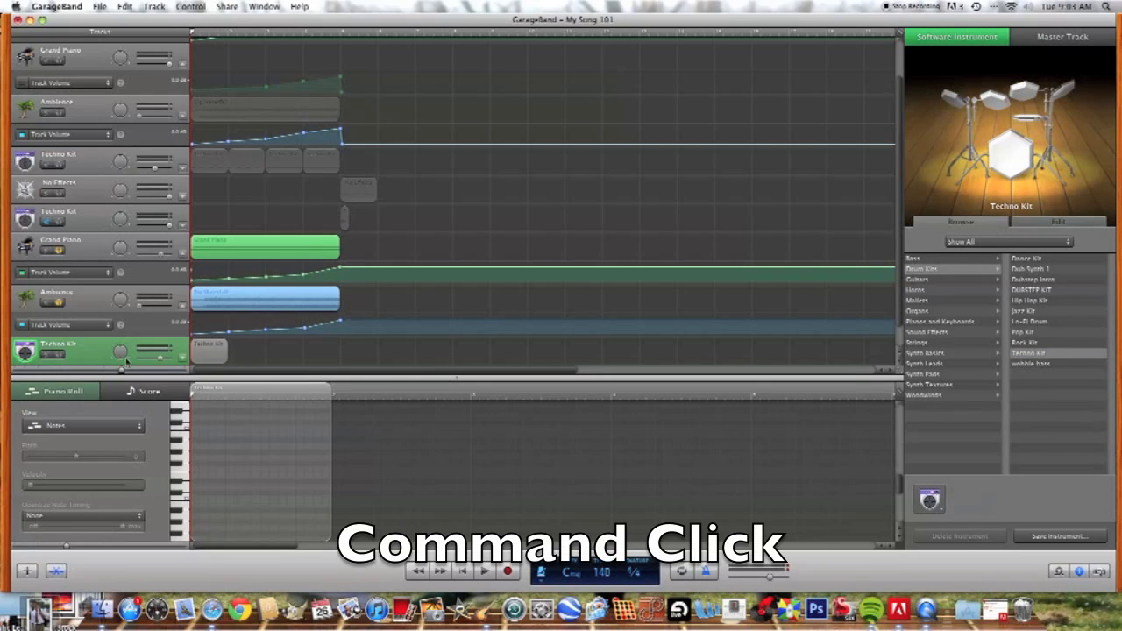
pyautogui.click(59, 355)
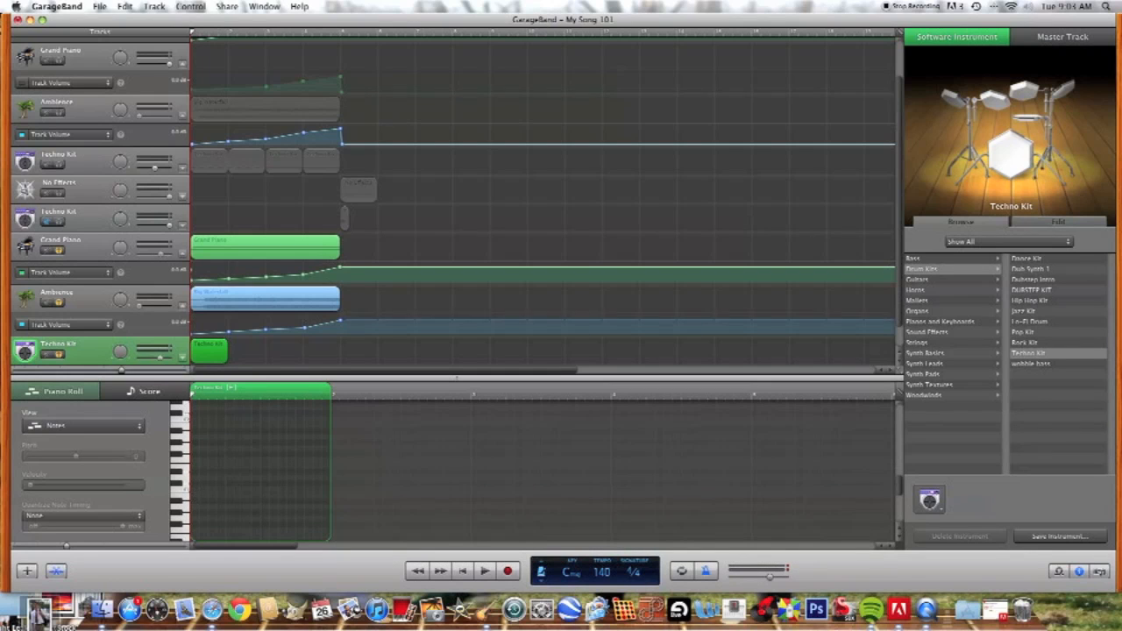
pyautogui.scroll(5, 219, 456)
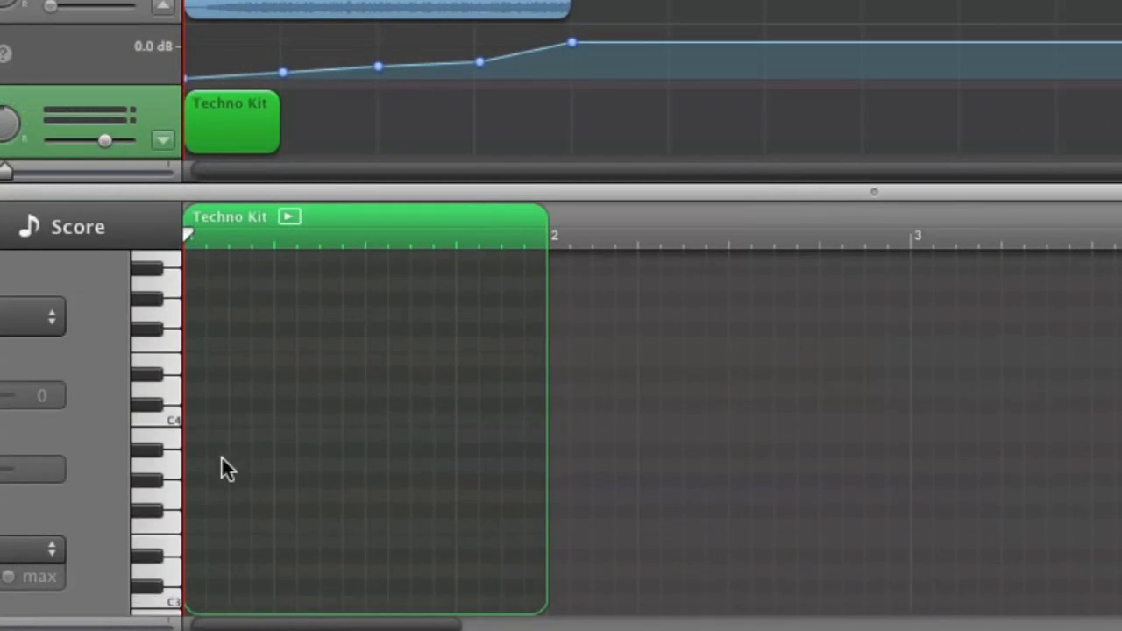
pyautogui.scroll(-4, 221, 457)
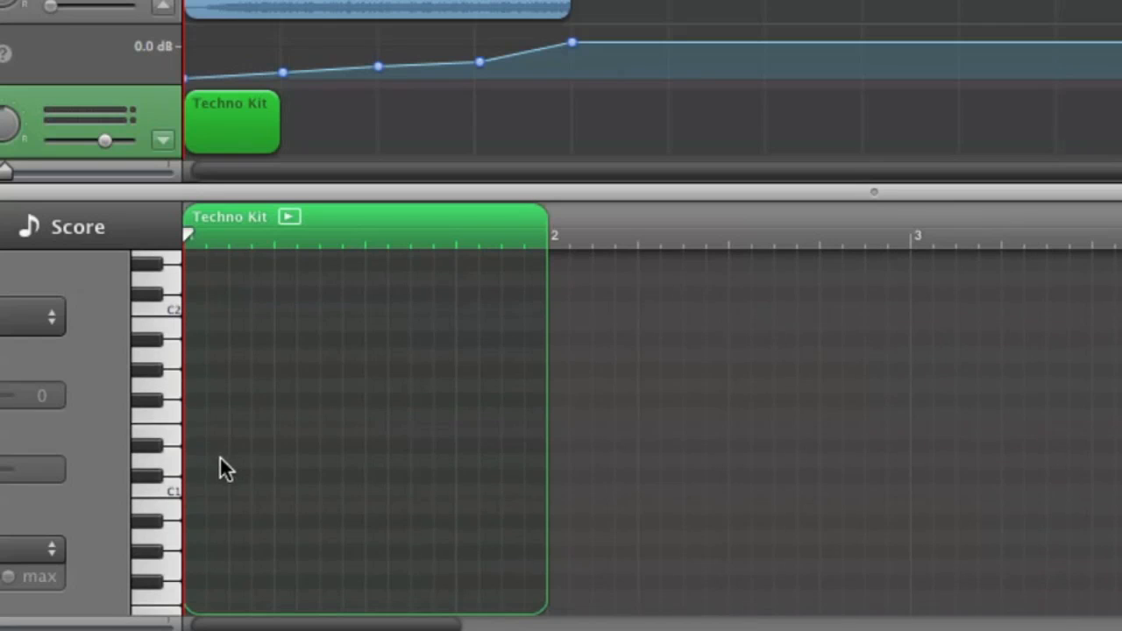
# Step: Fill bar 1 of the Techno Kit region with four one-beat notes on C1 and set their velocity to 127
pyautogui.keyDown('super'); pyautogui.click(188, 489); pyautogui.keyUp('super')
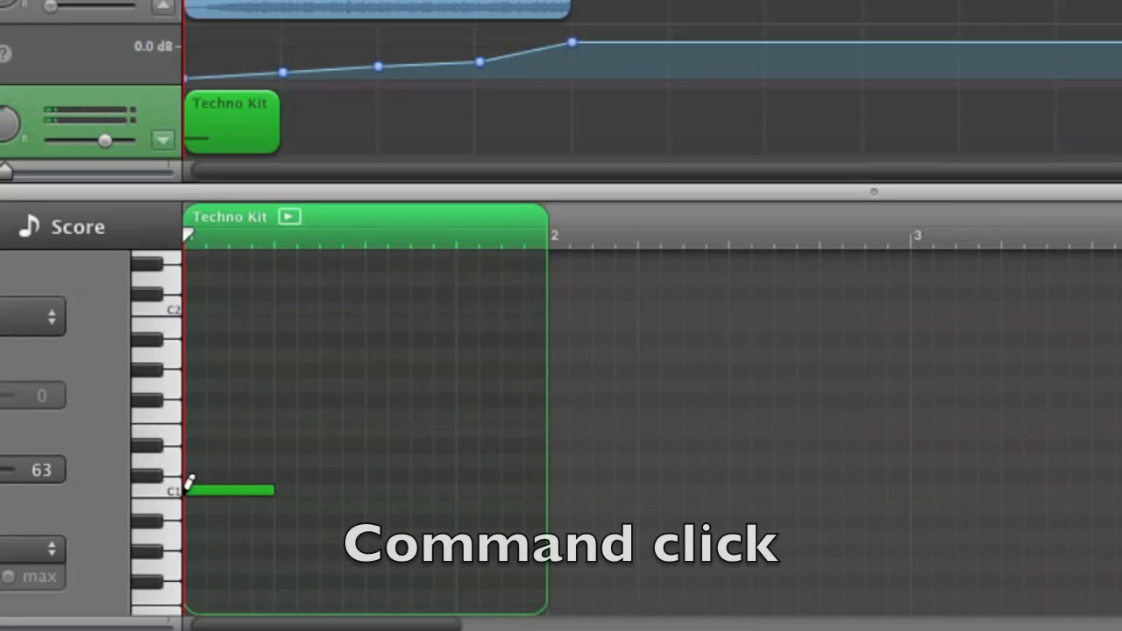
pyautogui.keyDown('super'); pyautogui.click(282, 489); pyautogui.keyUp('super')
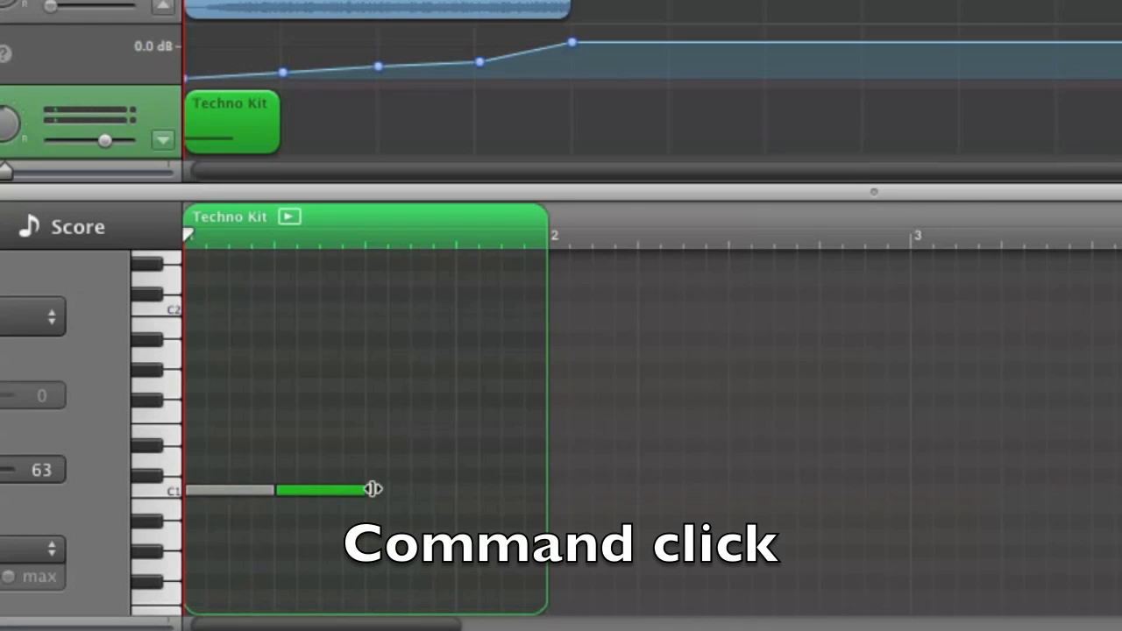
pyautogui.keyDown('super'); pyautogui.click(374, 488); pyautogui.keyUp('super')
pyautogui.keyDown('super'); pyautogui.click(461, 488); pyautogui.keyUp('super')
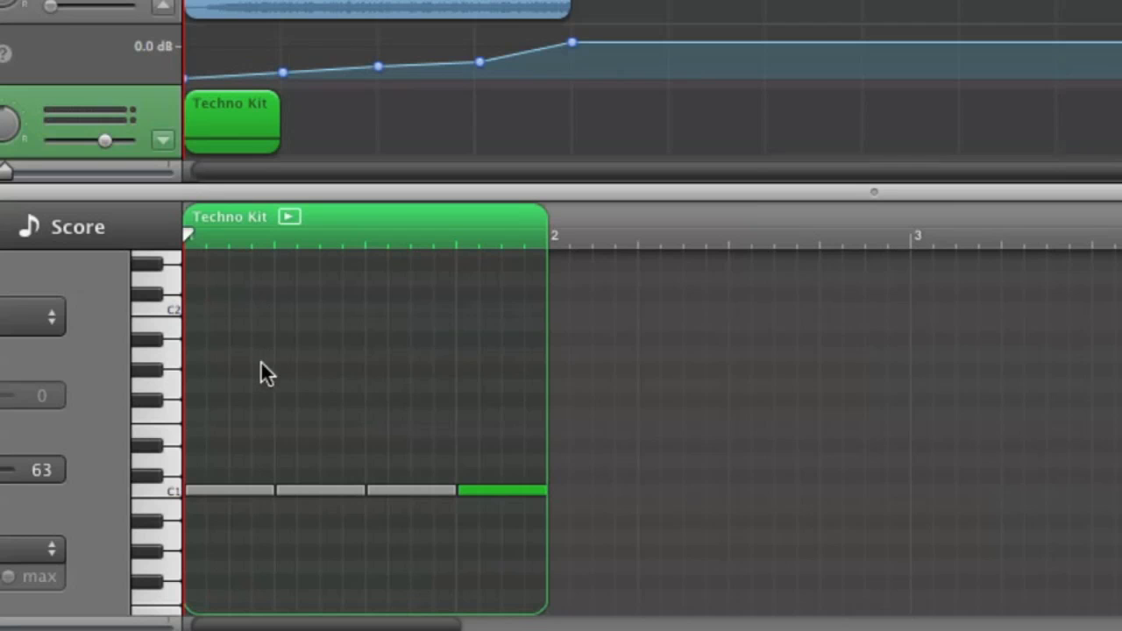
pyautogui.moveTo(228, 426); pyautogui.dragTo(510, 528)
pyautogui.moveTo(186, 468); pyautogui.dragTo(342, 481)
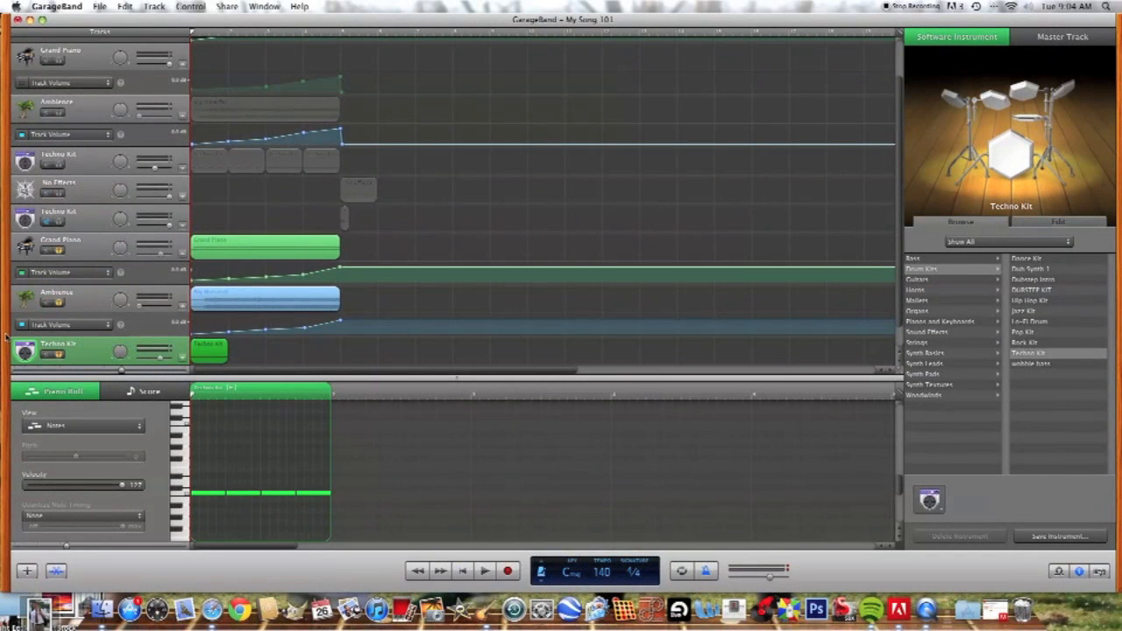
# Step: Unsolo the waterfall and Grand Piano buildup tracks and play the Techno Kit pattern on its own
pyautogui.click(57, 302)
pyautogui.click(57, 250)
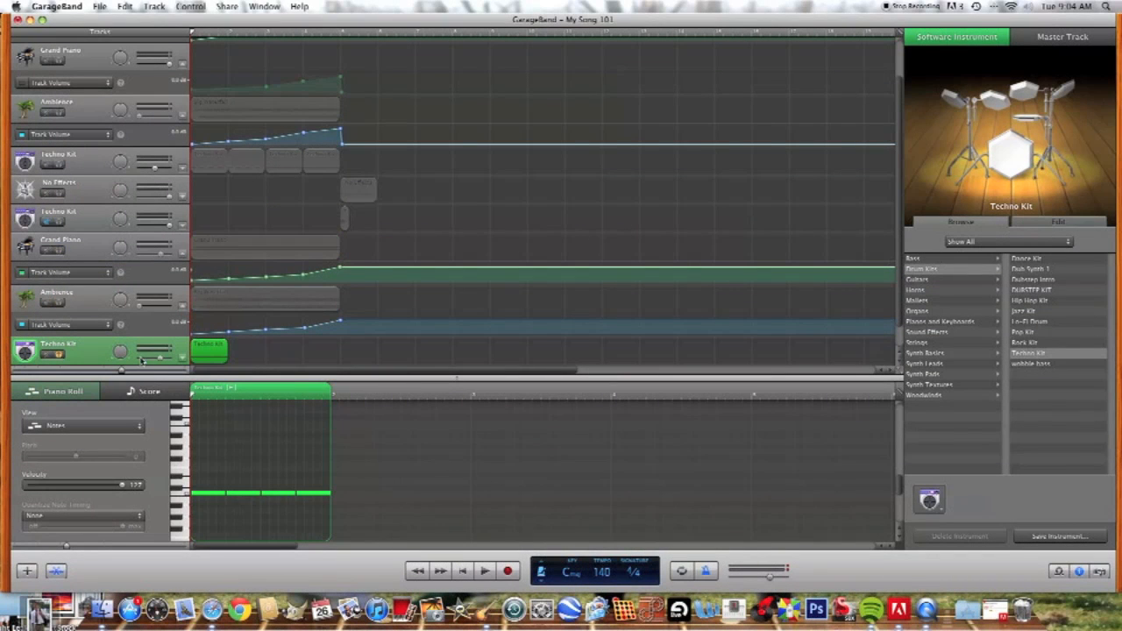
pyautogui.press('space')
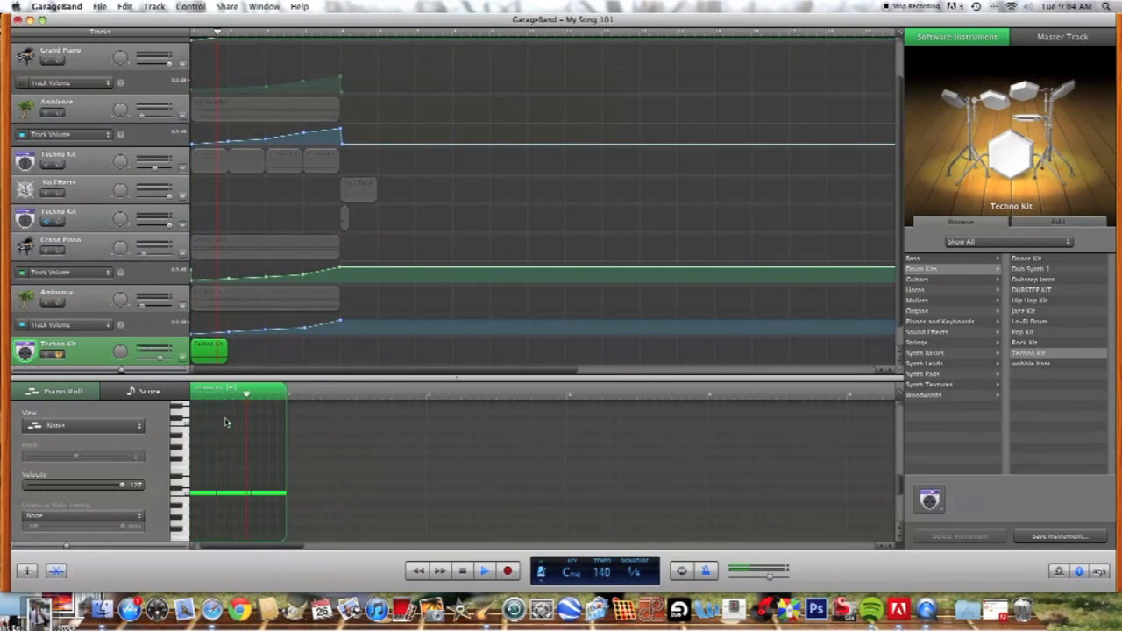
pyautogui.press('space')
# Step: Loop the Techno Kit region through bar 2 and create an empty one-bar region at bar 3
pyautogui.moveTo(227, 341); pyautogui.dragTo(266, 338)
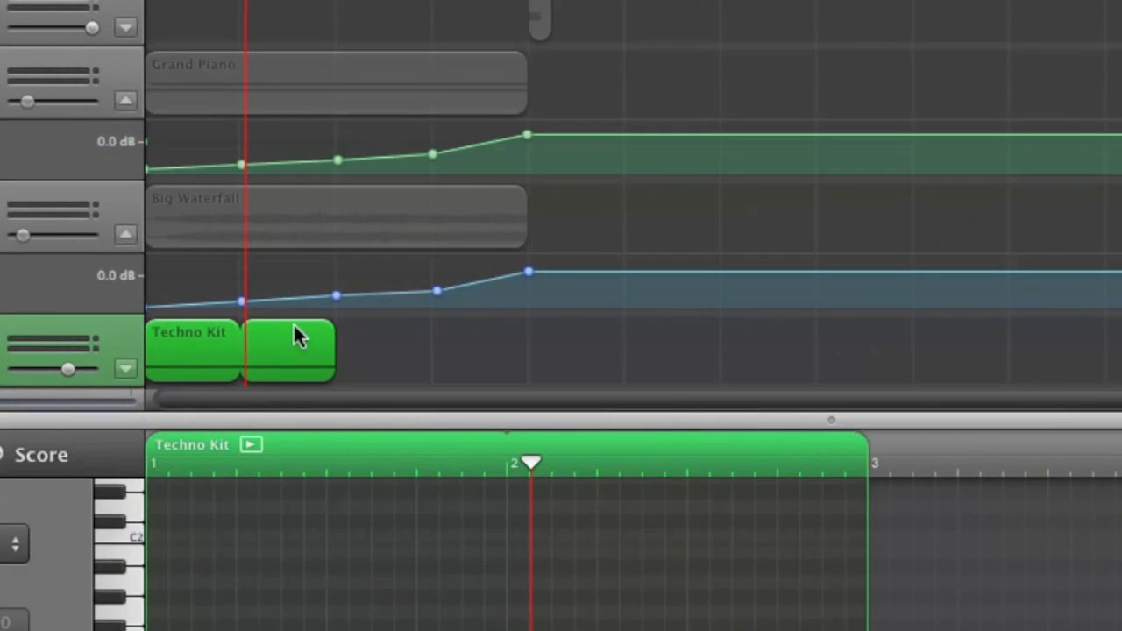
pyautogui.moveTo(333, 321)
pyautogui.mouseDown()
pyautogui.moveTo(235, 323)
pyautogui.moveTo(336, 321)
pyautogui.mouseUp()
pyautogui.keyDown('super'); pyautogui.click(342, 333); pyautogui.keyUp('super')
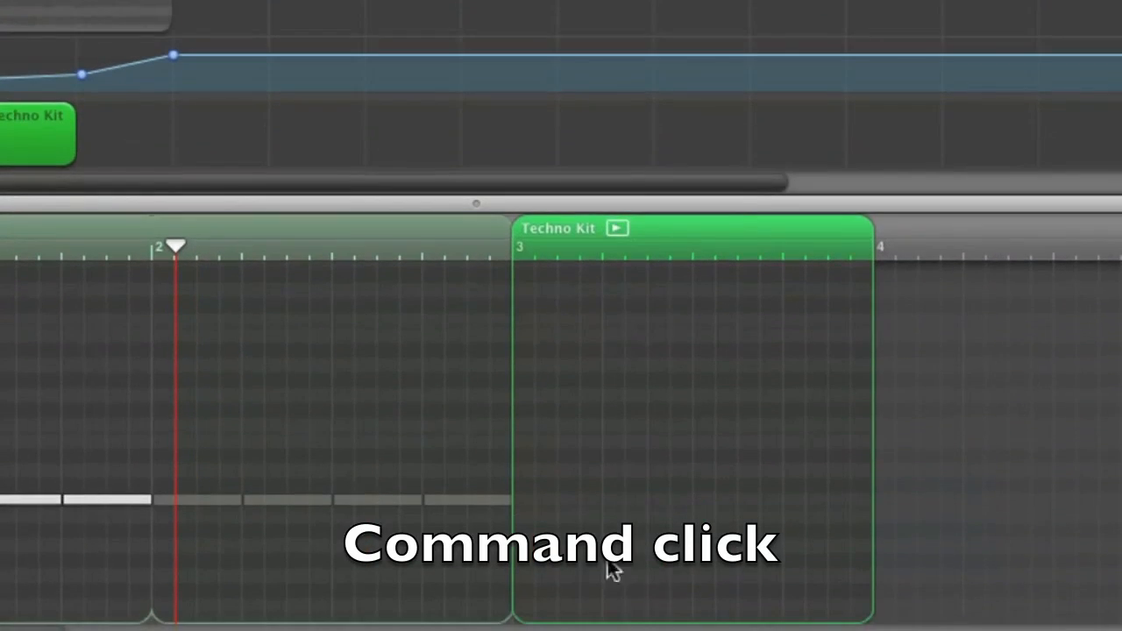
# Step: Draw a C1 note on each of the four beats of bar 3, shortening each to half a beat
pyautogui.keyDown('super'); pyautogui.click(526, 521); pyautogui.keyUp('super')
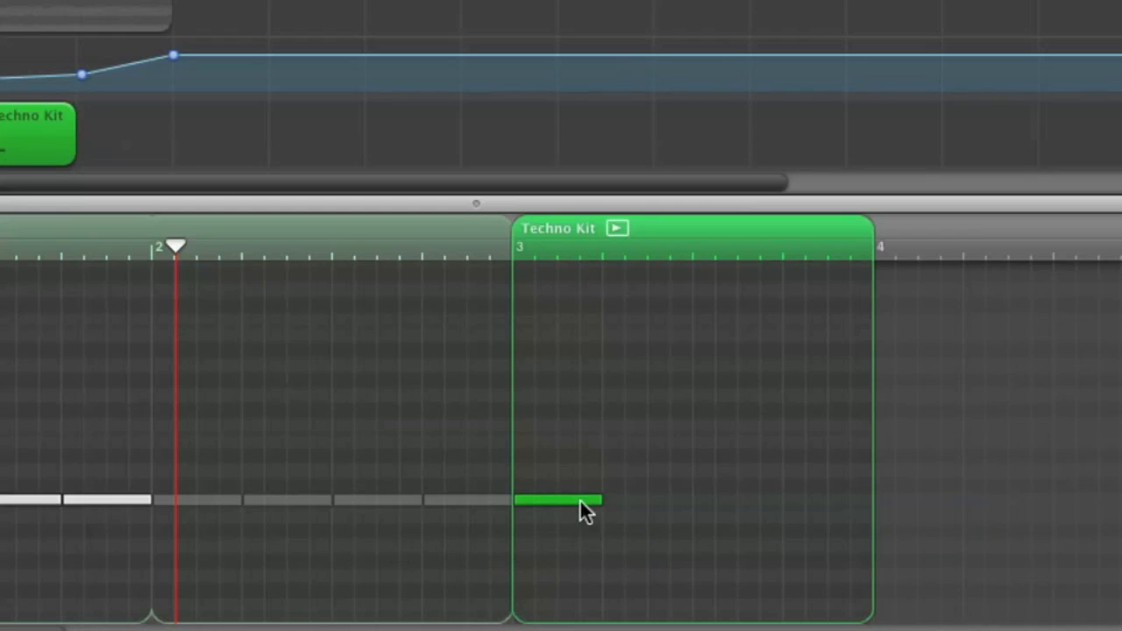
pyautogui.moveTo(602, 501); pyautogui.dragTo(567, 502)
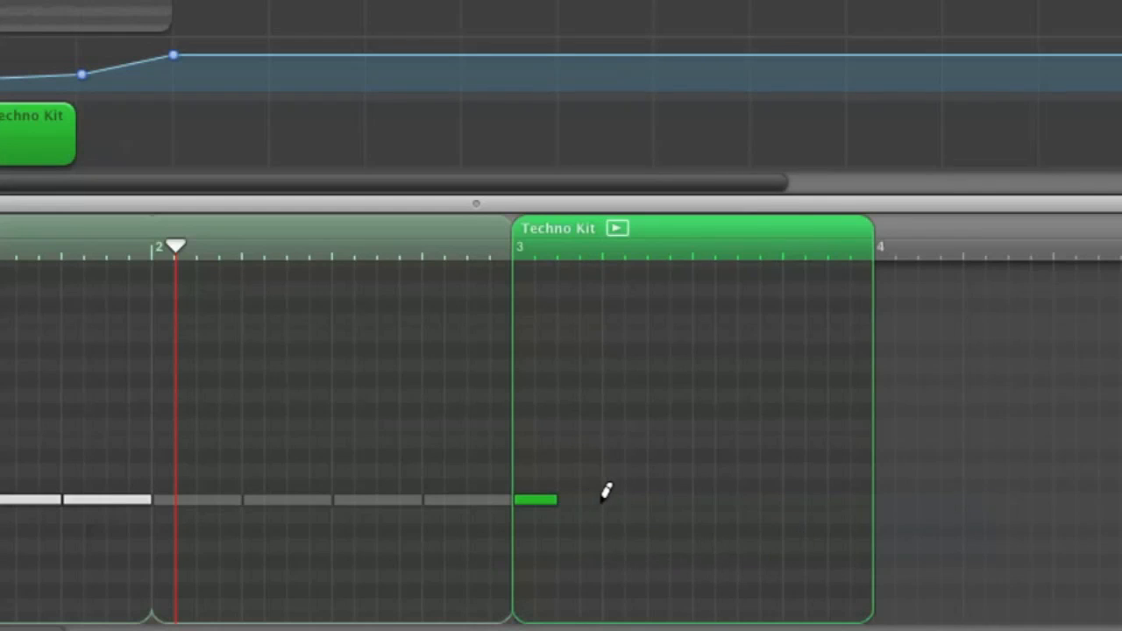
pyautogui.keyDown('super'); pyautogui.click(605, 500); pyautogui.keyUp('super')
pyautogui.moveTo(696, 501); pyautogui.dragTo(660, 502)
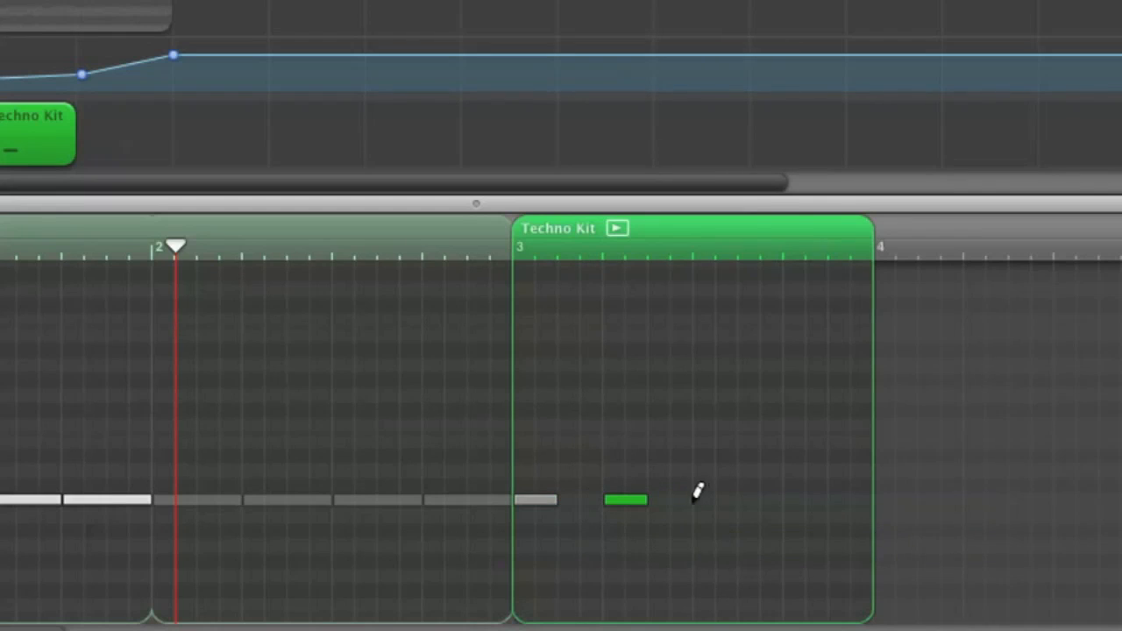
pyautogui.keyDown('super'); pyautogui.click(696, 499); pyautogui.keyUp('super')
pyautogui.moveTo(784, 501); pyautogui.dragTo(744, 500)
pyautogui.keyDown('super'); pyautogui.click(803, 498); pyautogui.keyUp('super')
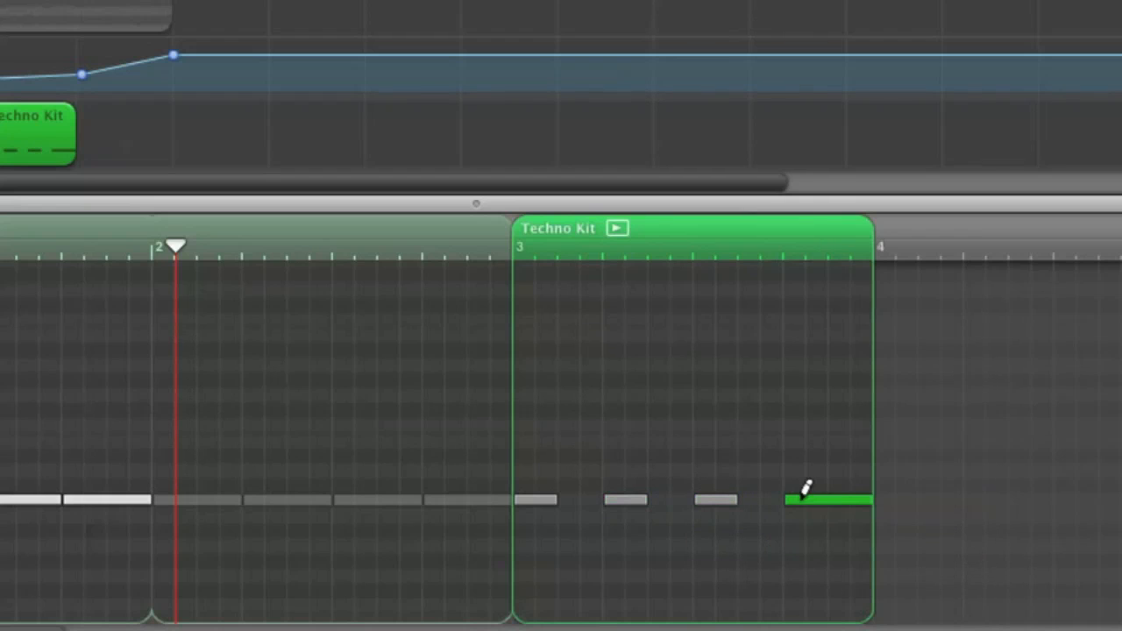
pyautogui.moveTo(874, 498); pyautogui.dragTo(829, 503)
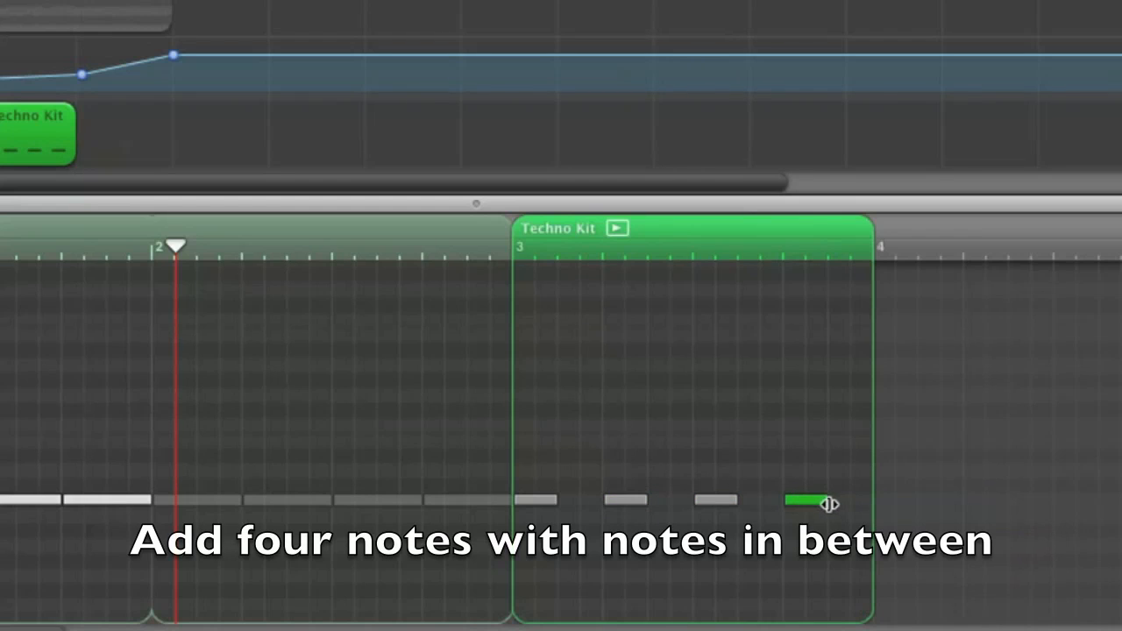
# Step: Add four extra notes below the C1 row in bar 3, each shortened to half a beat
pyautogui.keyDown('super'); pyautogui.click(591, 534); pyautogui.keyUp('super')
pyautogui.moveTo(669, 533); pyautogui.dragTo(624, 533)
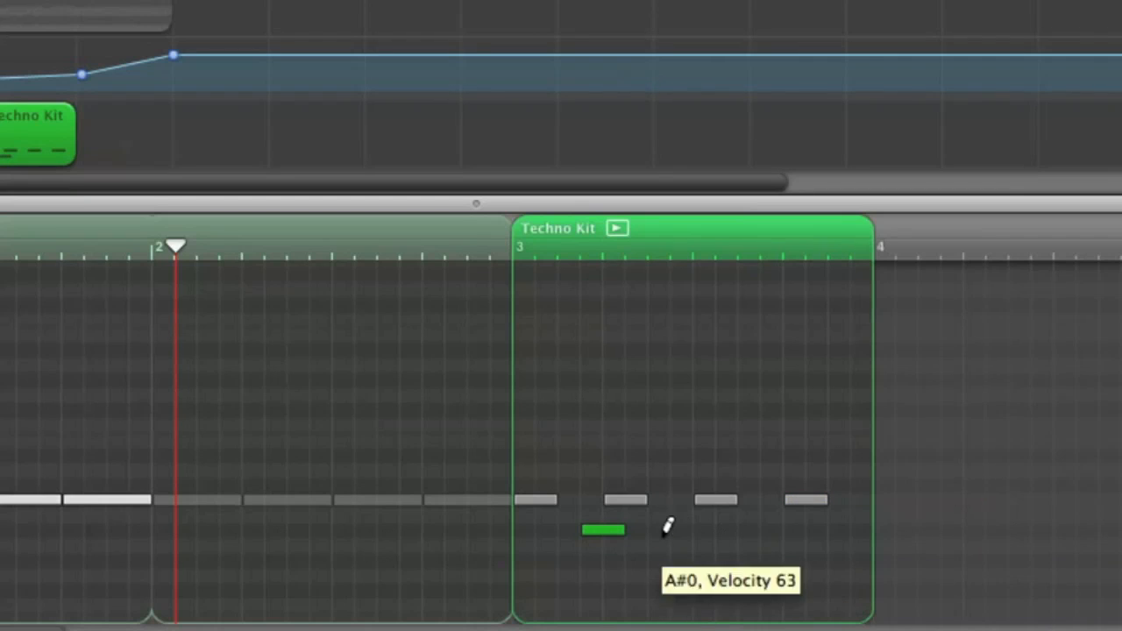
pyautogui.keyDown('super'); pyautogui.click(674, 531); pyautogui.keyUp('super')
pyautogui.moveTo(760, 532); pyautogui.dragTo(714, 531)
pyautogui.keyDown('super'); pyautogui.click(783, 529); pyautogui.keyUp('super')
pyautogui.moveTo(871, 529); pyautogui.dragTo(827, 529)
pyautogui.keyDown('super'); pyautogui.click(742, 574); pyautogui.keyUp('super')
pyautogui.moveTo(827, 575); pyautogui.dragTo(781, 574)
# Step: Move the four extra notes onto C1 so they fill the gaps between the beats of bar 3
pyautogui.keyDown('super'); pyautogui.click(579, 514); pyautogui.keyUp('super')
pyautogui.moveTo(589, 499); pyautogui.dragTo(584, 497)
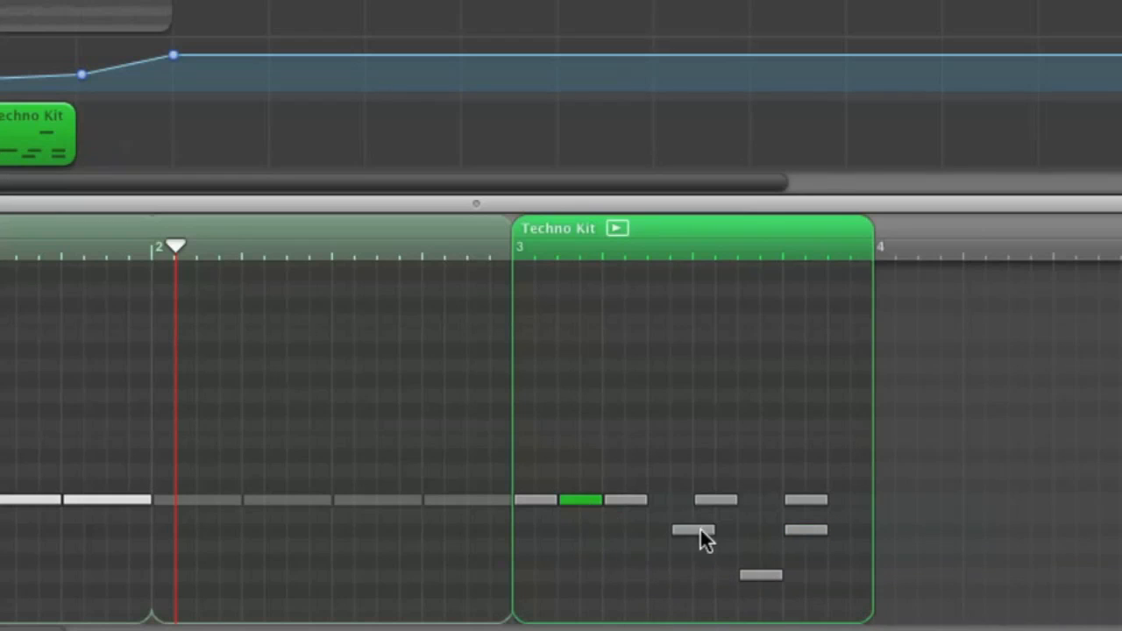
pyautogui.moveTo(695, 529); pyautogui.dragTo(676, 509)
pyautogui.moveTo(760, 576); pyautogui.dragTo(833, 504)
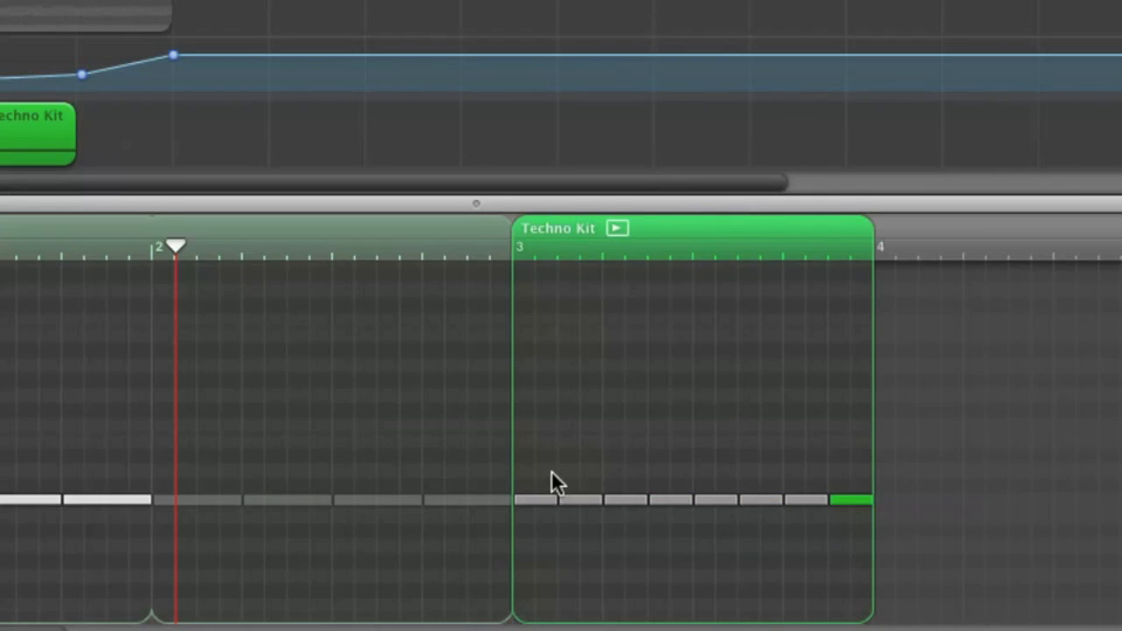
# Step: Set the velocity of all the bar 3 notes to 127 and play the drum pattern up to bar 4
pyautogui.moveTo(618, 524); pyautogui.dragTo(872, 528)
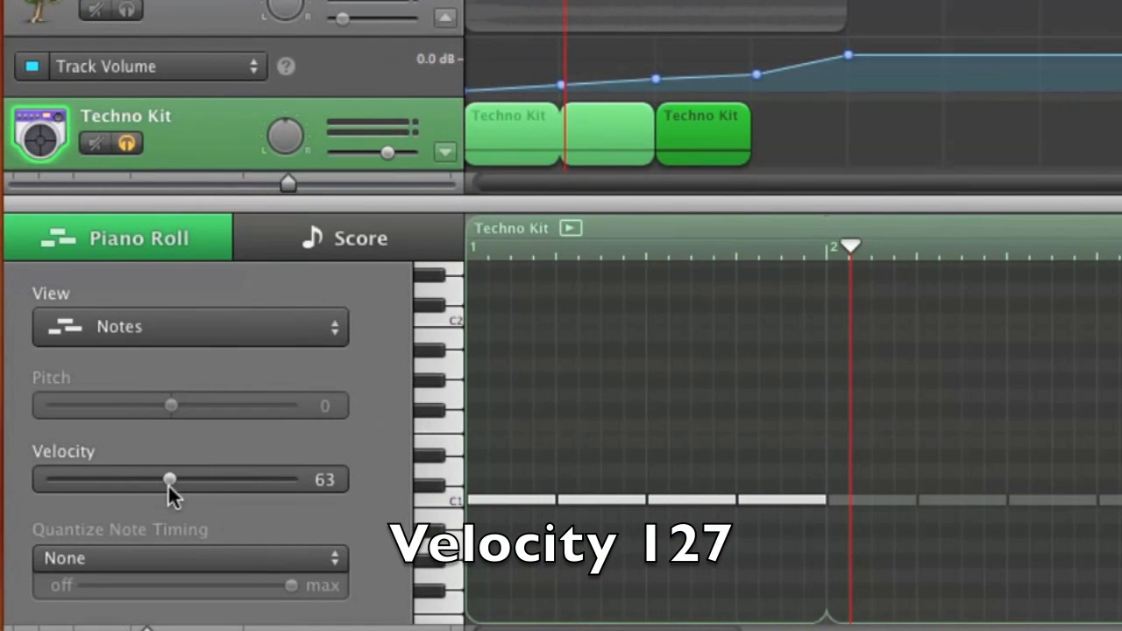
pyautogui.moveTo(279, 479); pyautogui.dragTo(320, 482)
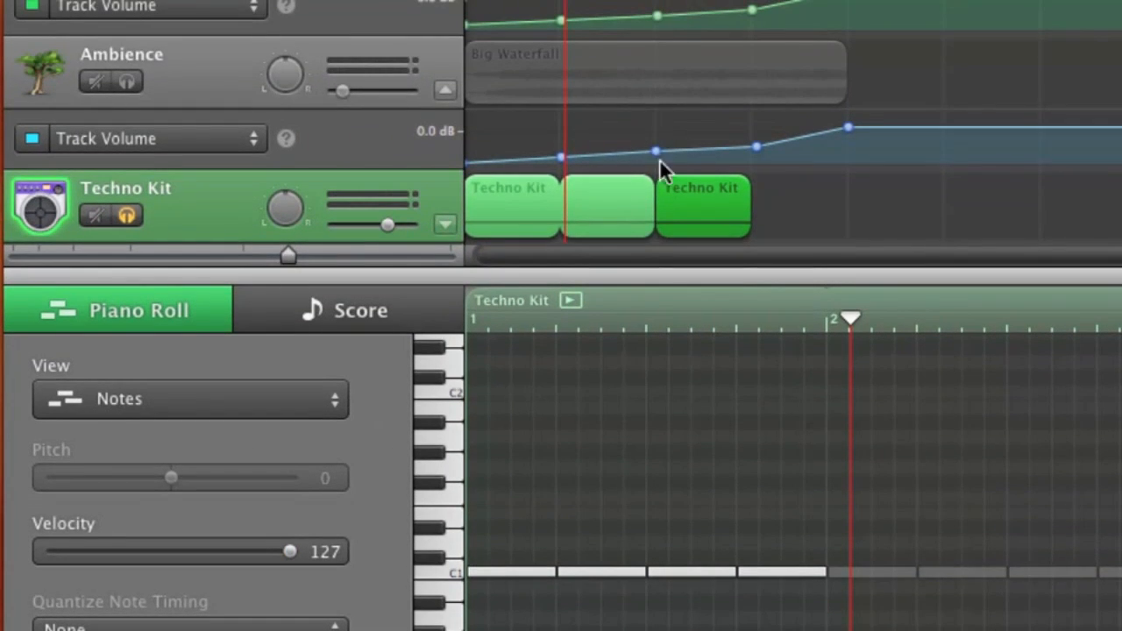
pyautogui.click(767, 182)
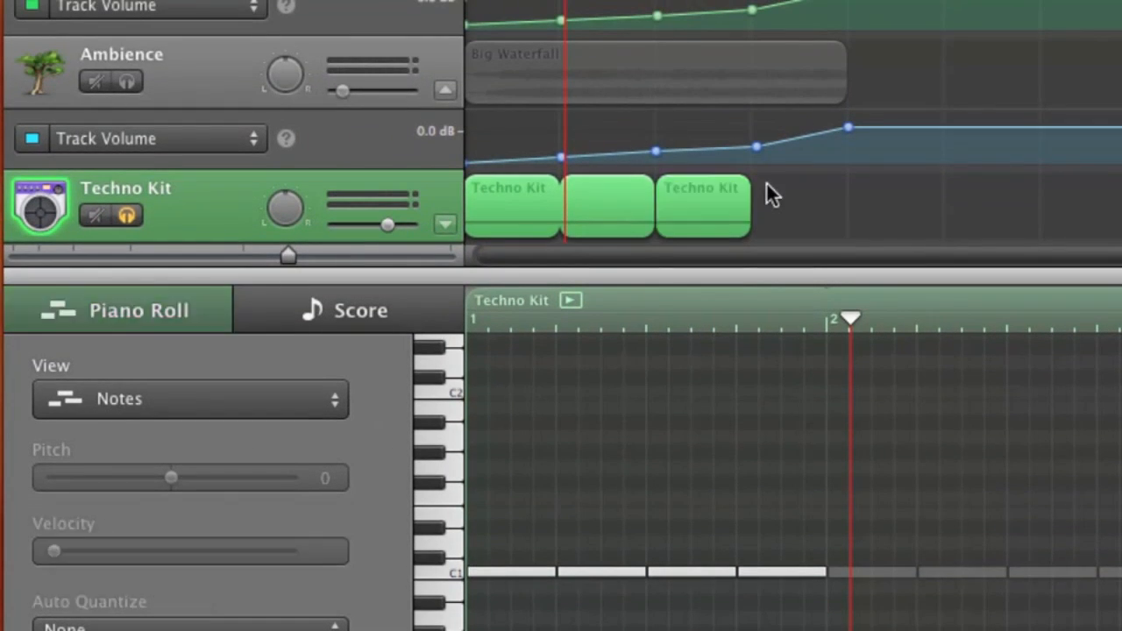
pyautogui.press('space')
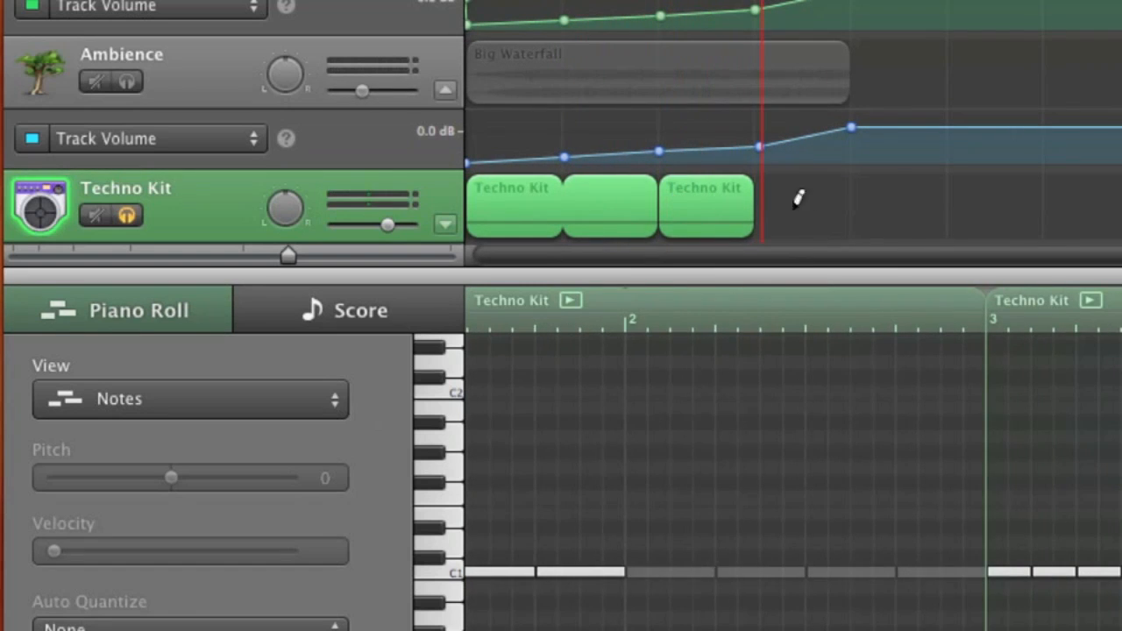
# Step: Create a one-bar Techno Kit region at bar 4 and fill every grid space on C1 with a short note
pyautogui.keyDown('super'); pyautogui.click(766, 200); pyautogui.keyUp('super')
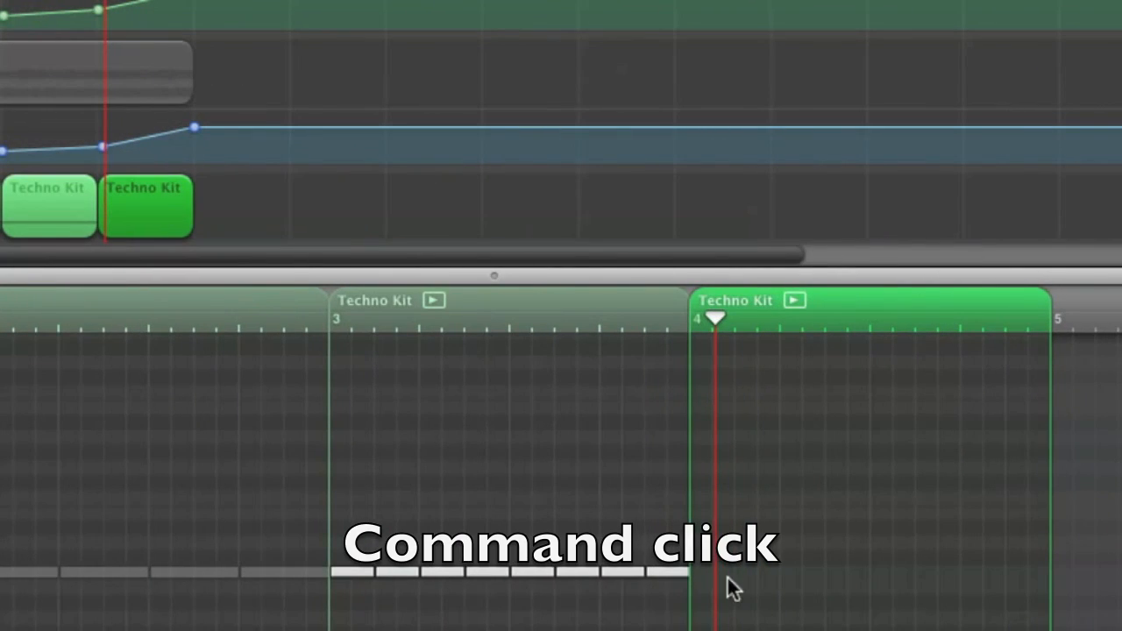
pyautogui.click(701, 566)
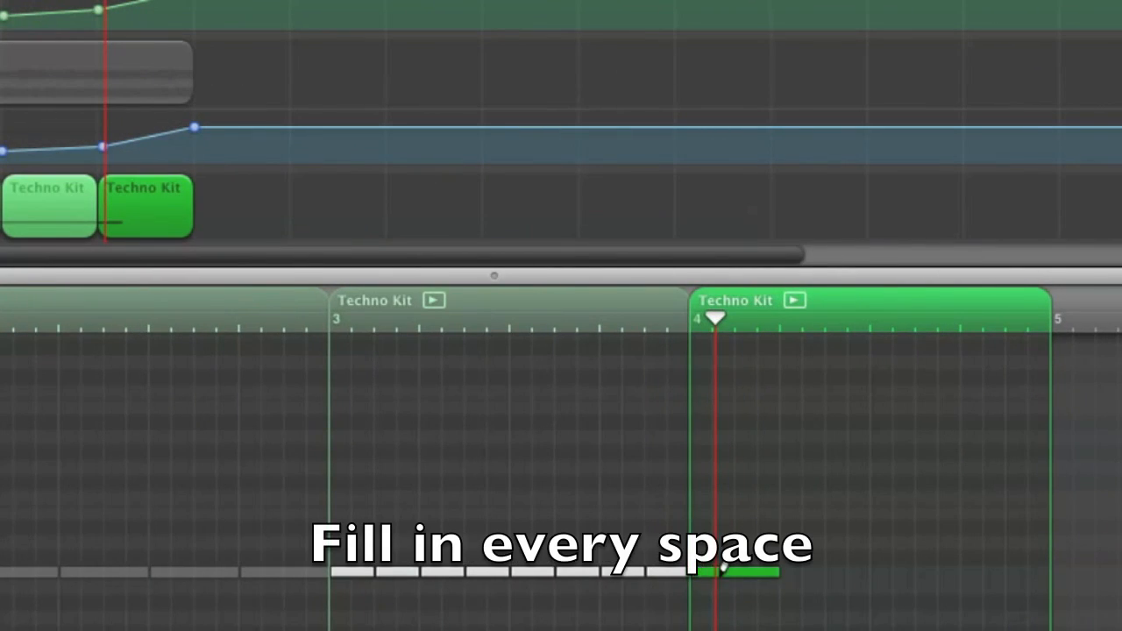
pyautogui.moveTo(741, 568); pyautogui.dragTo(1056, 569)
# Step: Set the velocity of all the notes in the bar 4 region to 127
pyautogui.moveTo(702, 569)
pyautogui.mouseDown()
pyautogui.moveTo(847, 599)
pyautogui.moveTo(1059, 601)
pyautogui.moveTo(1062, 592)
pyautogui.mouseUp()
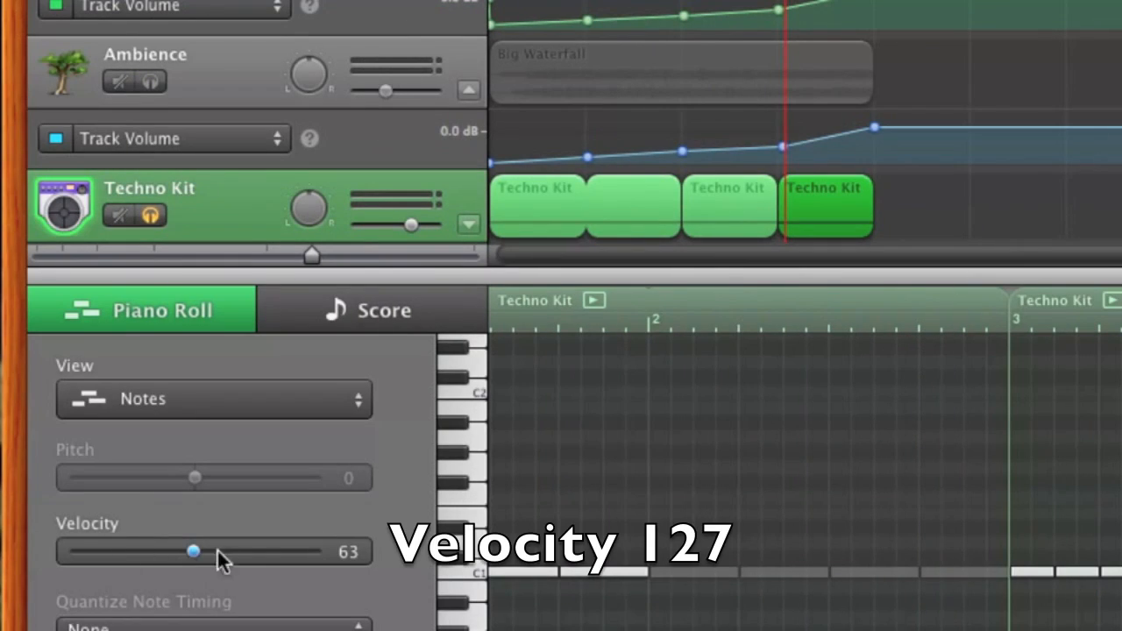
pyautogui.moveTo(220, 559); pyautogui.dragTo(408, 564)
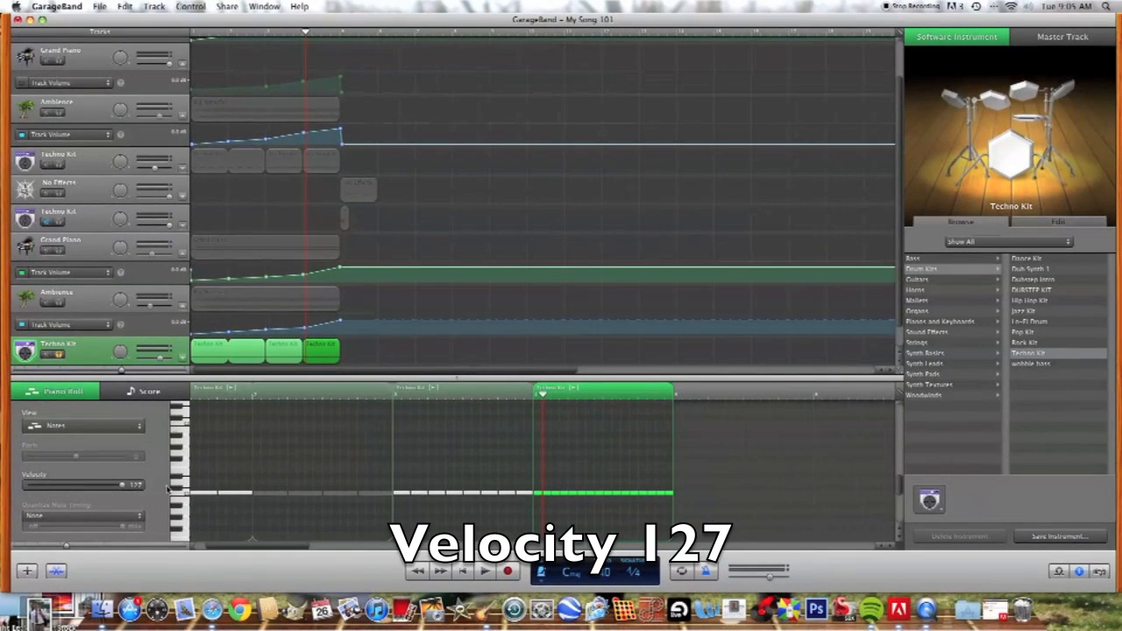
pyautogui.click(405, 402)
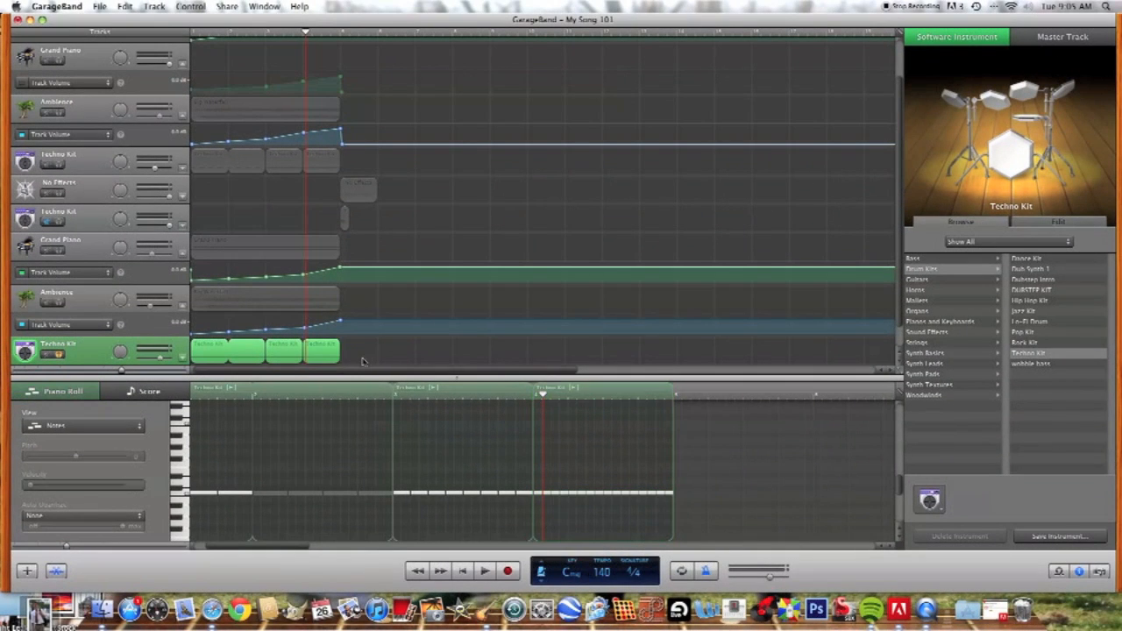
# Step: Solo the waterfall and Grand Piano buildup tracks with the Techno Kit and play the full buildup from the beginning
pyautogui.click(462, 572)
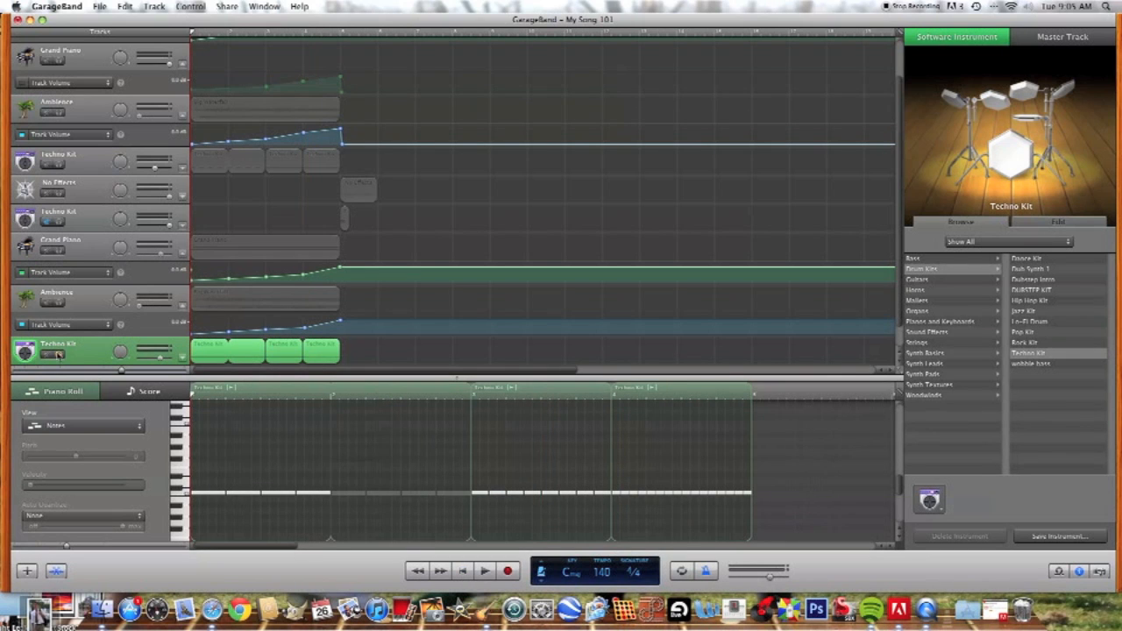
pyautogui.click(57, 301)
pyautogui.click(60, 252)
pyautogui.press('space')
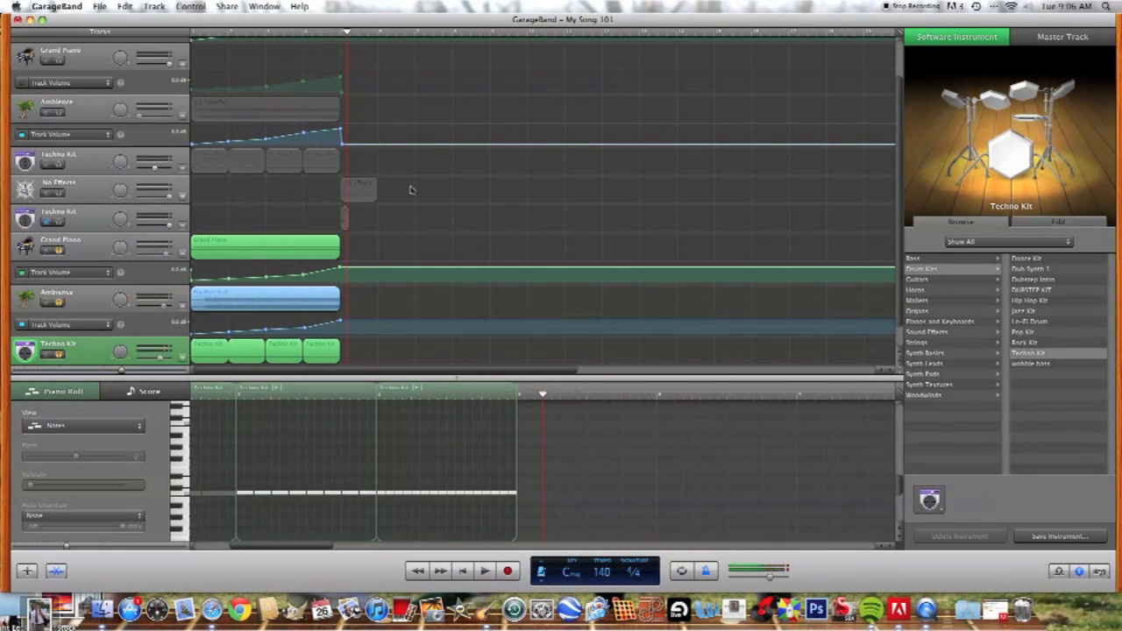
# Step: Add a new Real Instrument track below the Techno Kit track
pyautogui.scroll(-3, 407, 260)
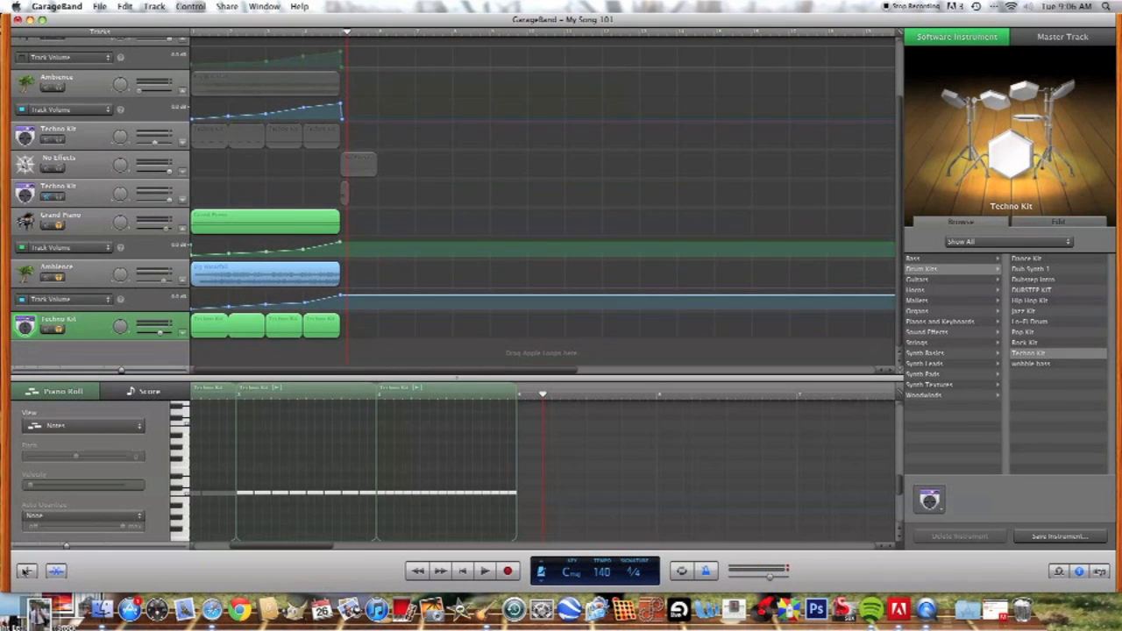
pyautogui.click(26, 571)
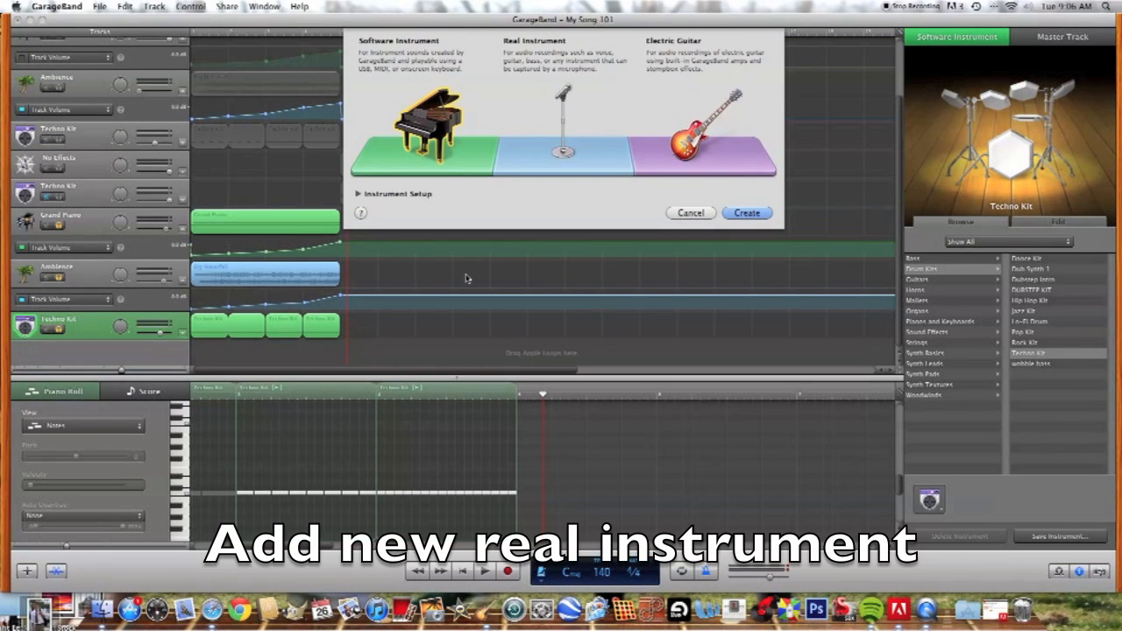
pyautogui.click(574, 151)
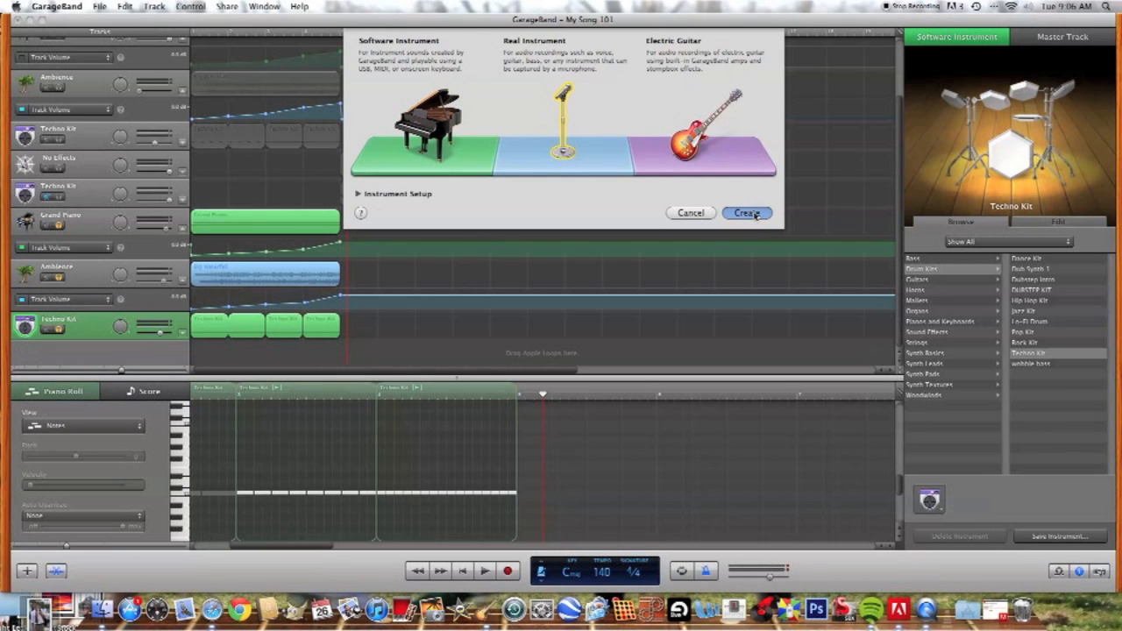
pyautogui.press('Return')
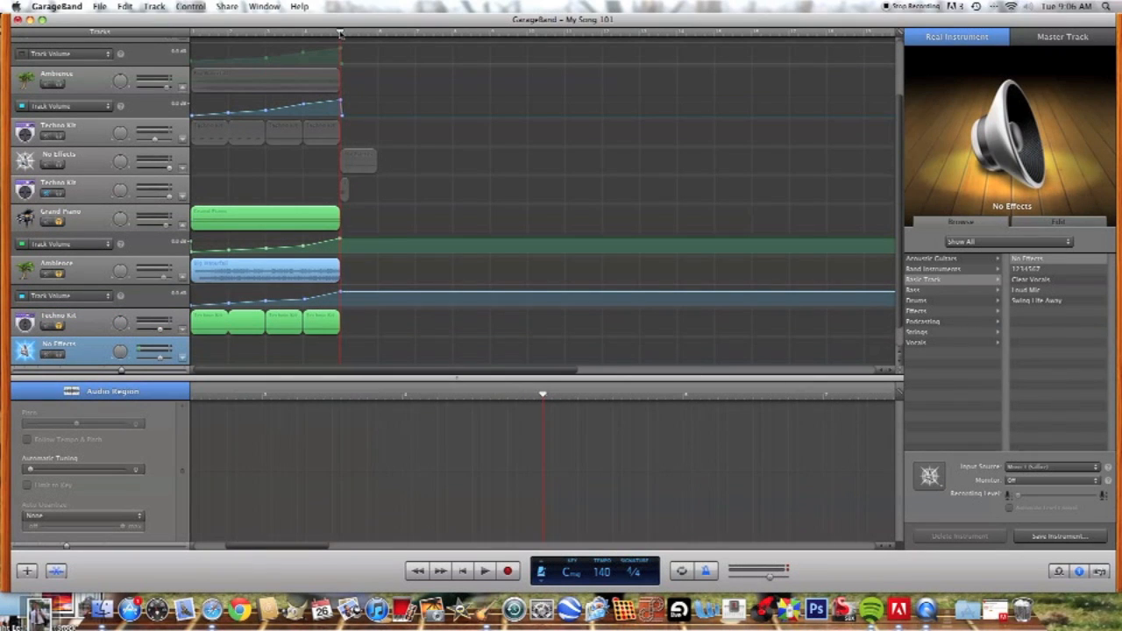
# Step: Move the voice recording at bar 5 from the old No Effects track to the new one and solo the new track
pyautogui.click(74, 167)
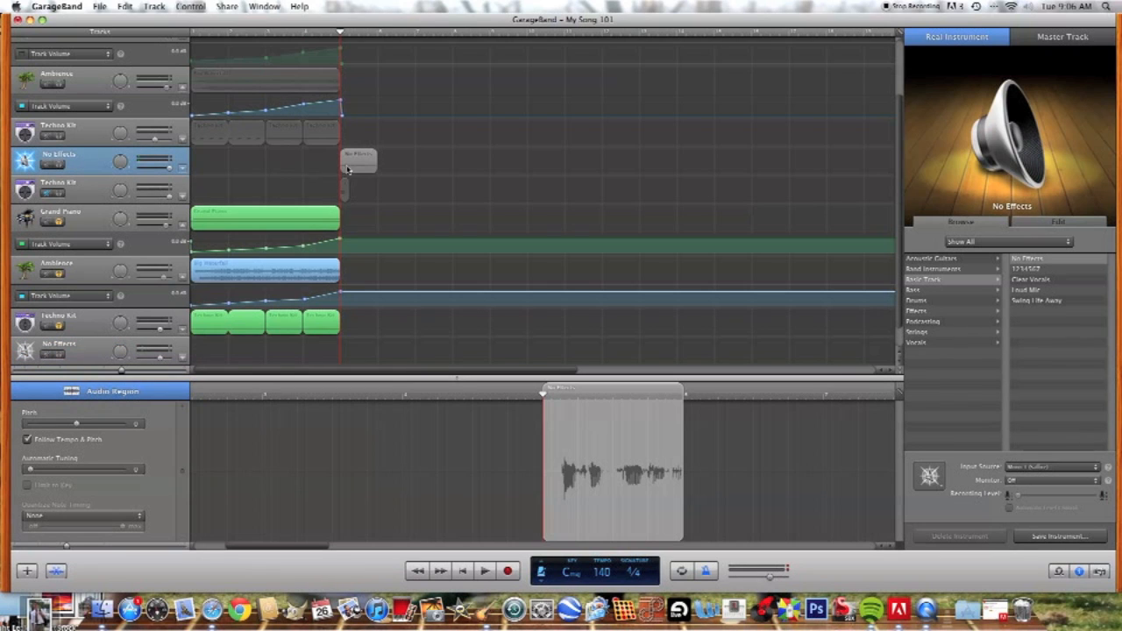
pyautogui.moveTo(359, 226); pyautogui.dragTo(359, 354)
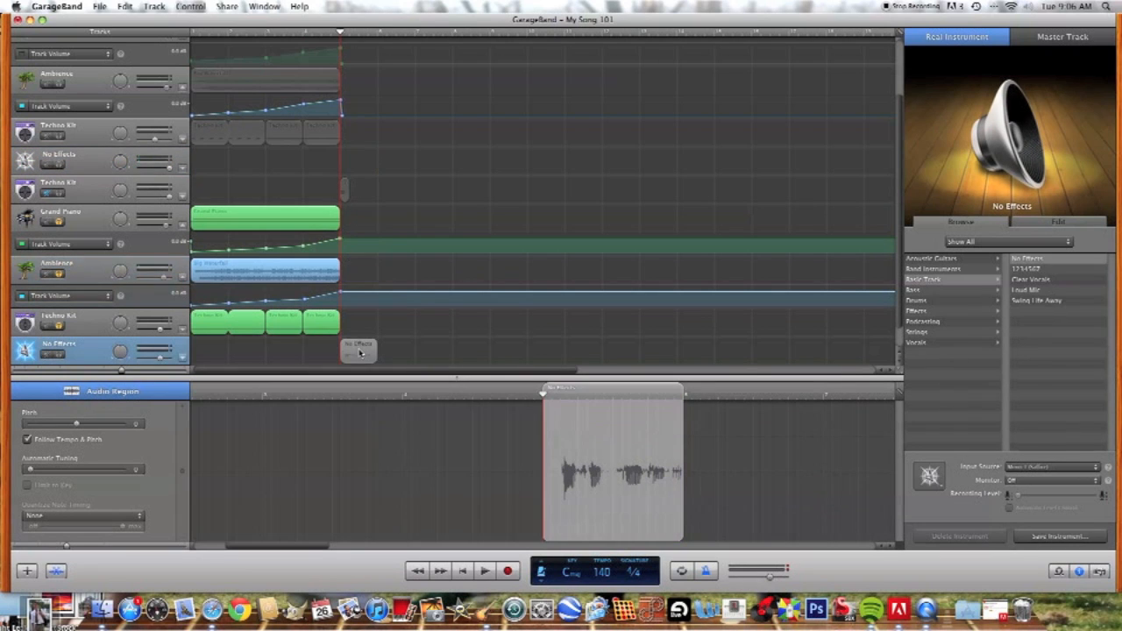
pyautogui.click(59, 355)
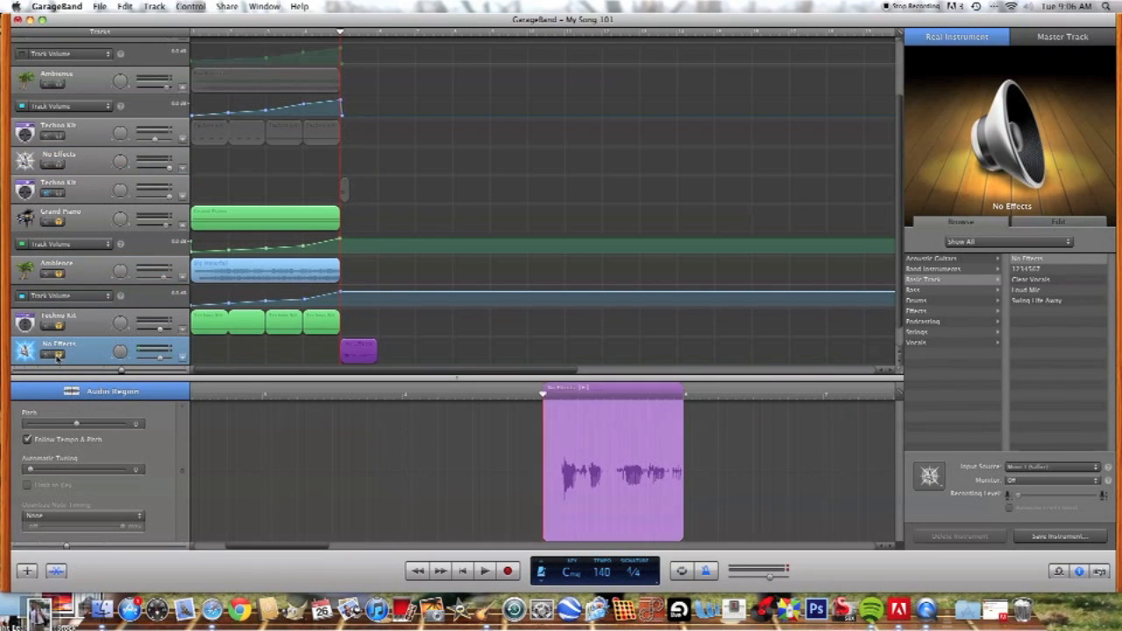
# Step: Play the end of the buildup through the voice recording at bar 5
pyautogui.press('space')
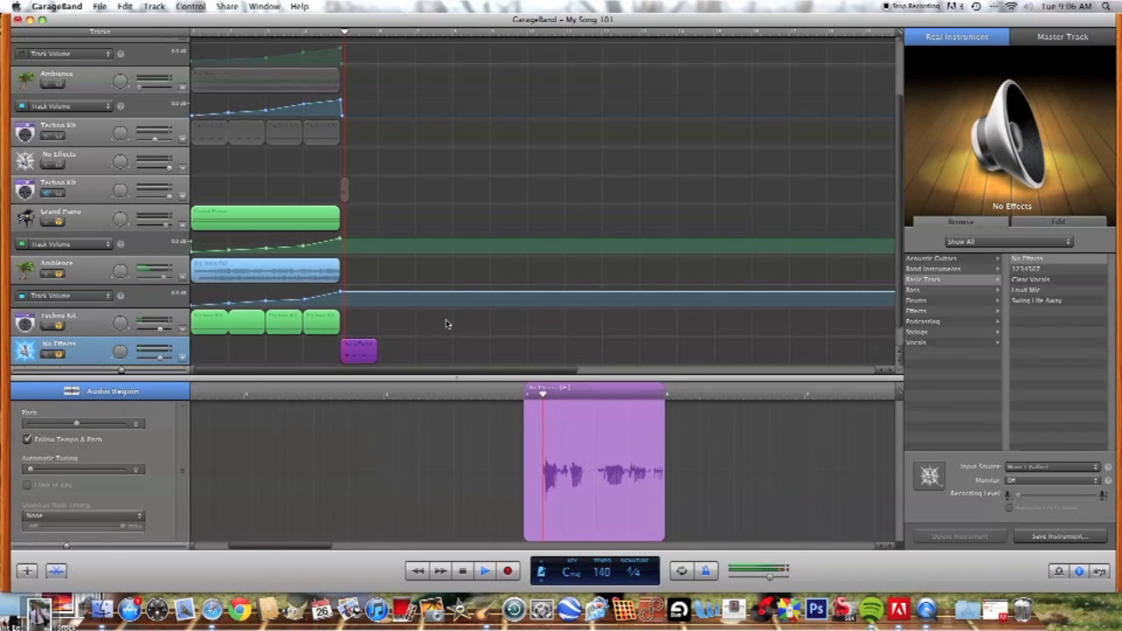
pyautogui.press('space')
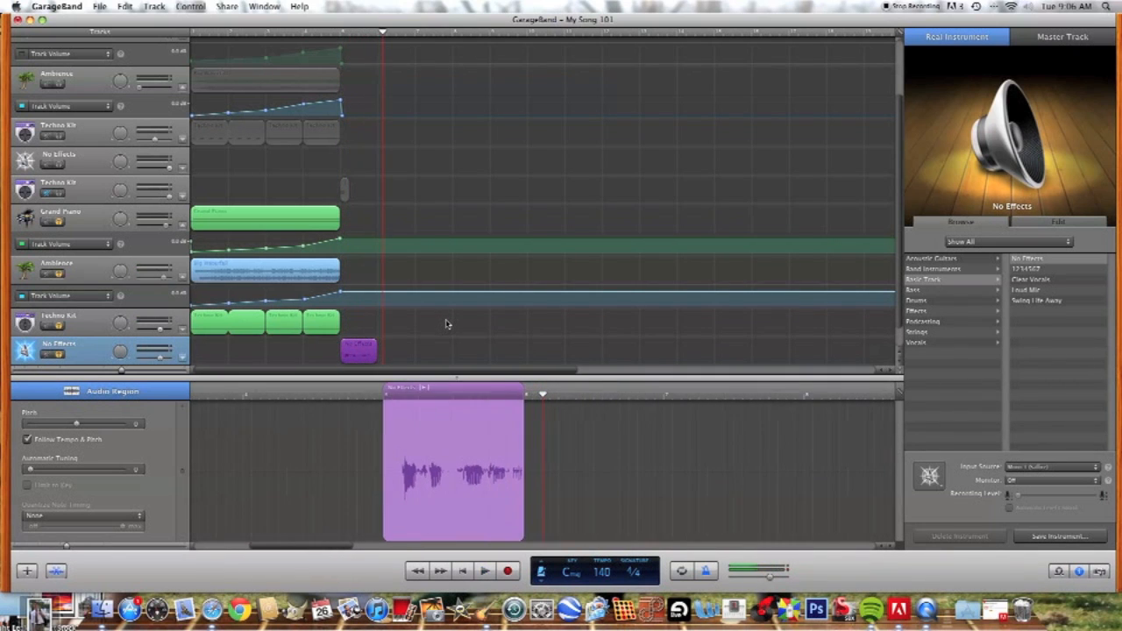
pyautogui.click(440, 348)
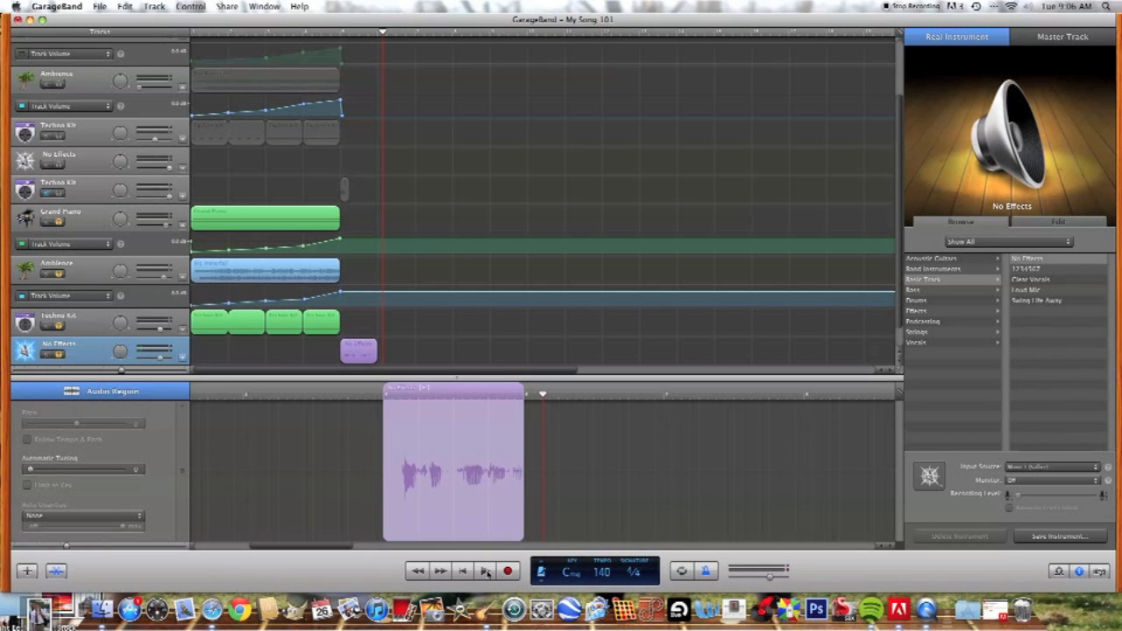
# Step: Record a few spoken words on the soloed No Effects track starting at bar 8
pyautogui.click(453, 34)
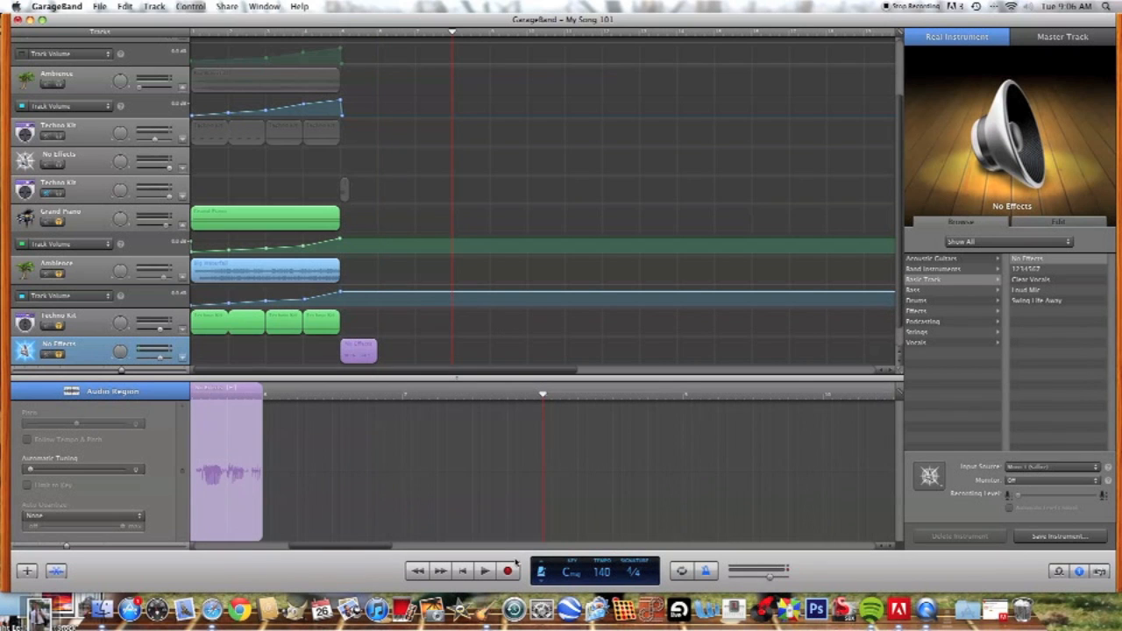
pyautogui.click(512, 575)
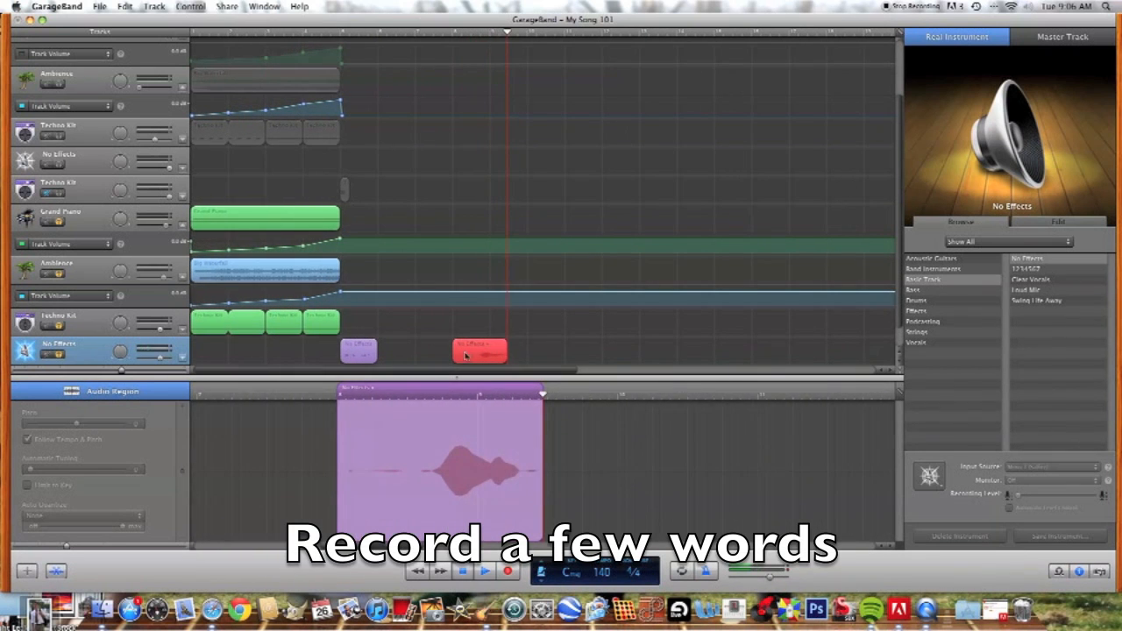
pyautogui.press('space')
# Step: Replace the old voice region at bar 5 with the new recording trimmed at its start, parking the old one on the upper Ambience track
pyautogui.moveTo(454, 361); pyautogui.dragTo(495, 362)
pyautogui.moveTo(356, 360); pyautogui.dragTo(411, 112)
pyautogui.moveTo(482, 353); pyautogui.dragTo(349, 353)
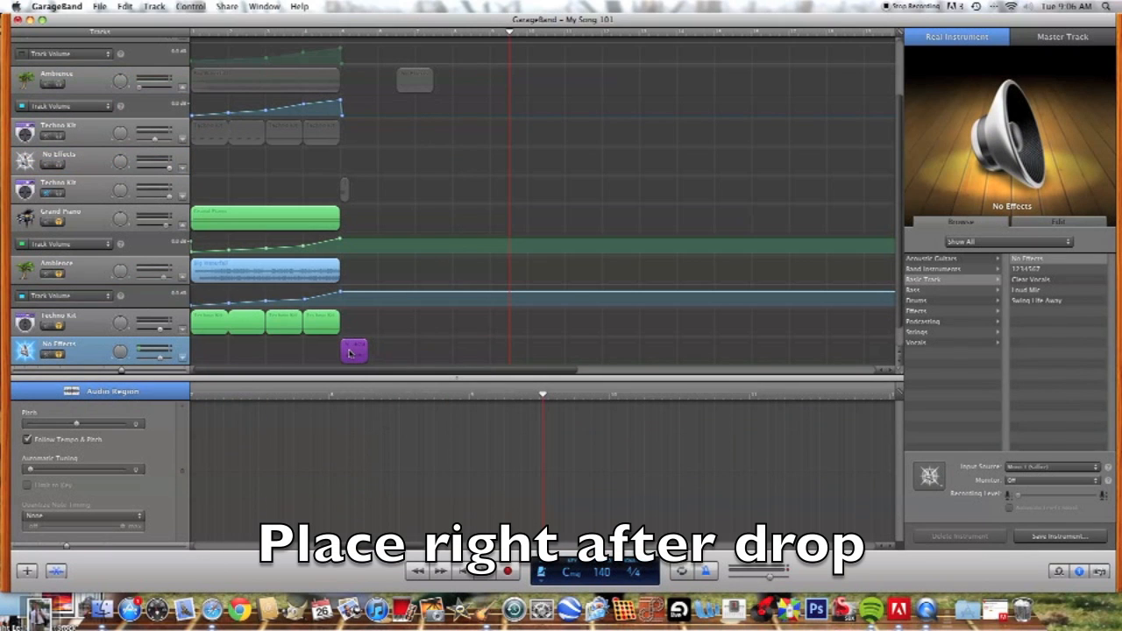
# Step: Play from bar 4 through the drop to hear the new voice recording
pyautogui.click(309, 34)
pyautogui.press('space')
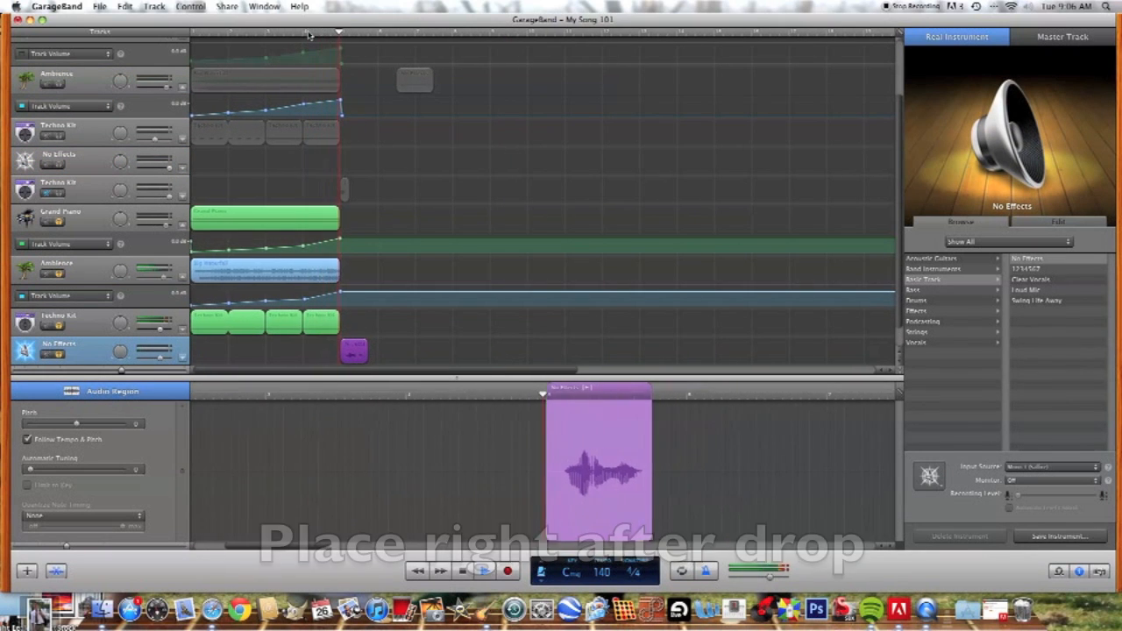
pyautogui.press('space')
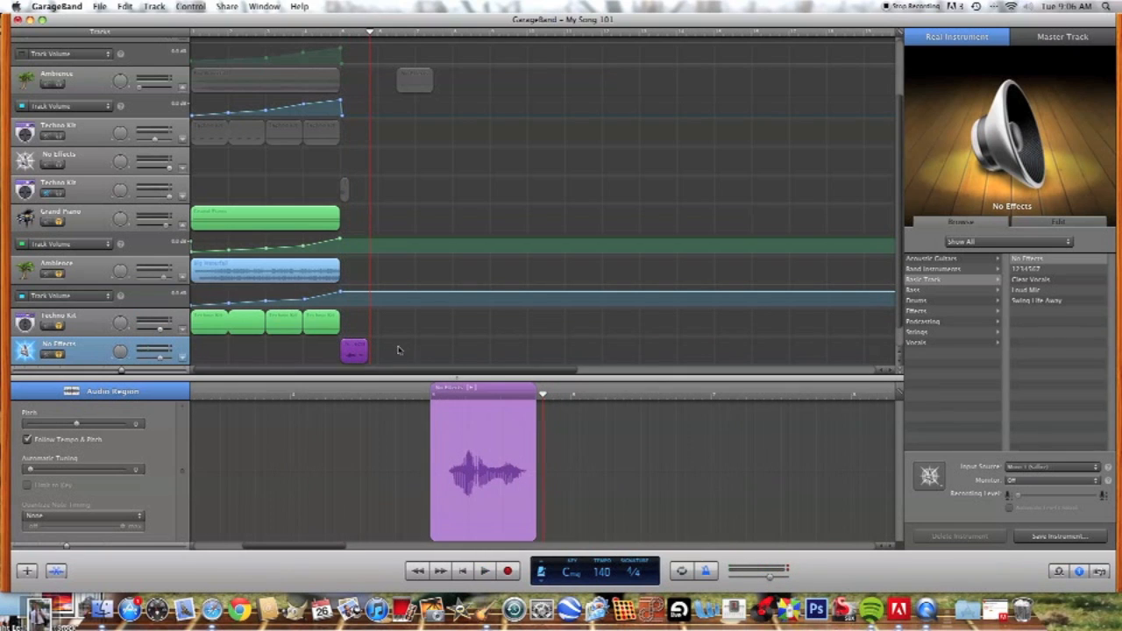
# Step: Extend the new voice region to the end of bar 5 and raise its track volume to near maximum
pyautogui.moveTo(366, 359); pyautogui.dragTo(375, 360)
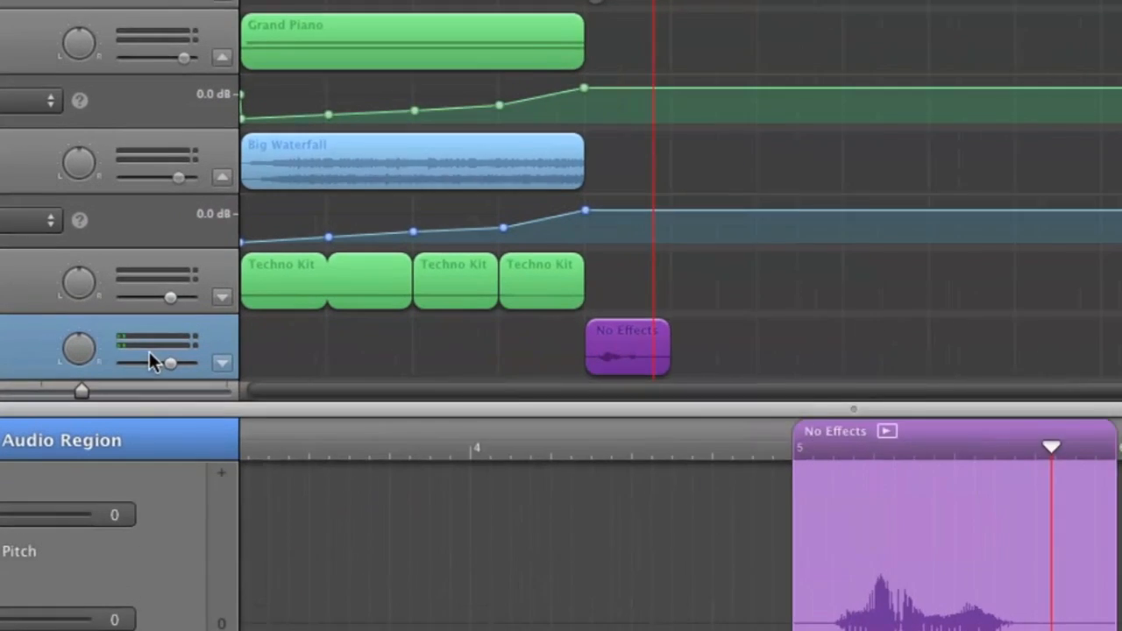
pyautogui.moveTo(158, 357); pyautogui.dragTo(172, 359)
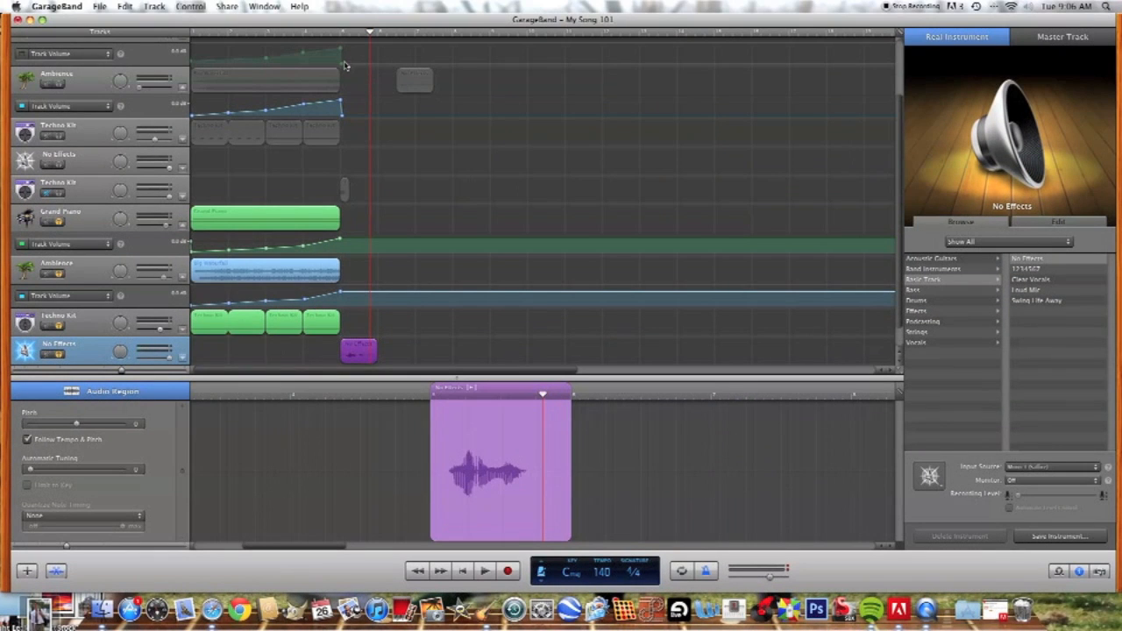
pyautogui.click(453, 353)
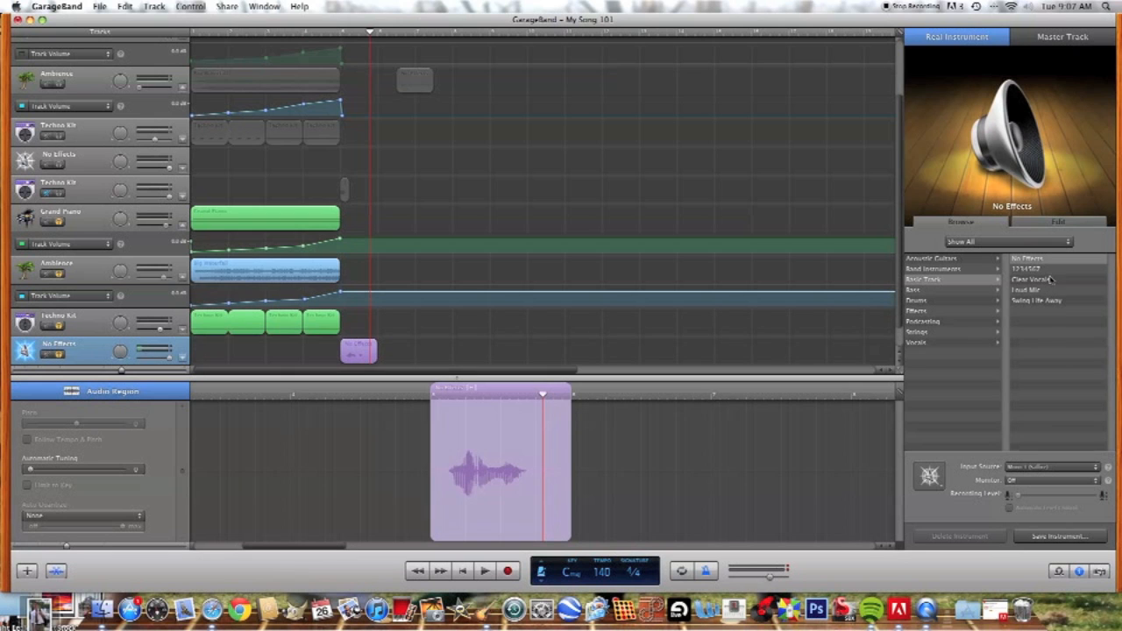
# Step: Add the Vocal Transformer effect to the voice track in the empty slot below the Compressor
pyautogui.click(1023, 226)
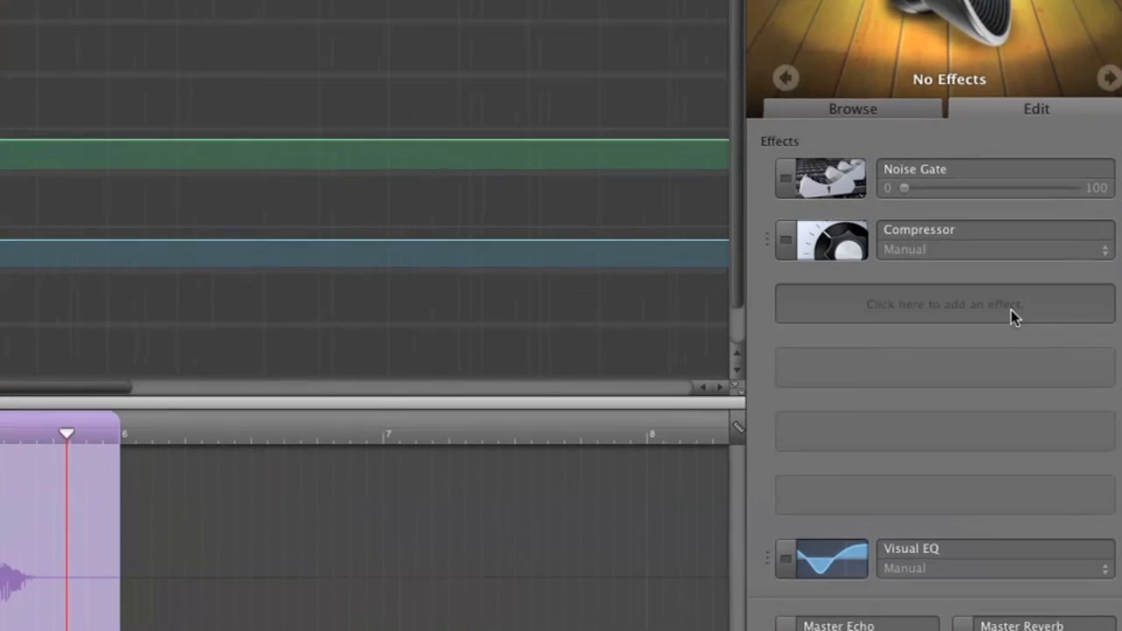
pyautogui.click(1048, 333)
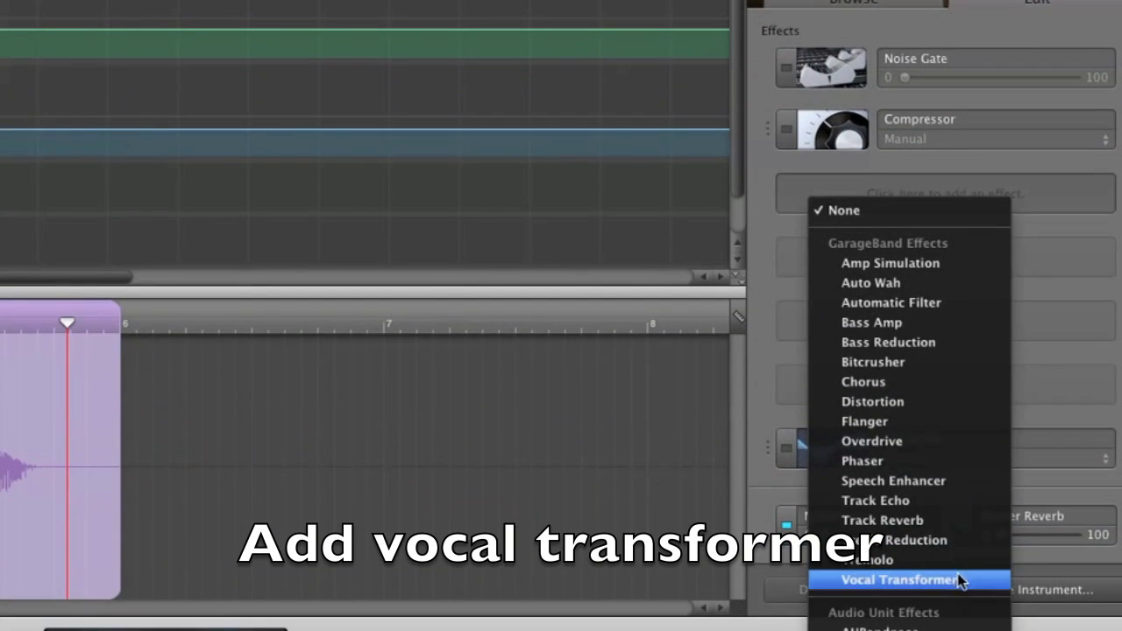
pyautogui.click(957, 580)
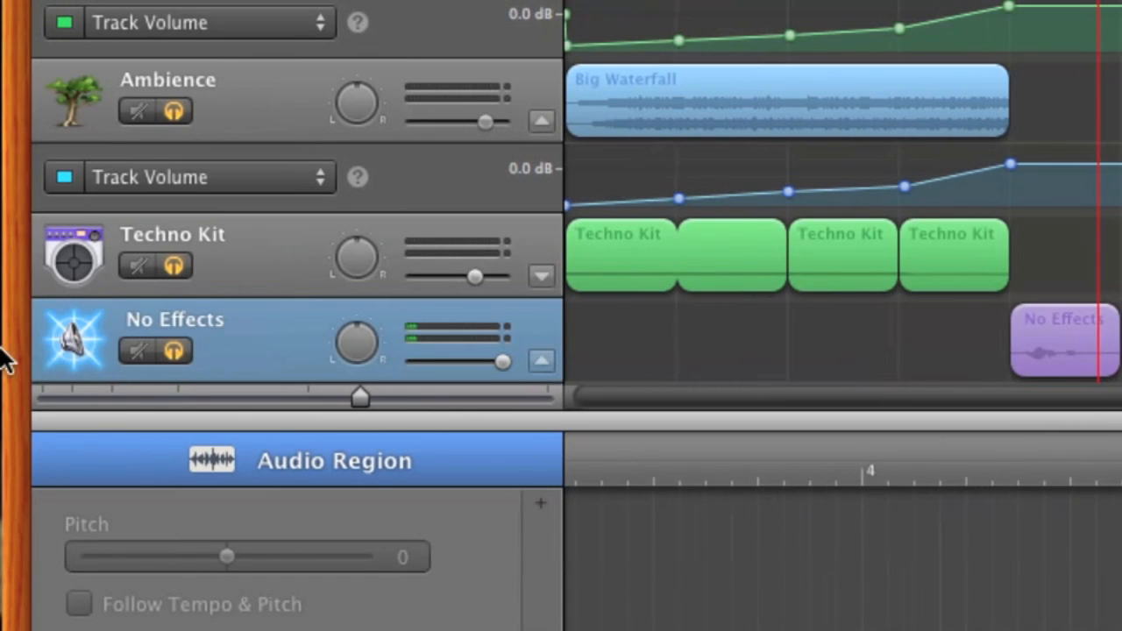
# Step: Add the Vocal Transformer's Pitch and Sound parameters to the voice track's automation
pyautogui.scroll(-5, 183, 313)
pyautogui.click(168, 276)
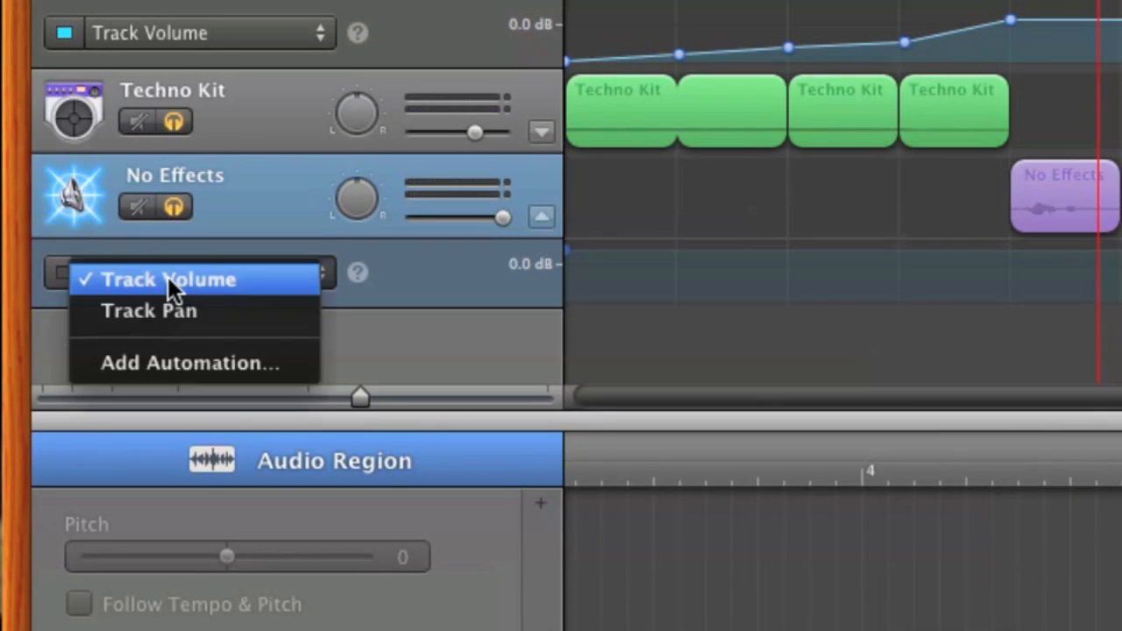
pyautogui.click(169, 350)
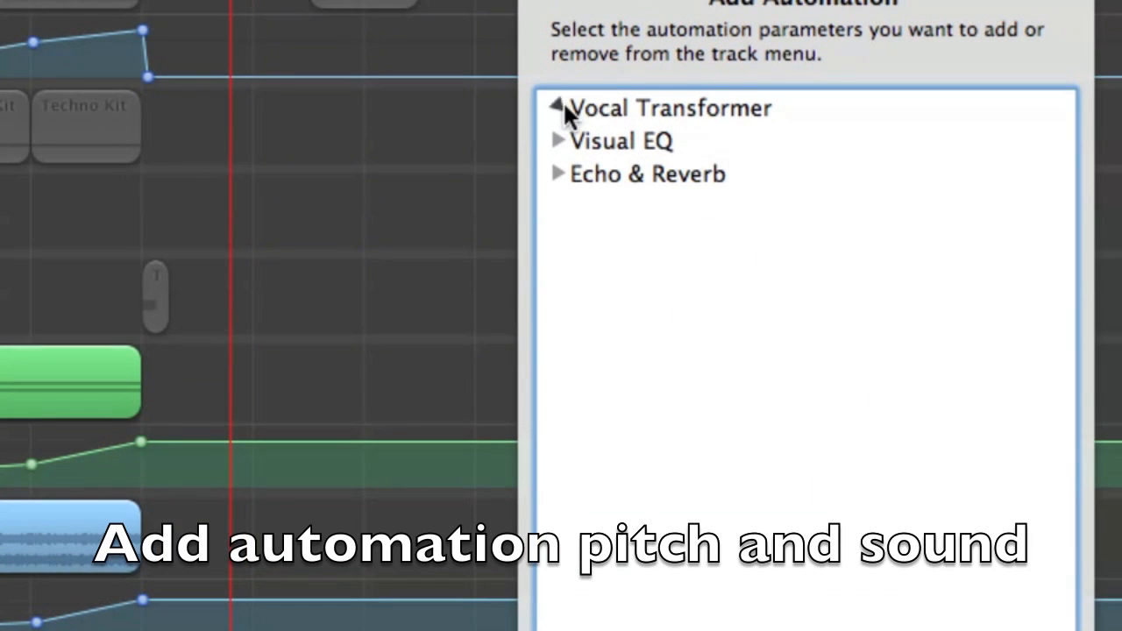
pyautogui.click(557, 107)
pyautogui.click(609, 141)
pyautogui.click(609, 173)
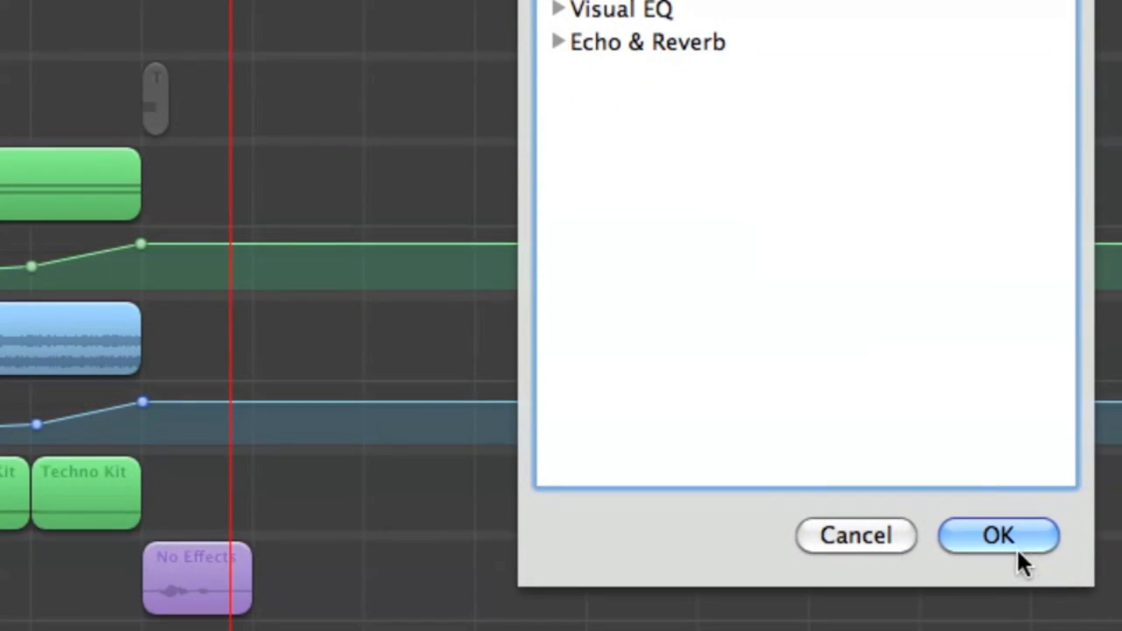
pyautogui.click(1009, 545)
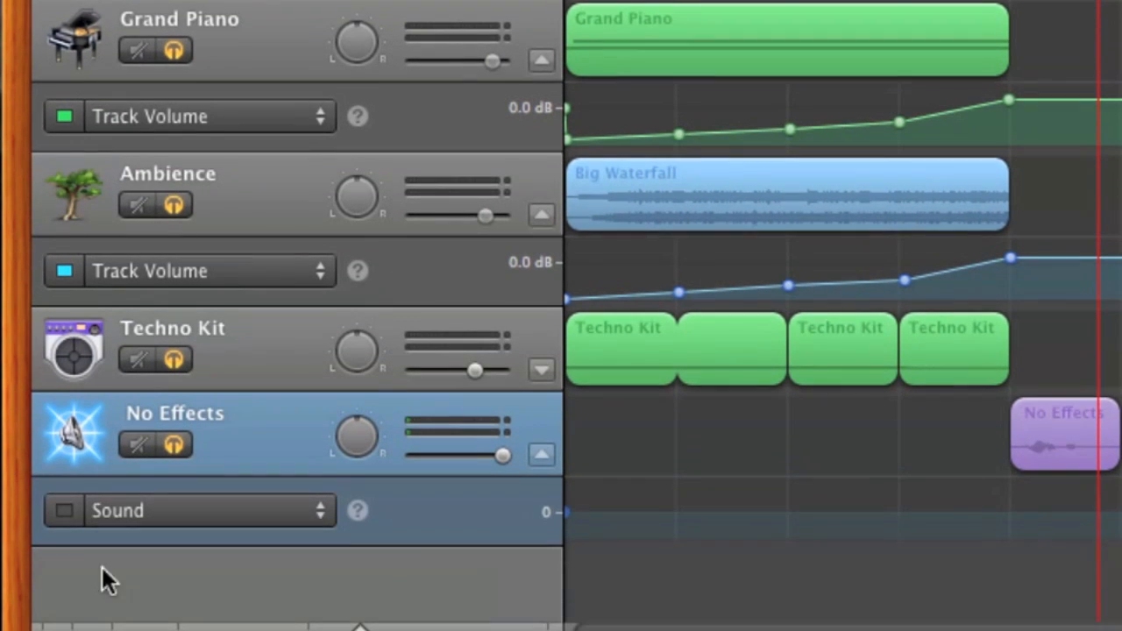
# Step: Enable Sound automation on the voice track and ramp it upward from the start to the end of the voice region
pyautogui.click(64, 510)
pyautogui.hscroll(3, 929, 461)
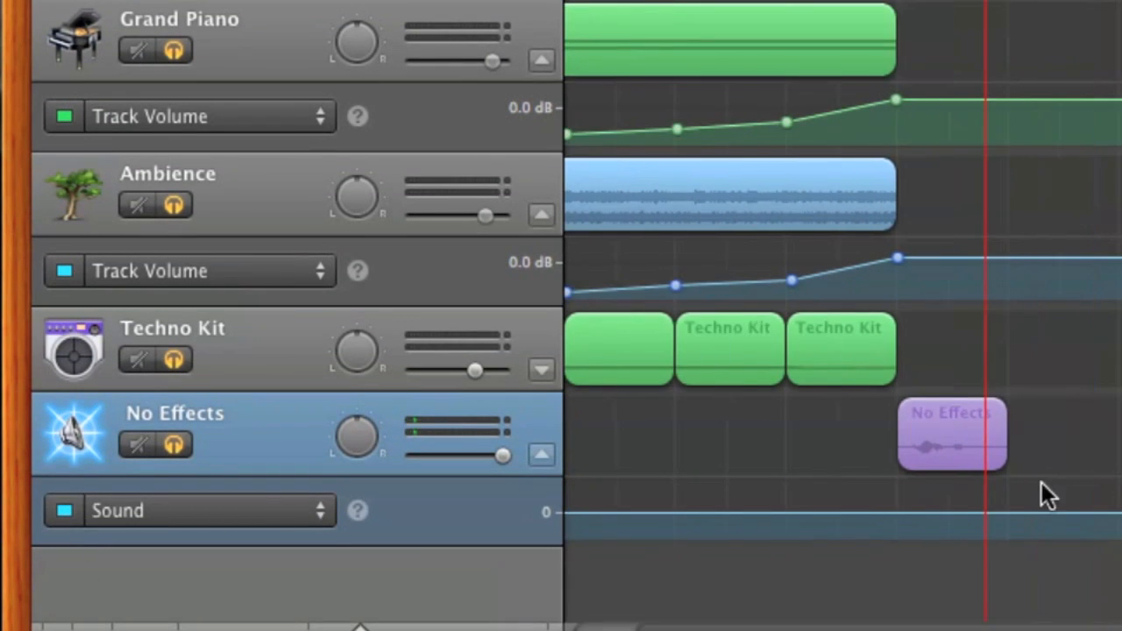
pyautogui.click(897, 513)
pyautogui.moveTo(970, 513); pyautogui.dragTo(1009, 484)
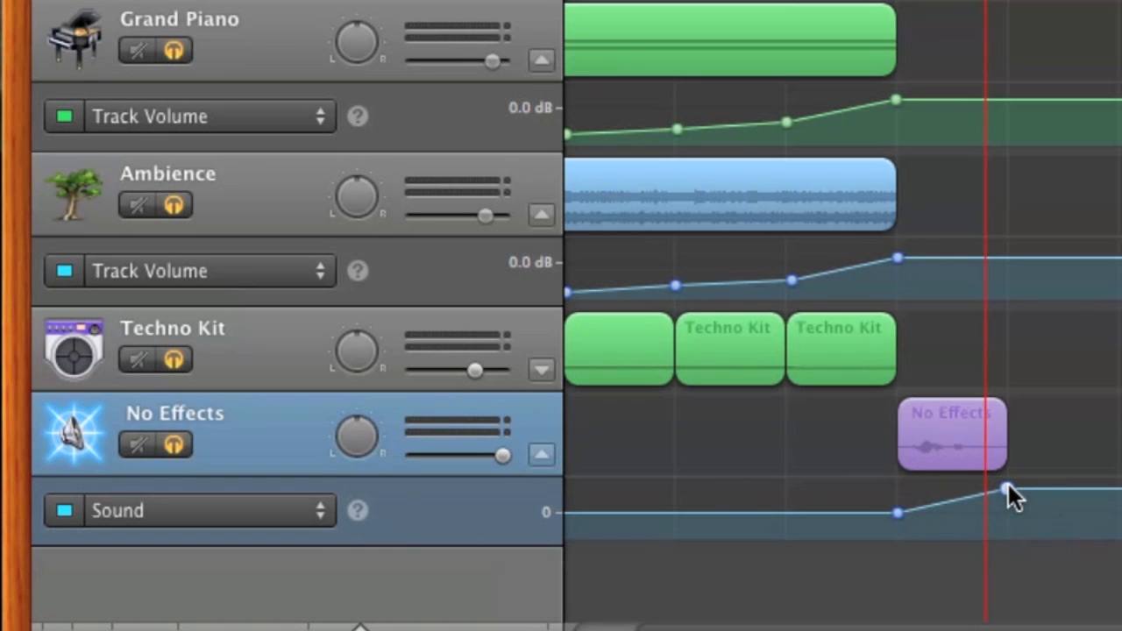
# Step: Switch the voice track's automation to Pitch and ramp it upward from the start to the end of the voice region
pyautogui.click(216, 507)
pyautogui.click(218, 493)
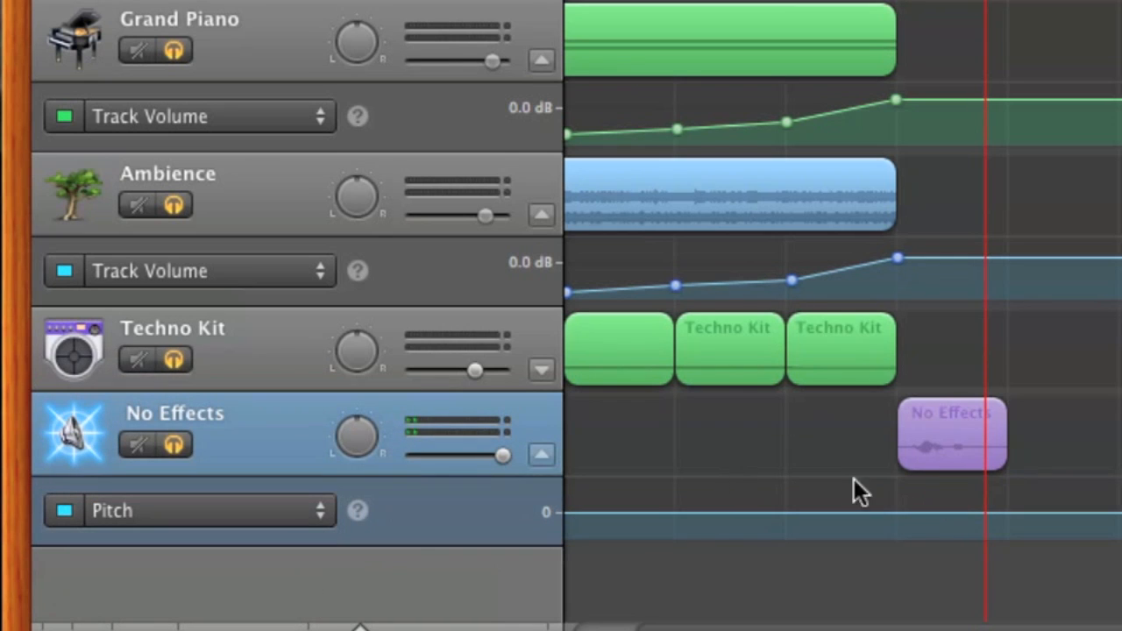
pyautogui.moveTo(1009, 511); pyautogui.dragTo(1012, 464)
pyautogui.scroll(3, 938, 111)
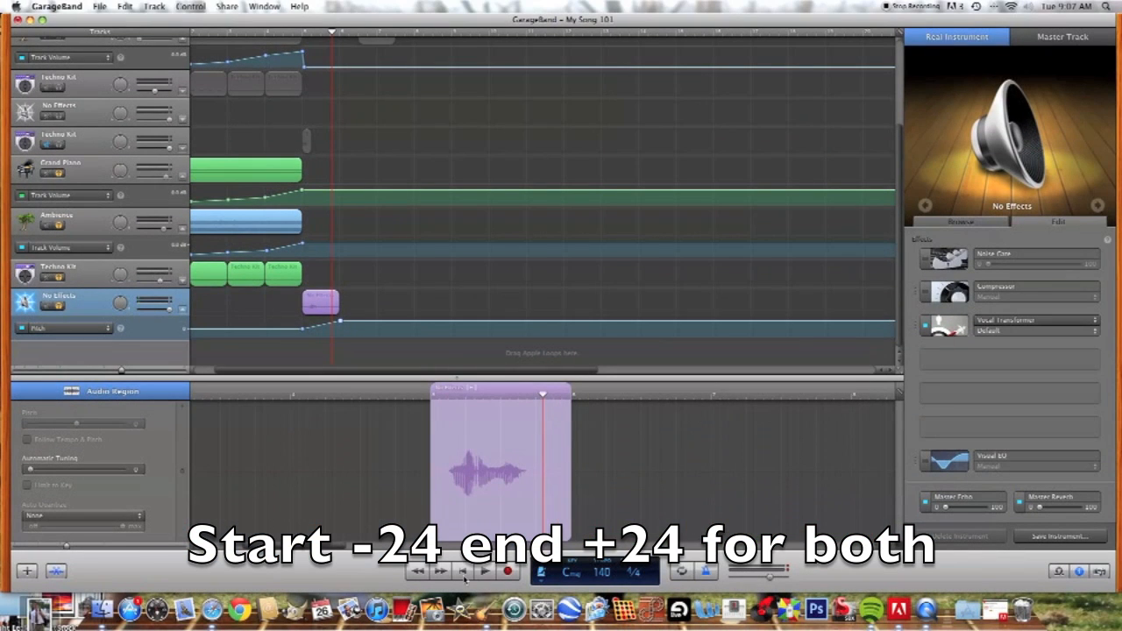
# Step: Play the whole buildup and vocal drop from the beginning and return the playhead to the start
pyautogui.click(462, 571)
pyautogui.press('space')
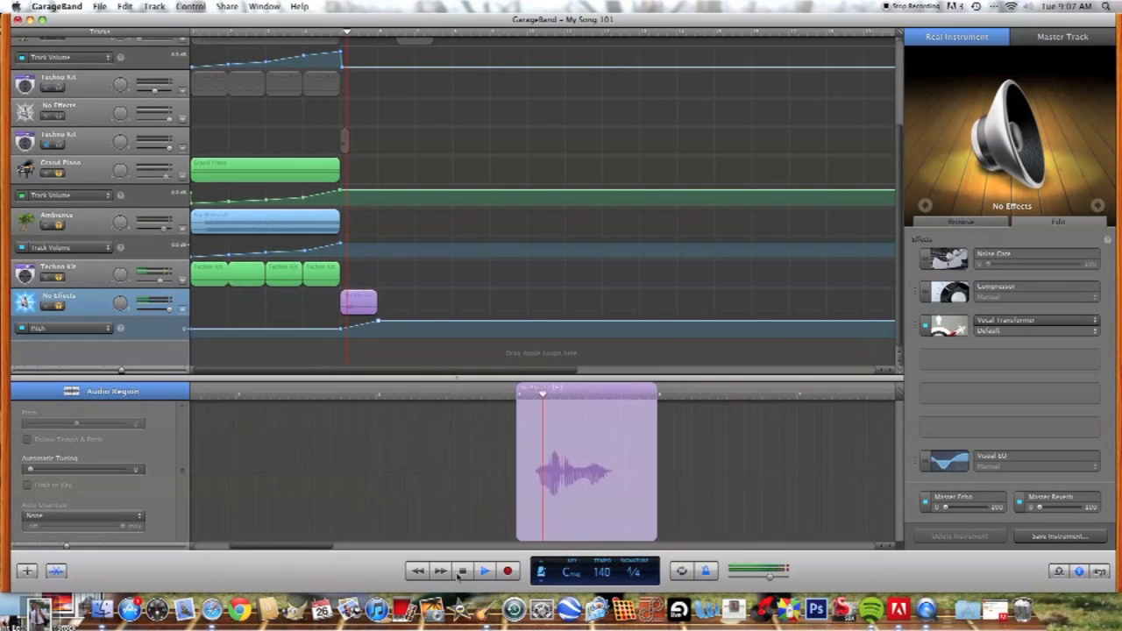
pyautogui.click(459, 571)
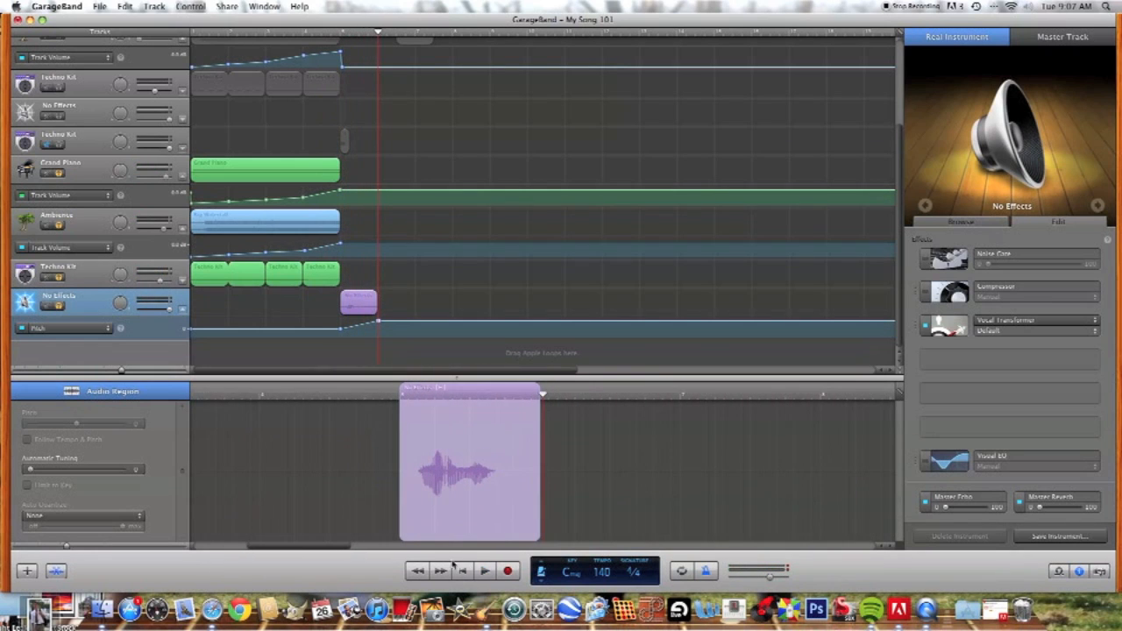
pyautogui.click(469, 574)
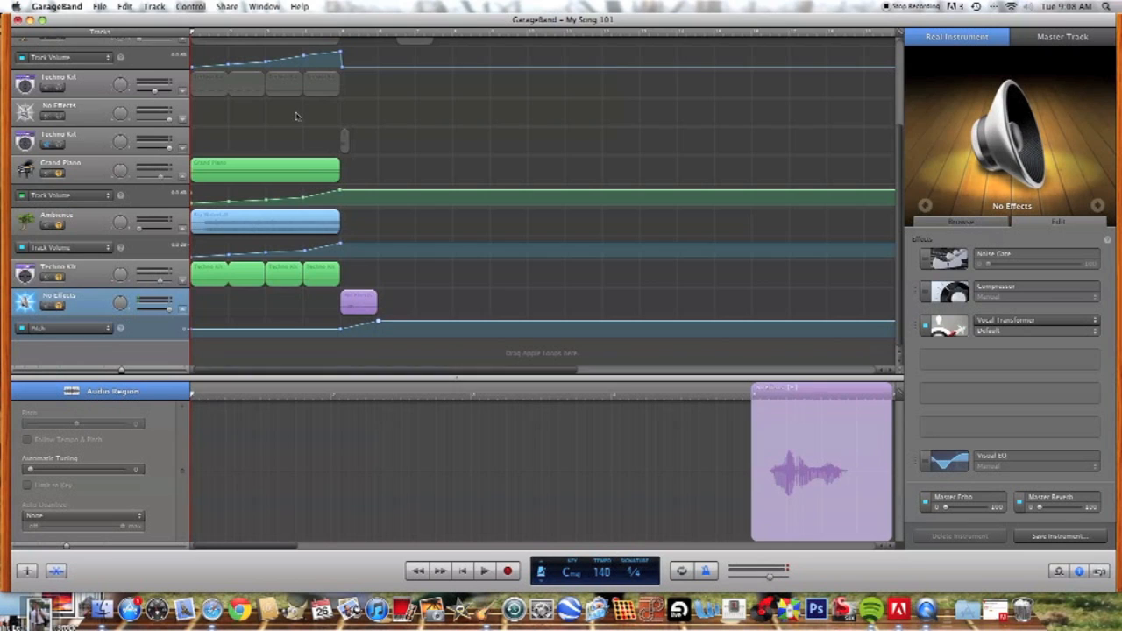
pyautogui.scroll(5, 297, 116)
pyautogui.scroll(-3, 296, 117)
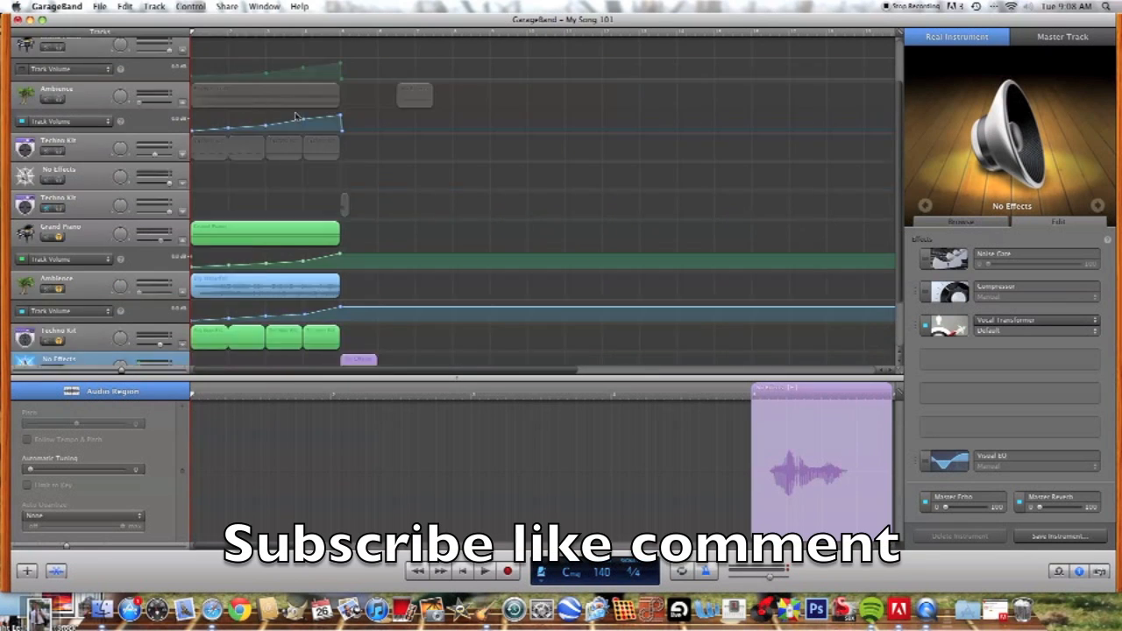
pyautogui.scroll(-3, 296, 116)
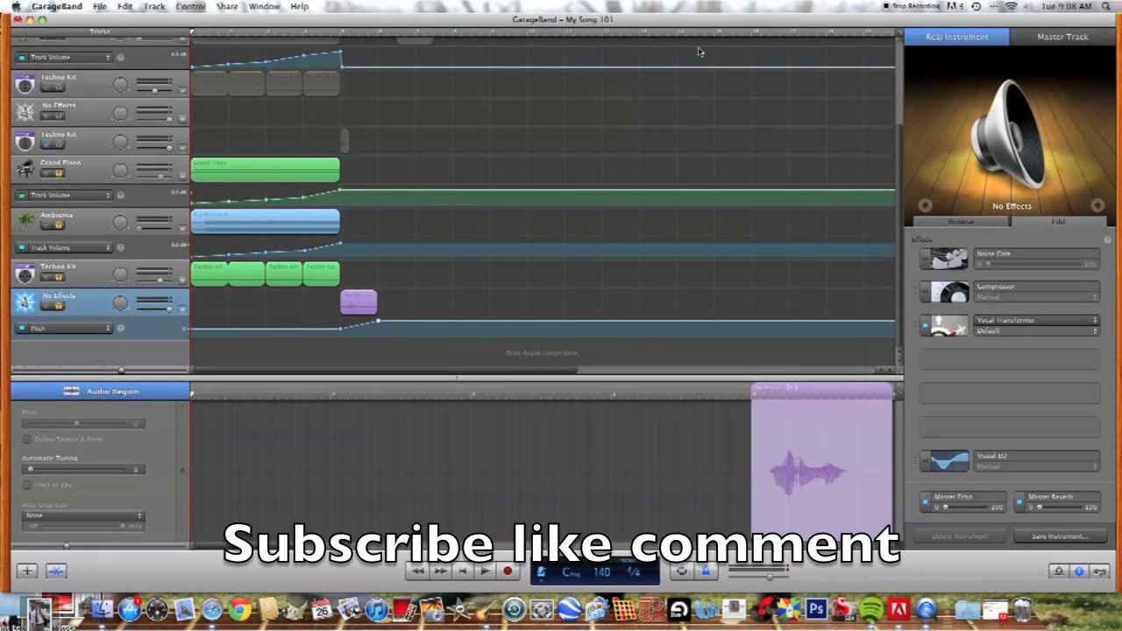